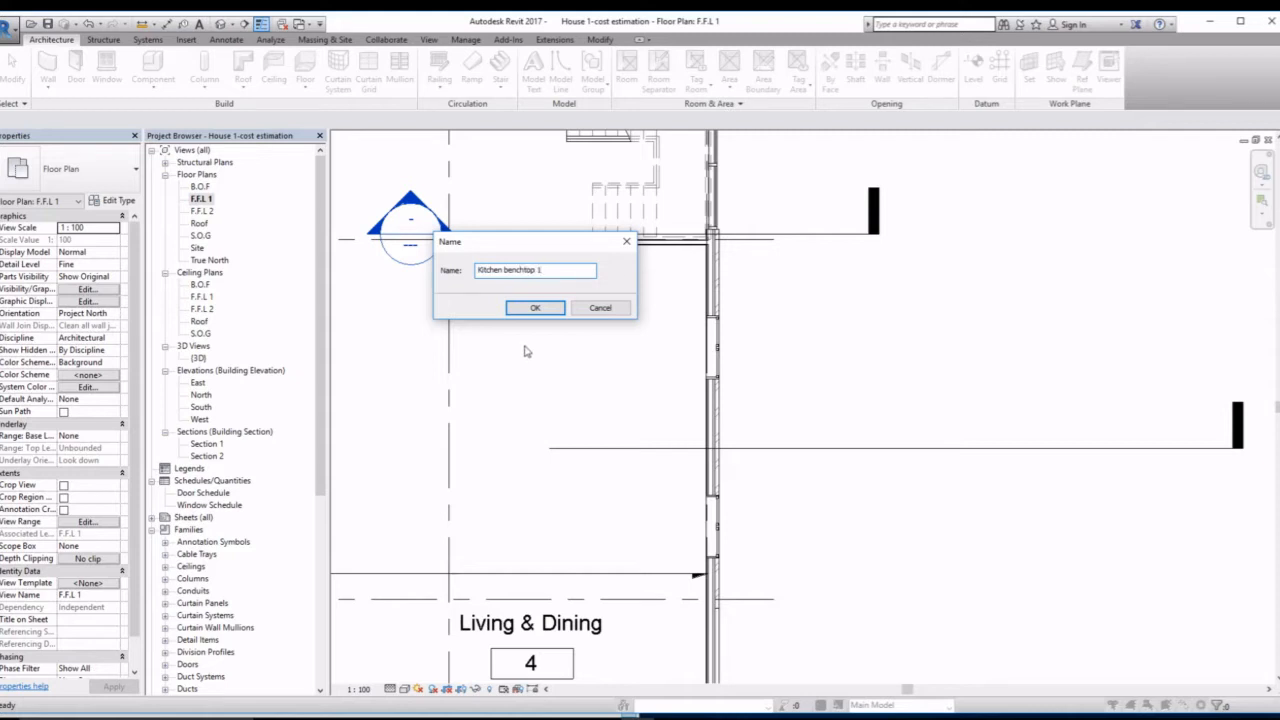
- Create the in-place model Kitchen benchtop 1 and sketch its L-shaped extrusion outline in the wall corner, with inner edges about 2600 and 1500 mm long
left_click(536, 310)
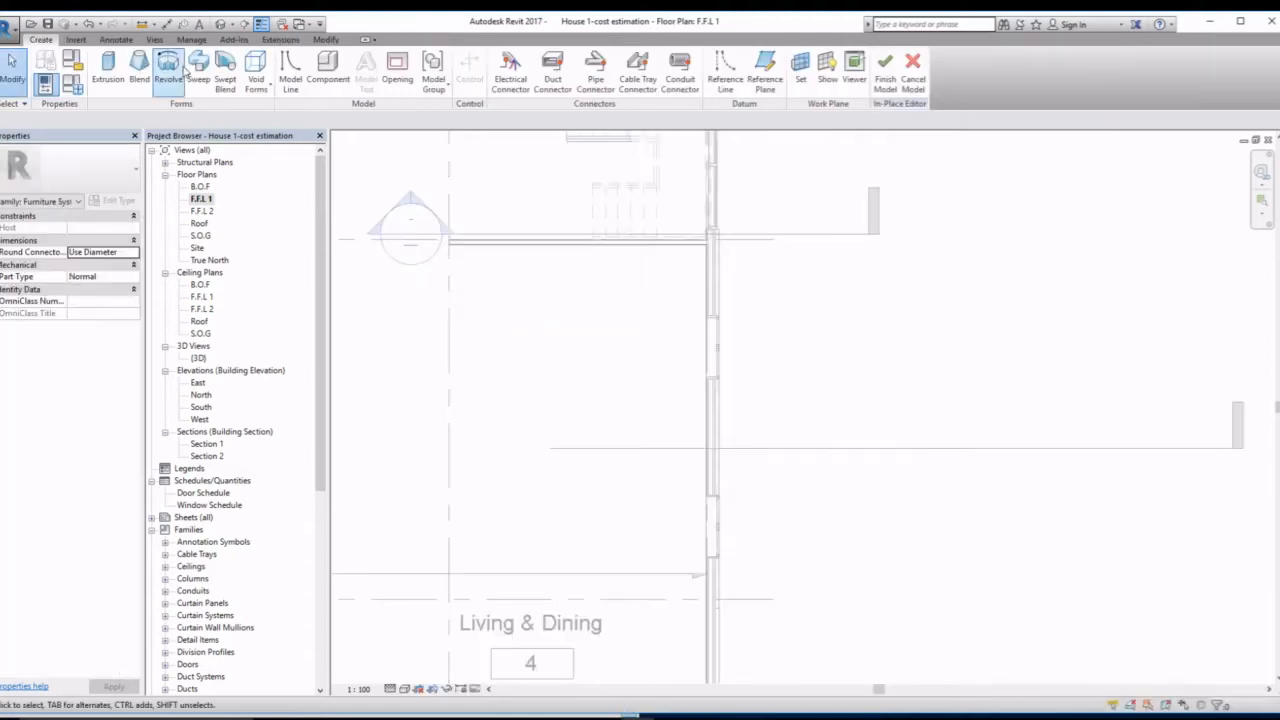
left_click(107, 72)
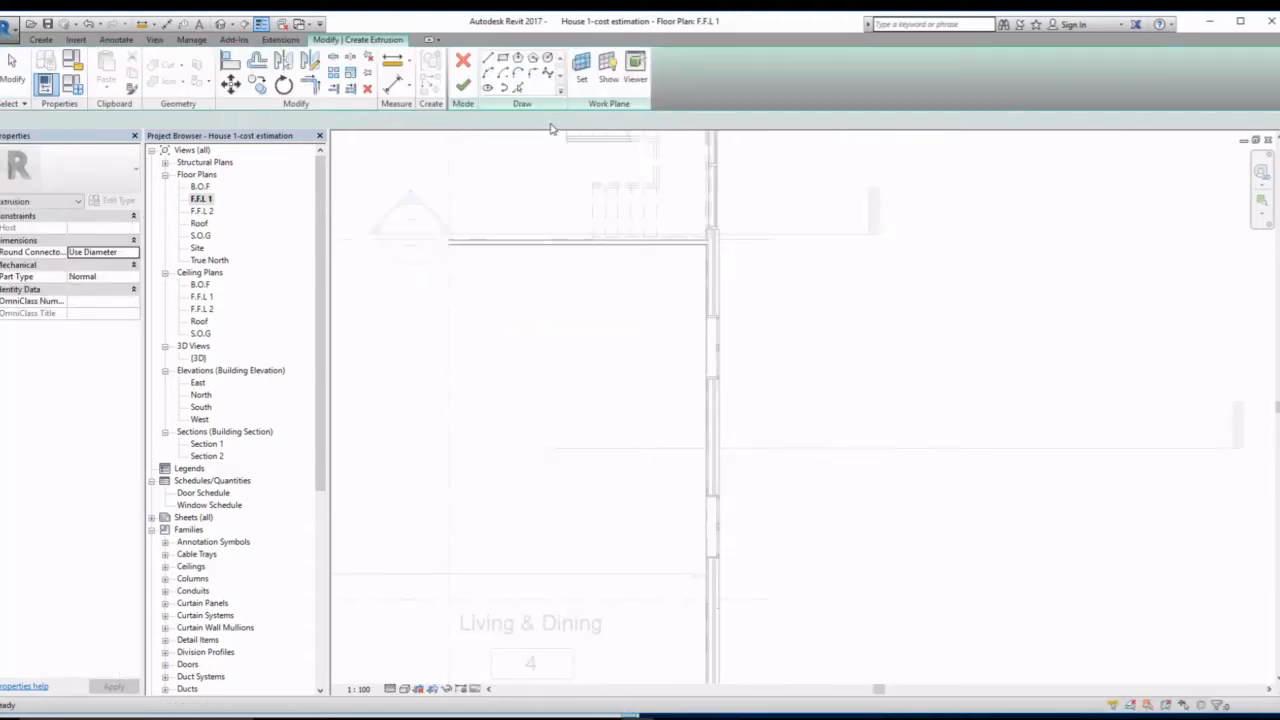
left_click(510, 244)
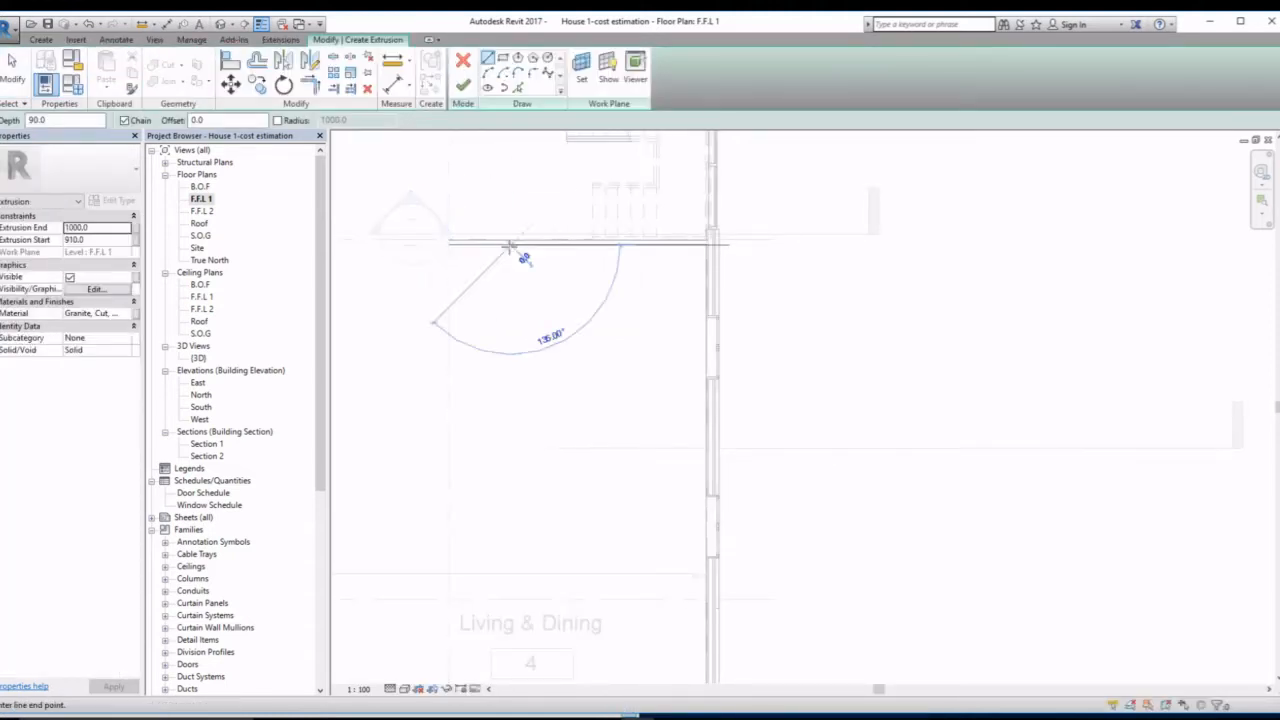
left_click(511, 296)
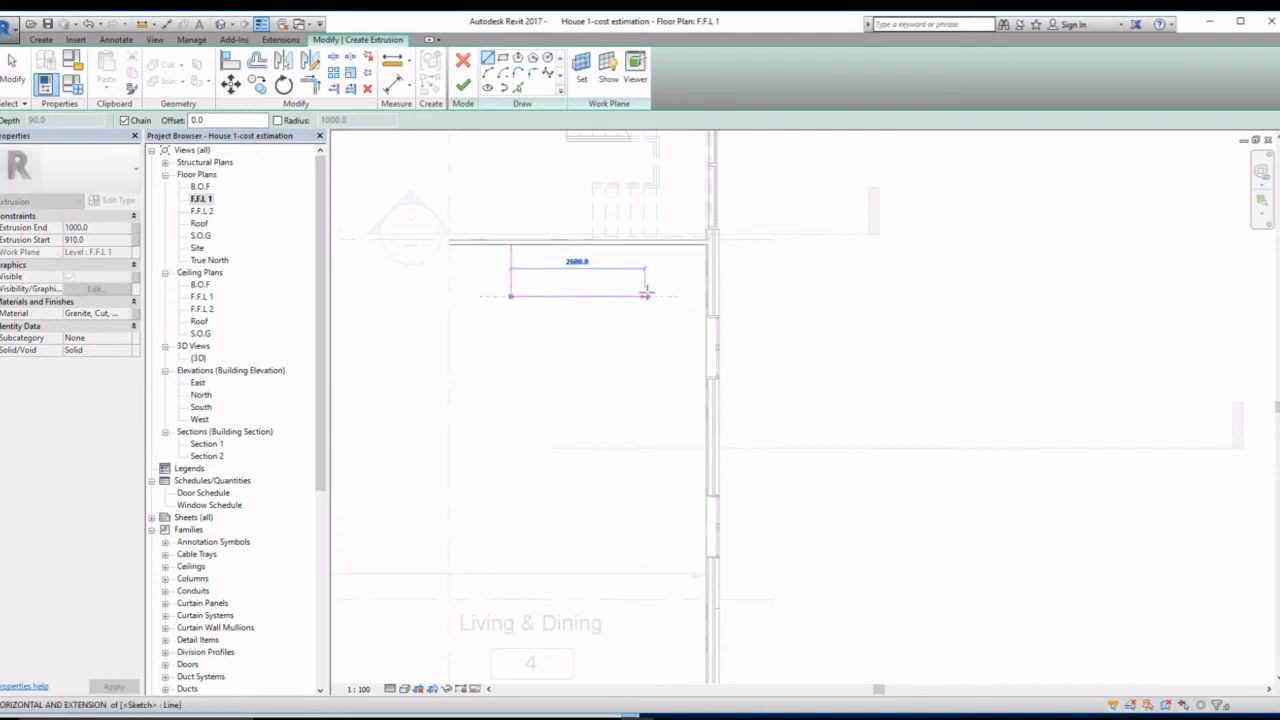
left_click(645, 296)
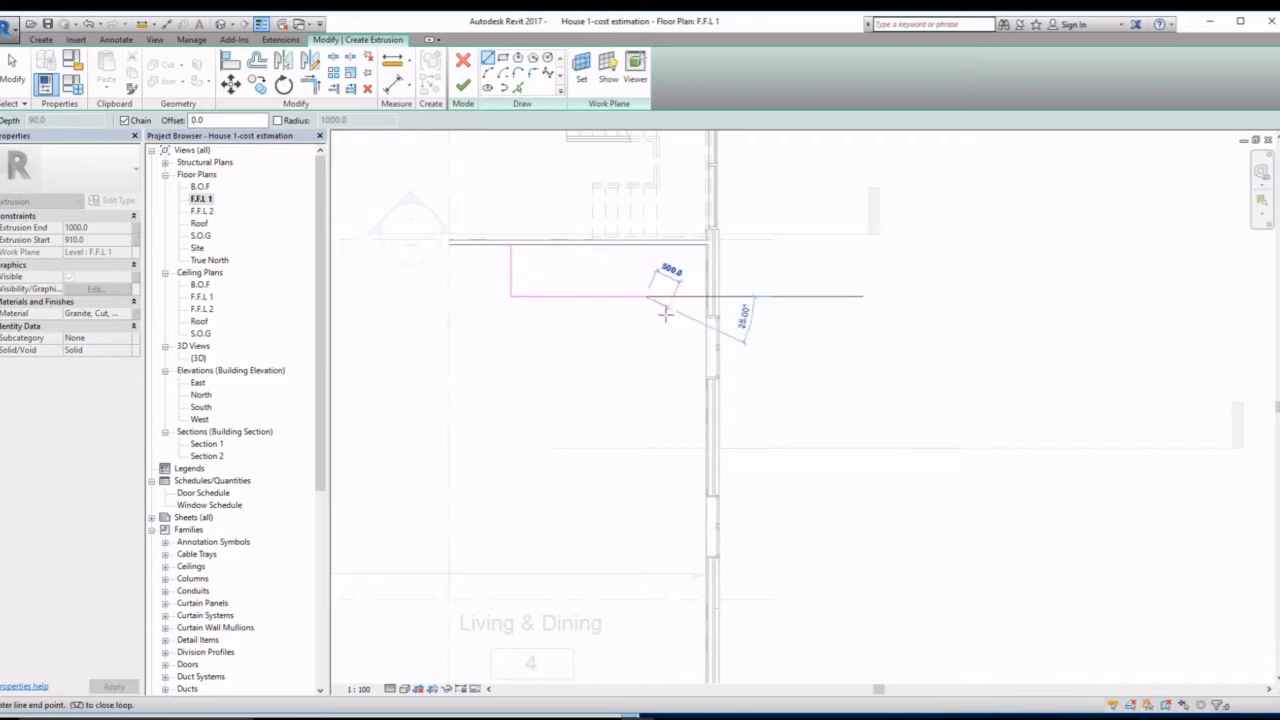
left_click(644, 373)
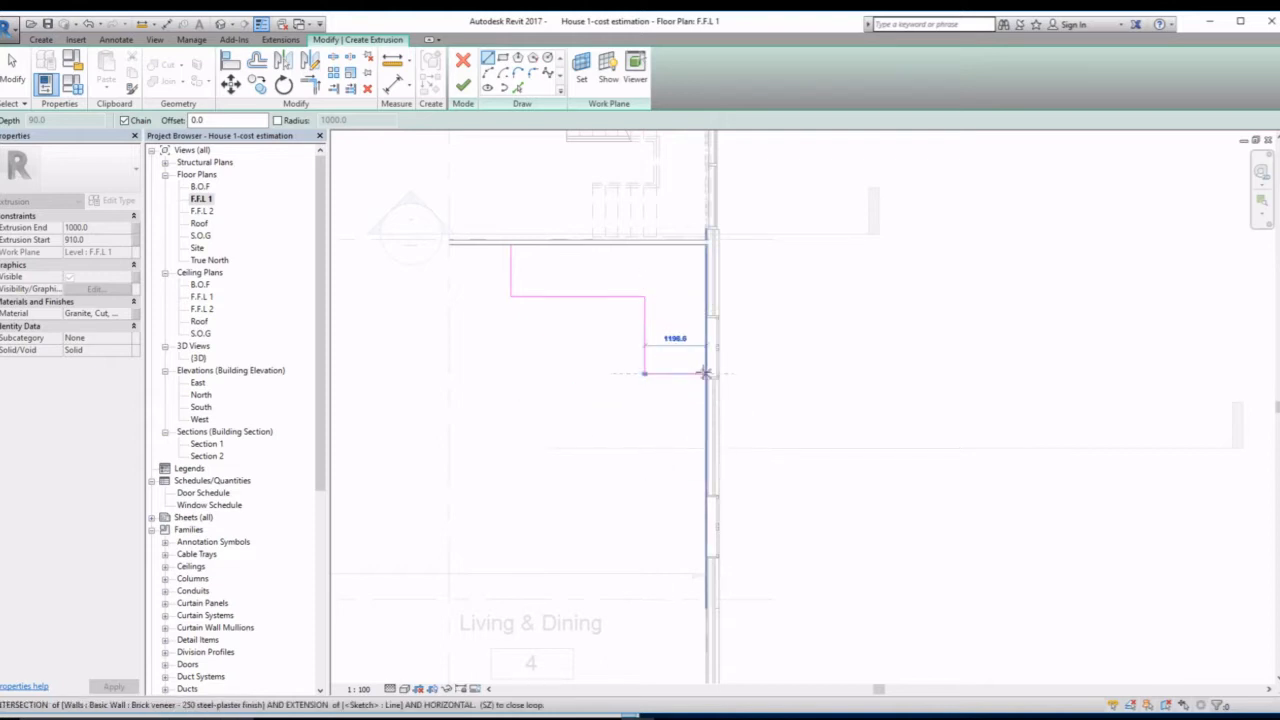
left_click(705, 373)
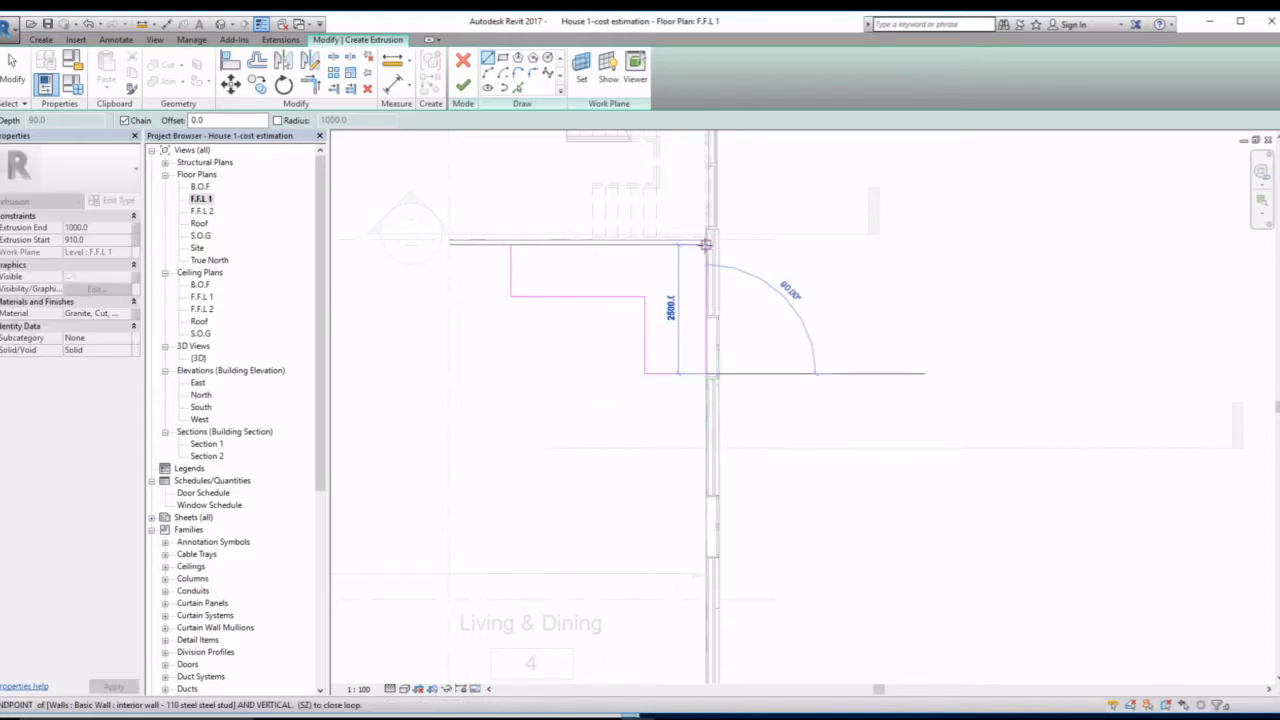
left_click(705, 244)
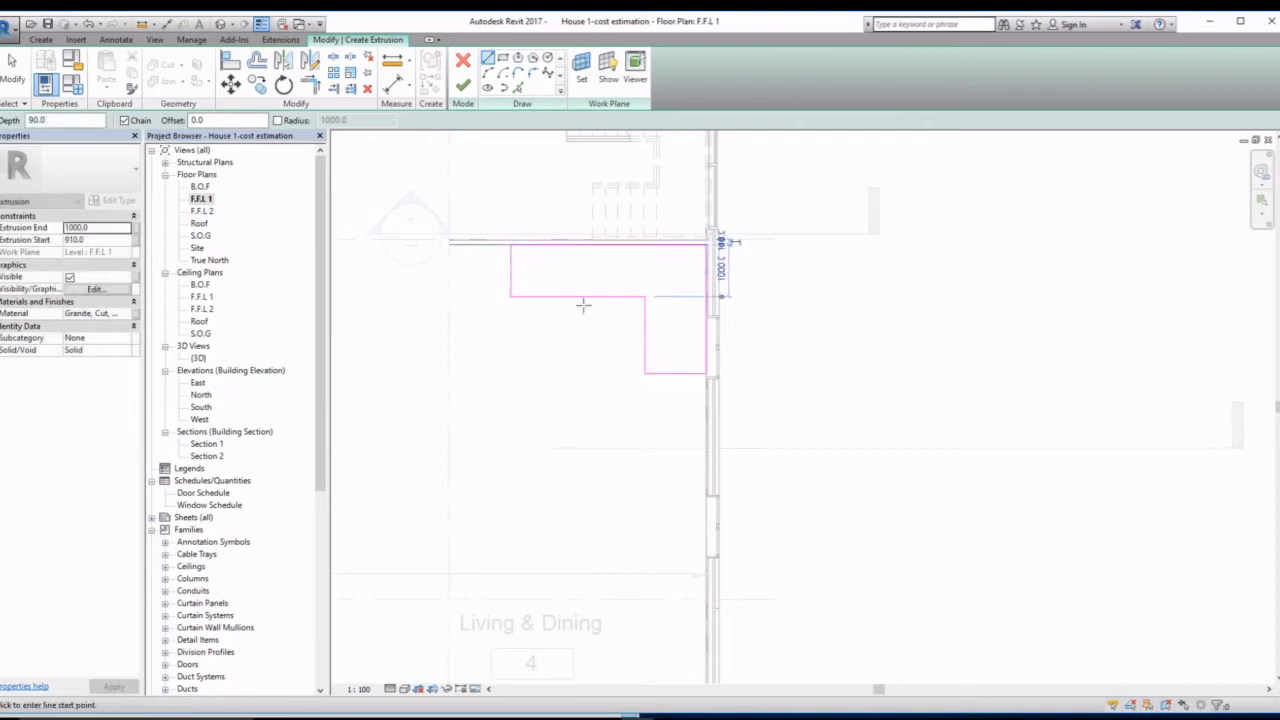
key("Escape")
key("Escape")
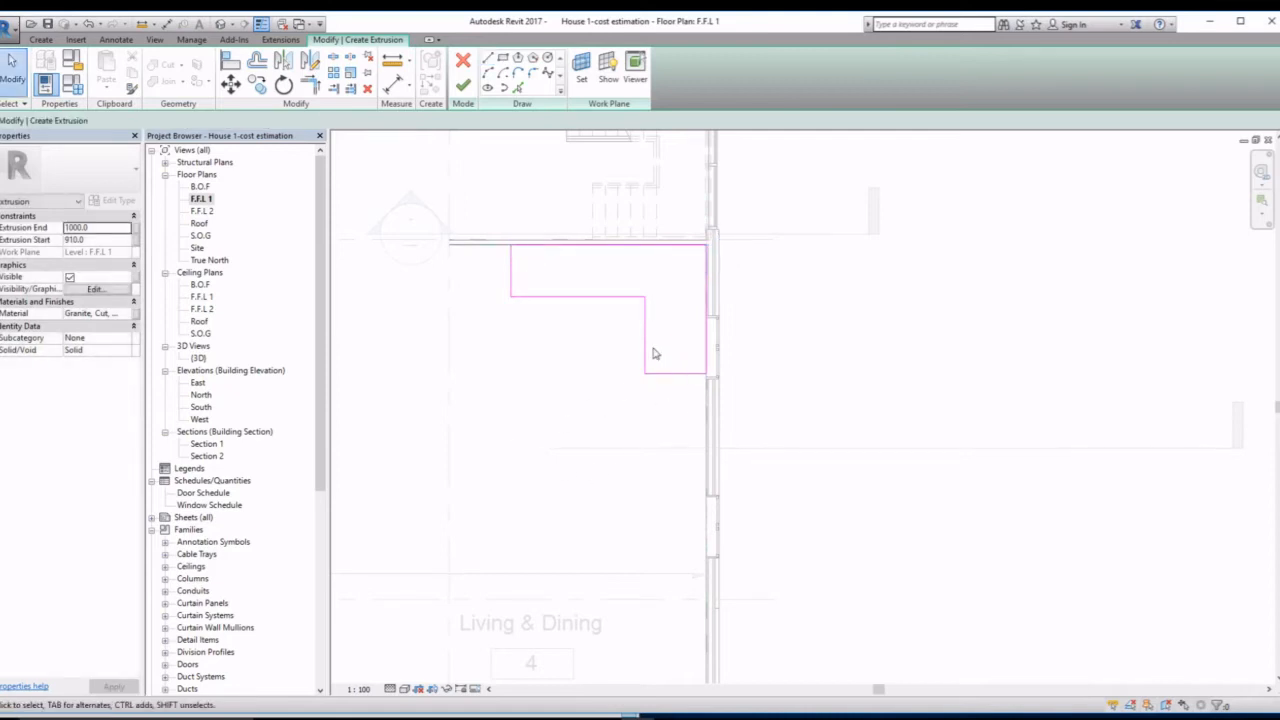
- Set the widths of the vertical and horizontal legs of the L-shaped benchtop outline to 1200 mm each
left_click(645, 348)
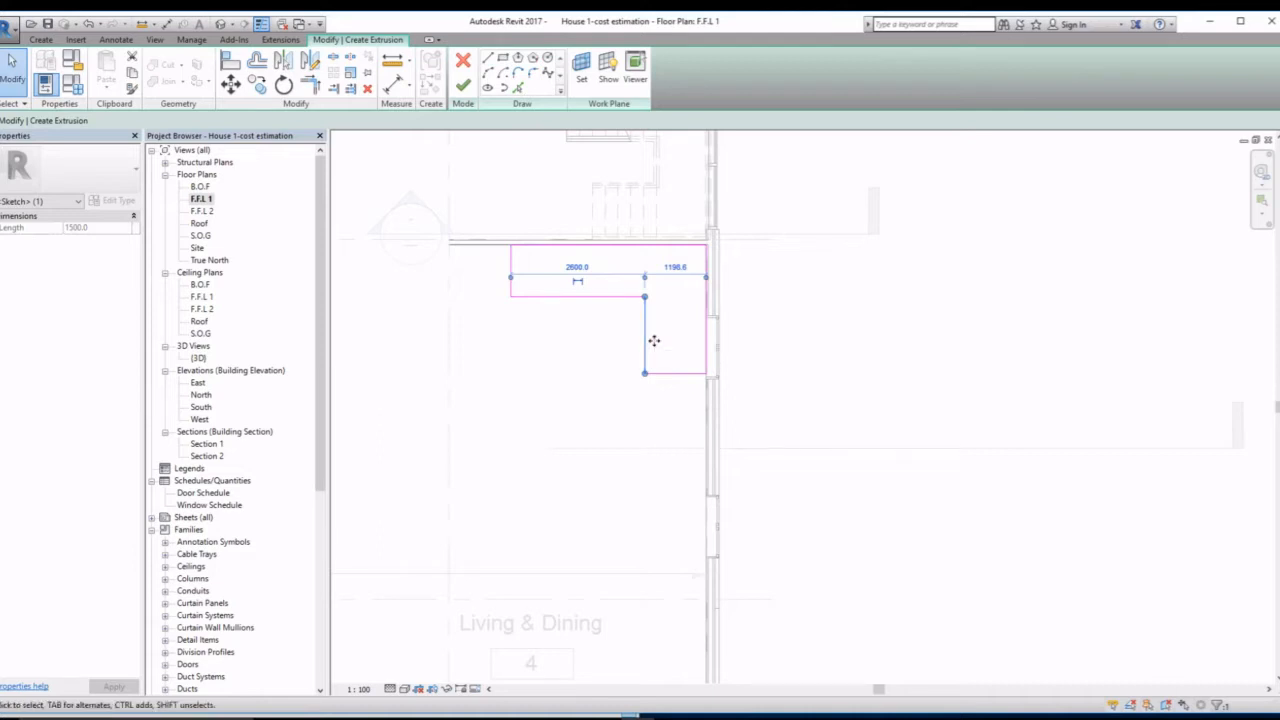
left_click(686, 266)
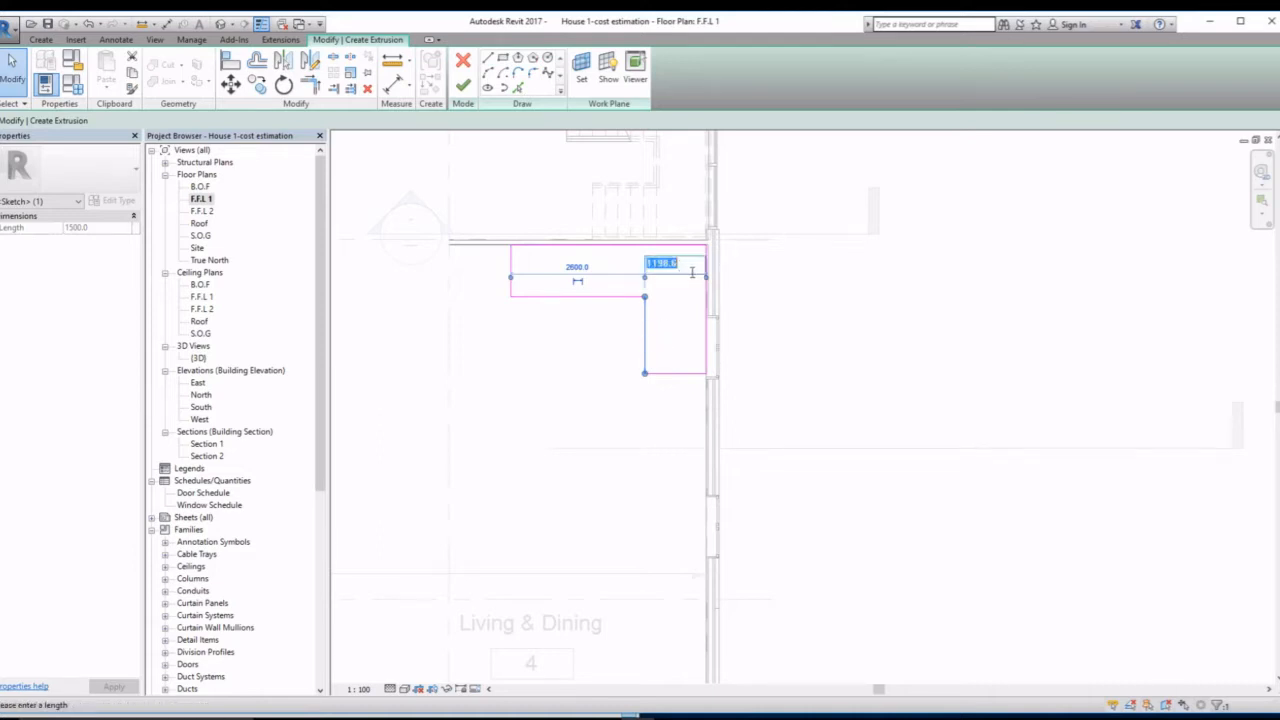
type("1200")
key("Return")
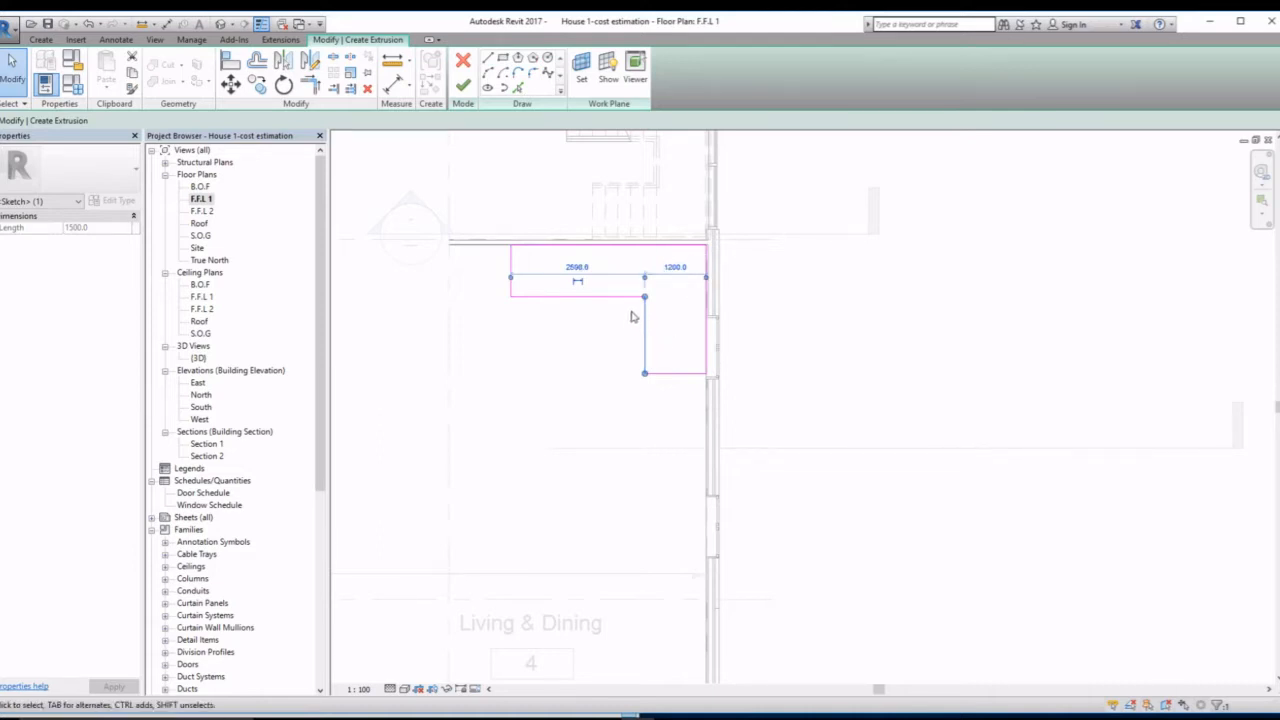
left_click(672, 332)
left_click(586, 296)
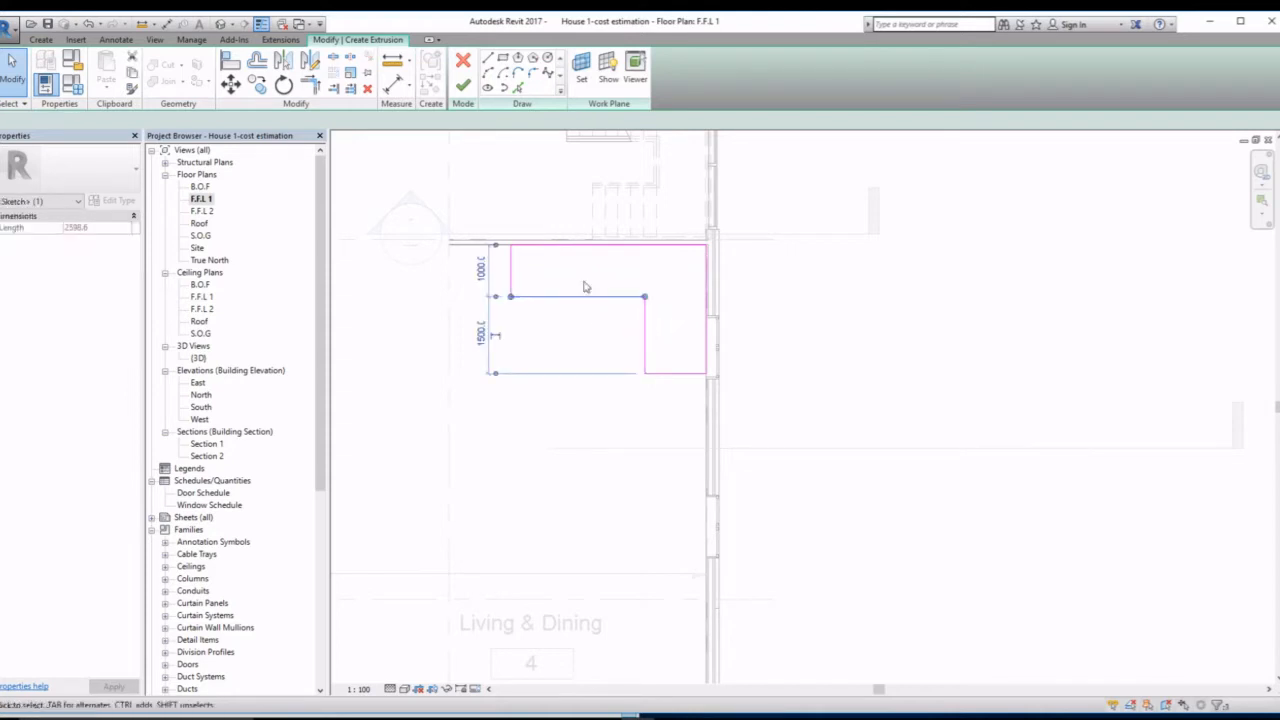
left_click(482, 275)
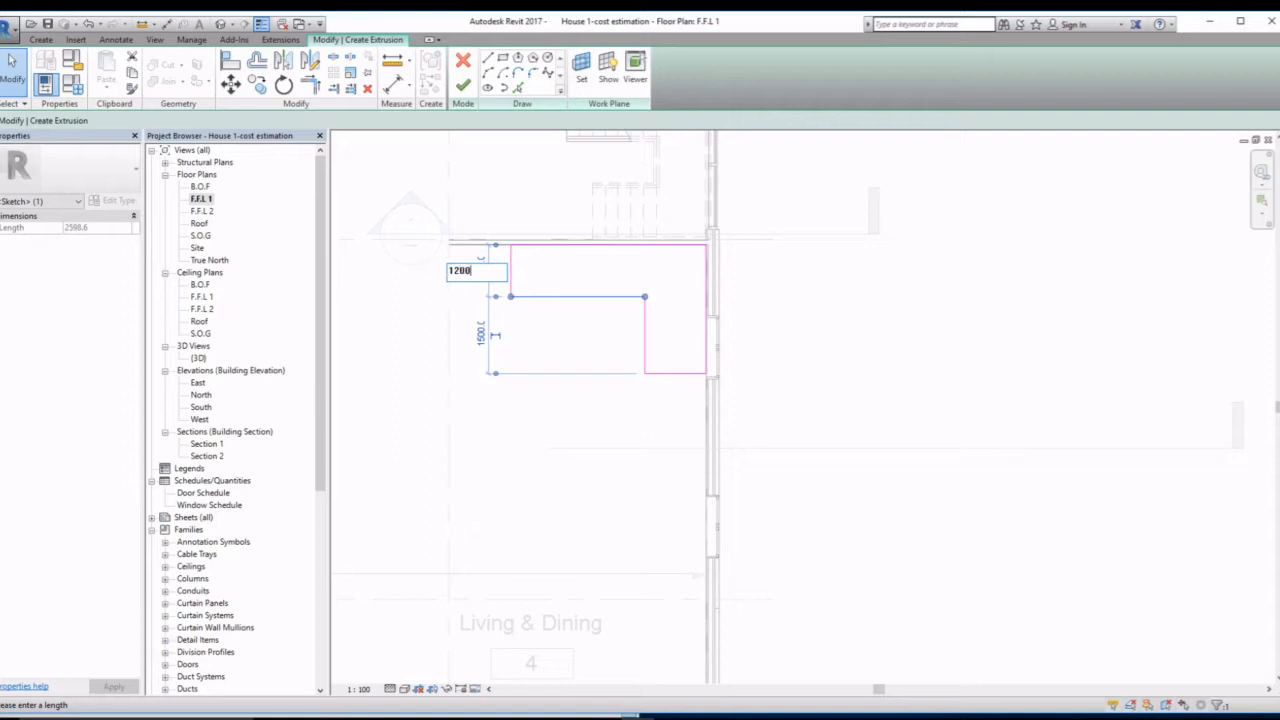
key("Return")
left_click(594, 337)
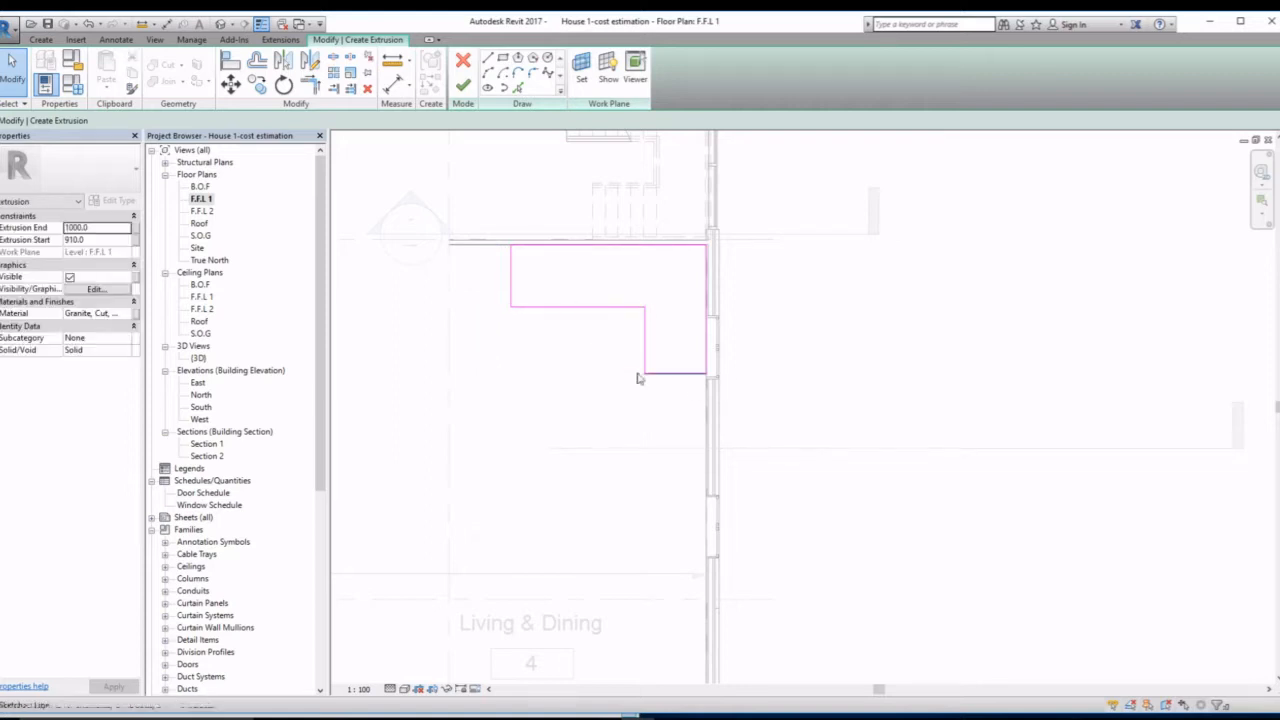
- Set the widths of both legs of the L-shaped benchtop outline to 1000 mm
left_click(587, 309)
left_click(481, 275)
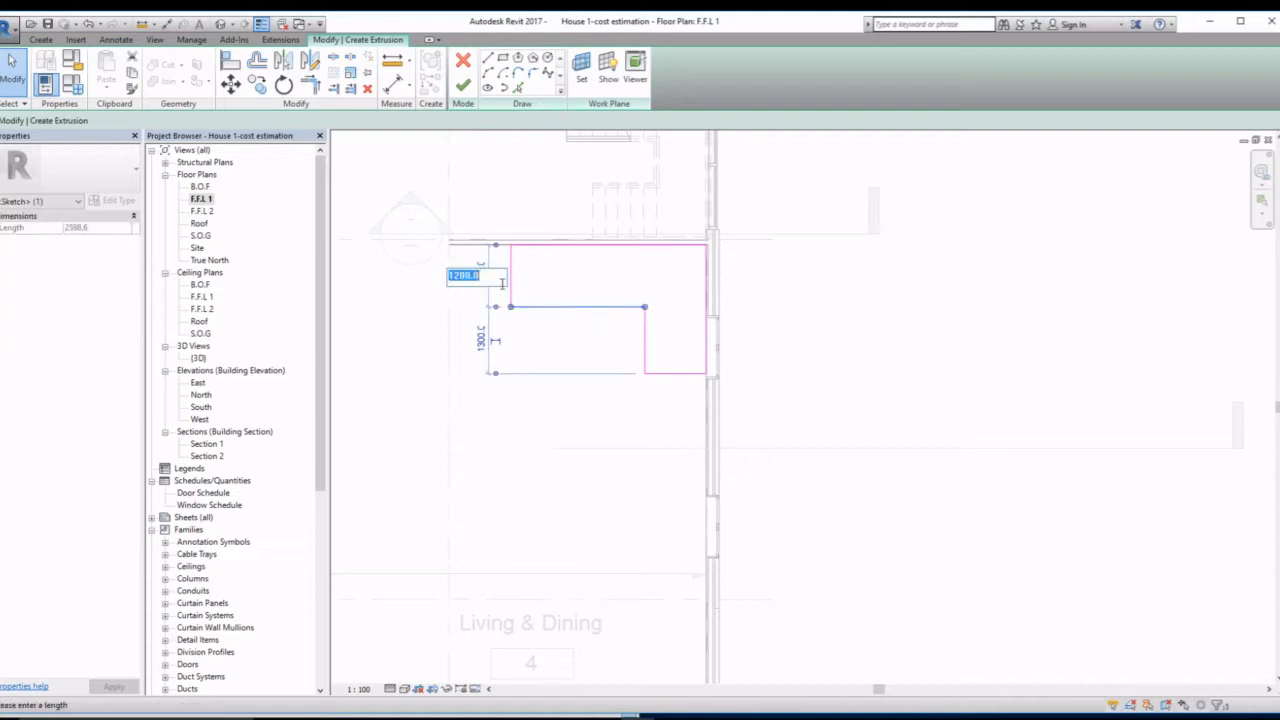
key("Return")
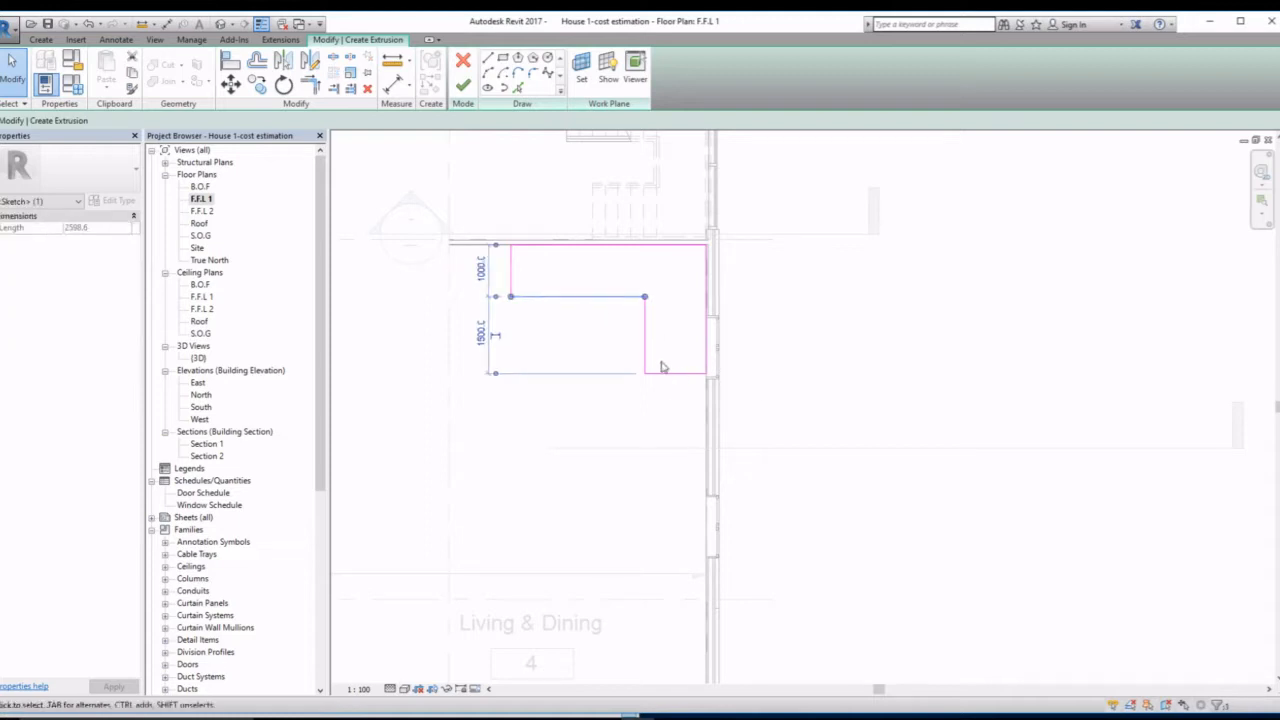
left_click(645, 363)
left_click(678, 266)
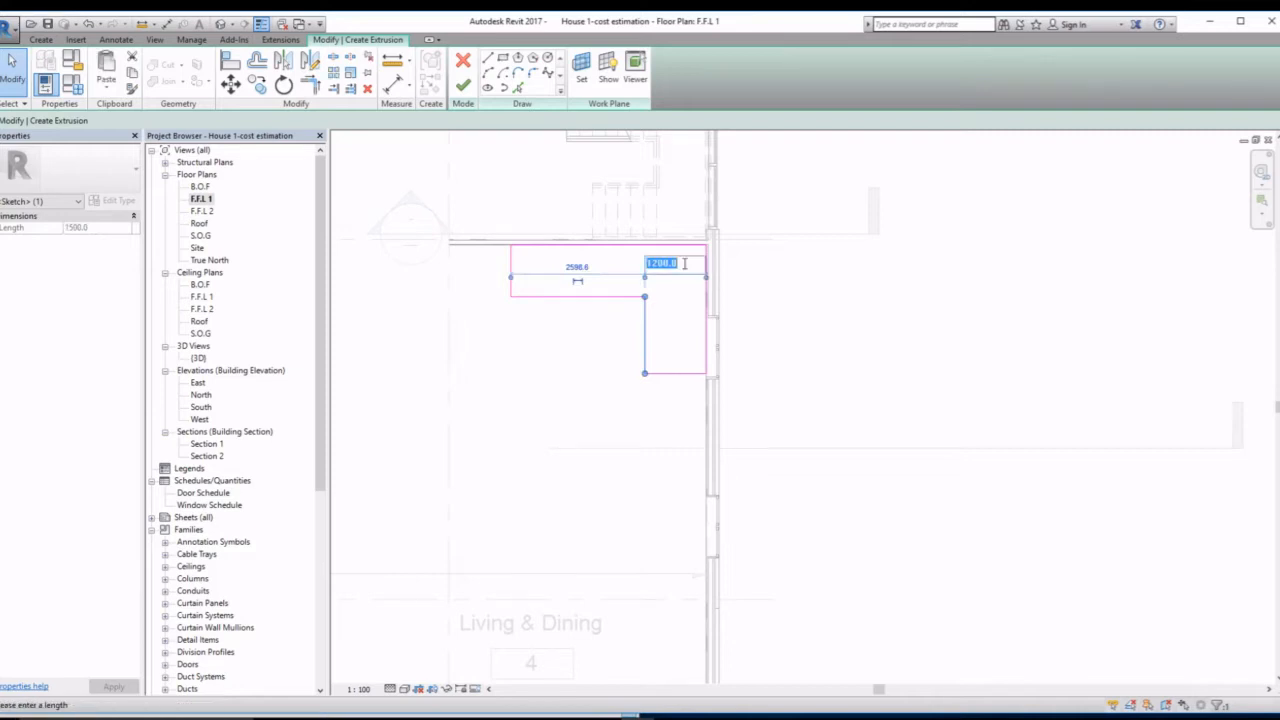
key("Return")
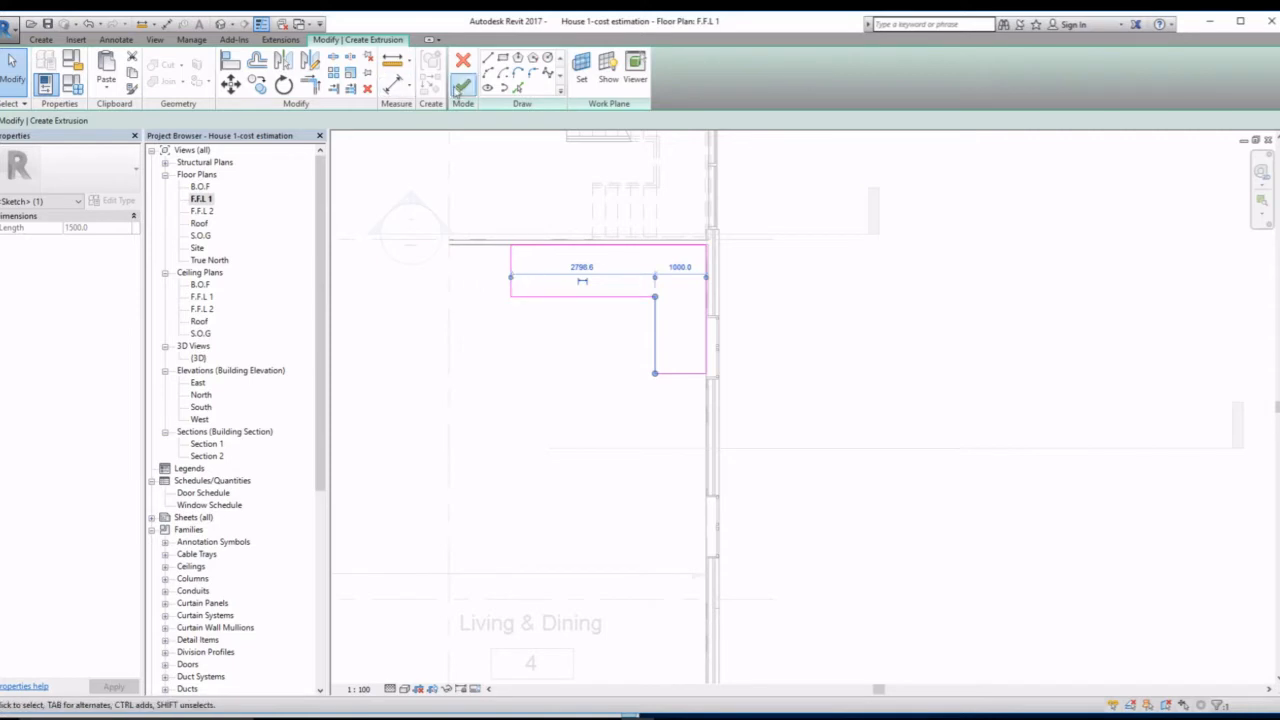
left_click(557, 355)
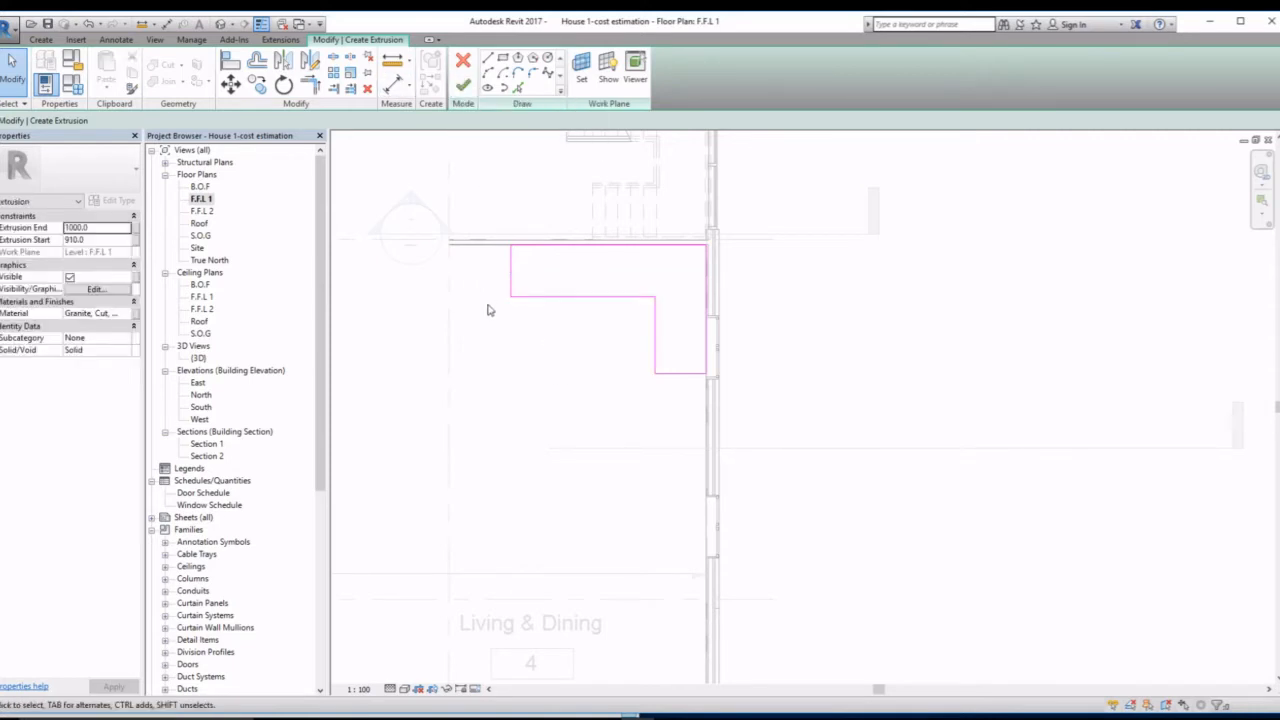
- Keep Granite, Cut, Polished with the Sand - Dense surface pattern as the benchtop material and finish the extrusion
left_click(107, 240)
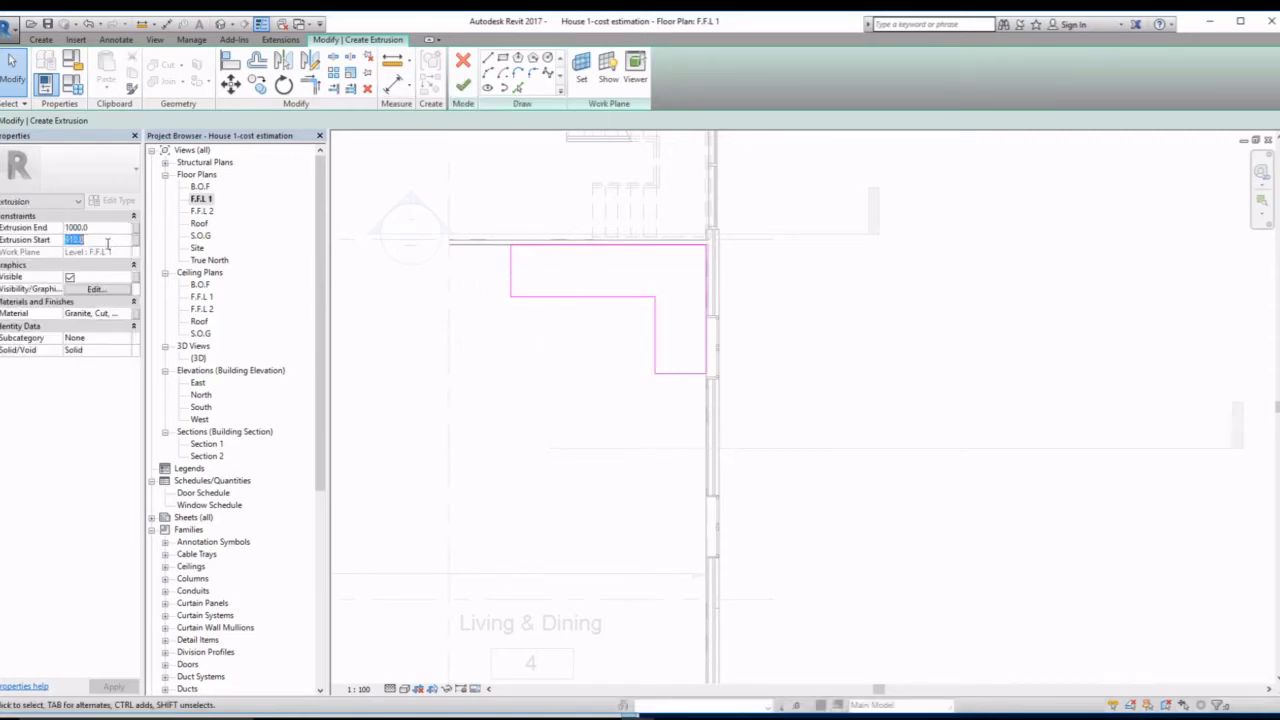
left_click(122, 316)
left_click(129, 314)
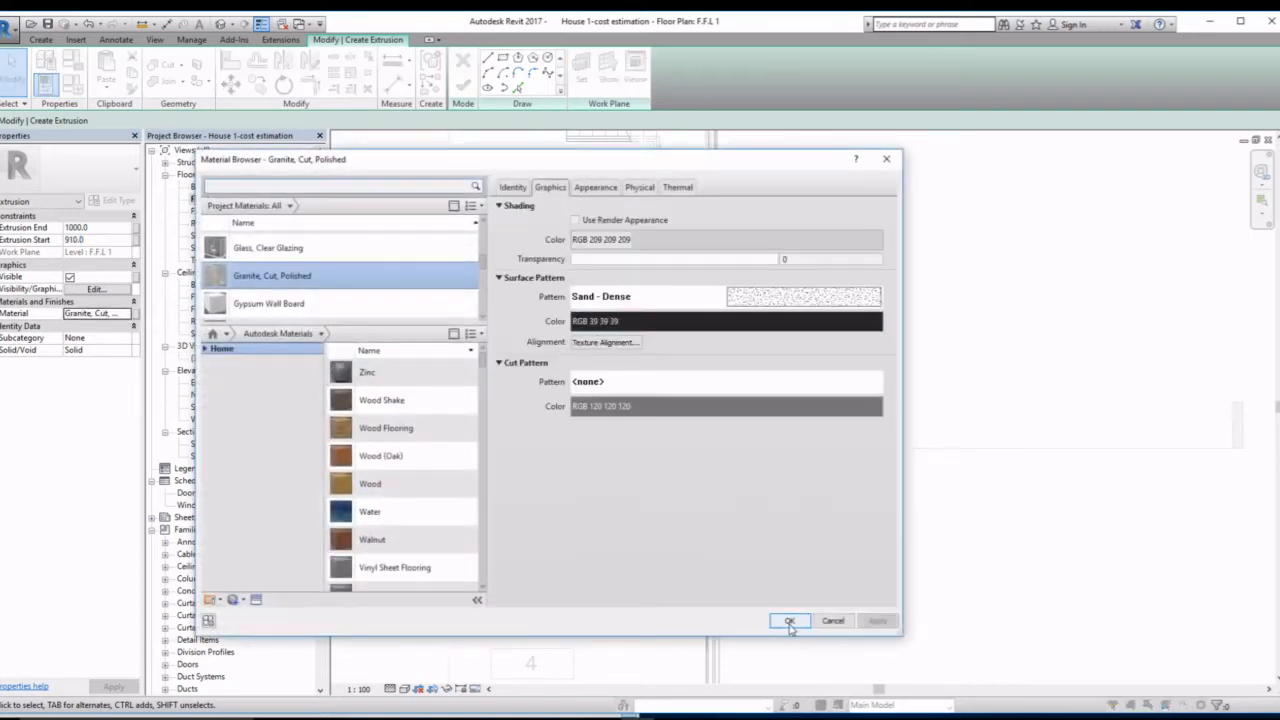
left_click(805, 297)
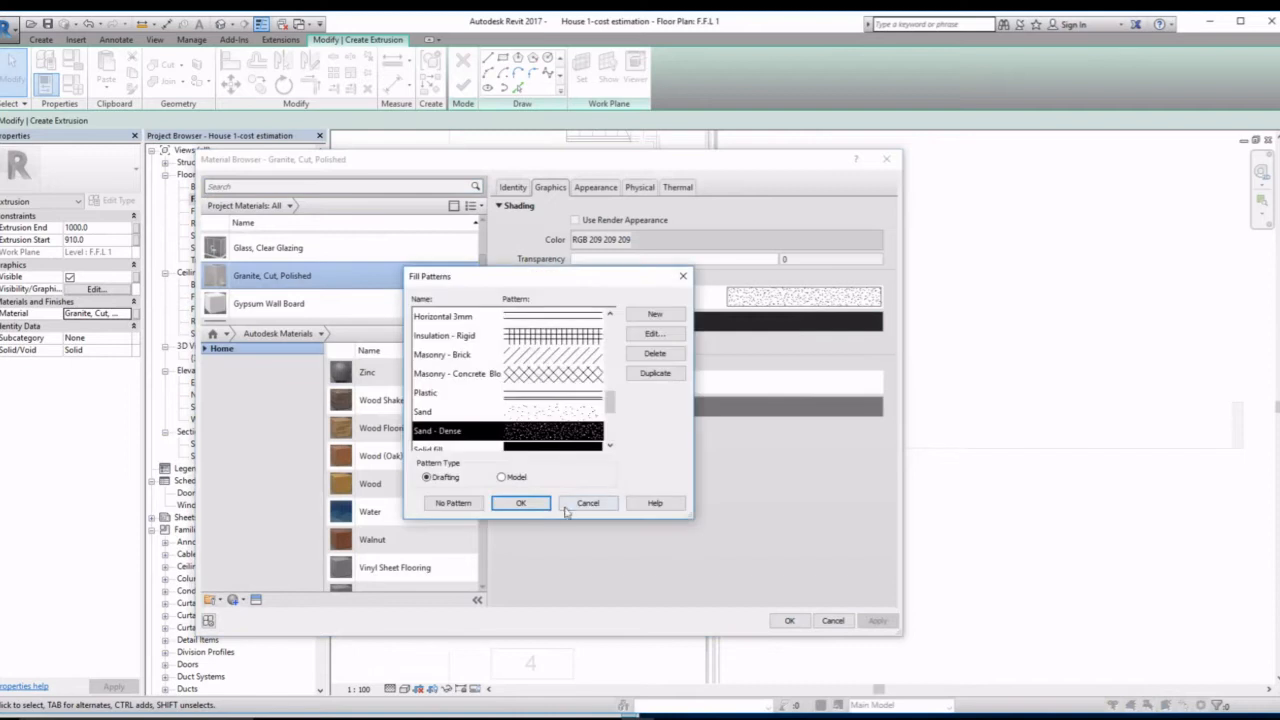
left_click(521, 503)
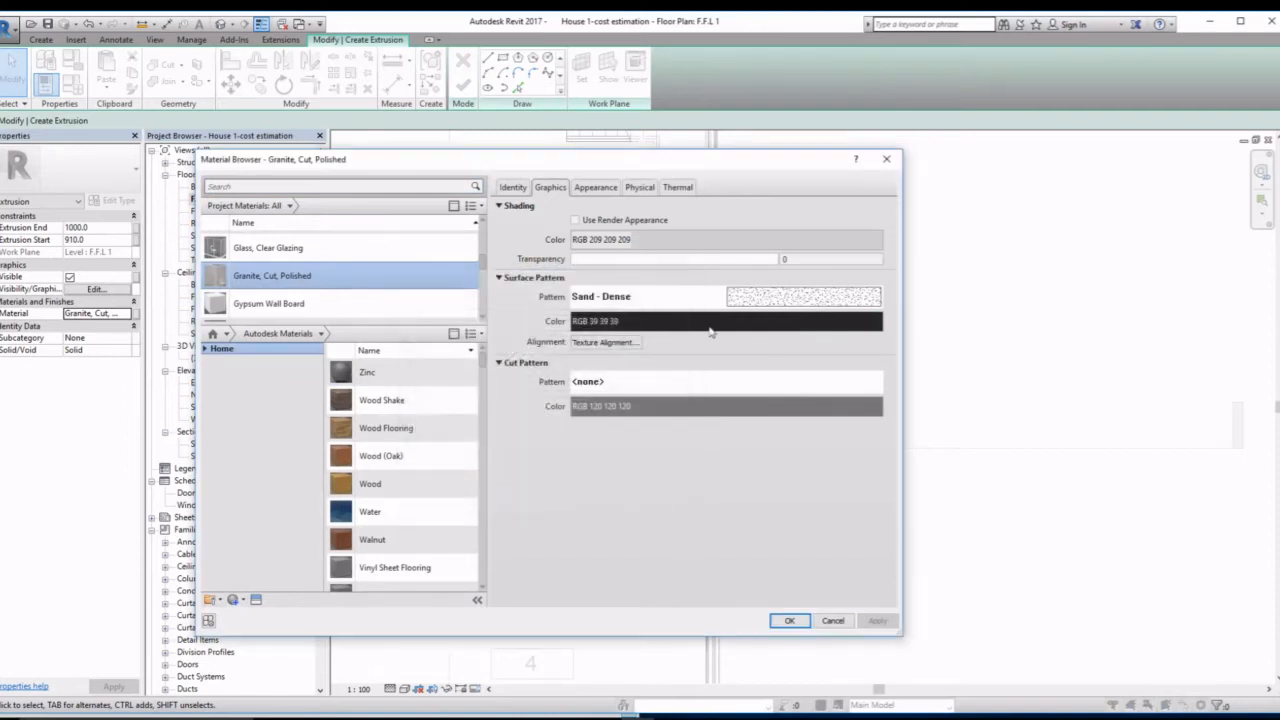
left_click(790, 621)
left_click(463, 88)
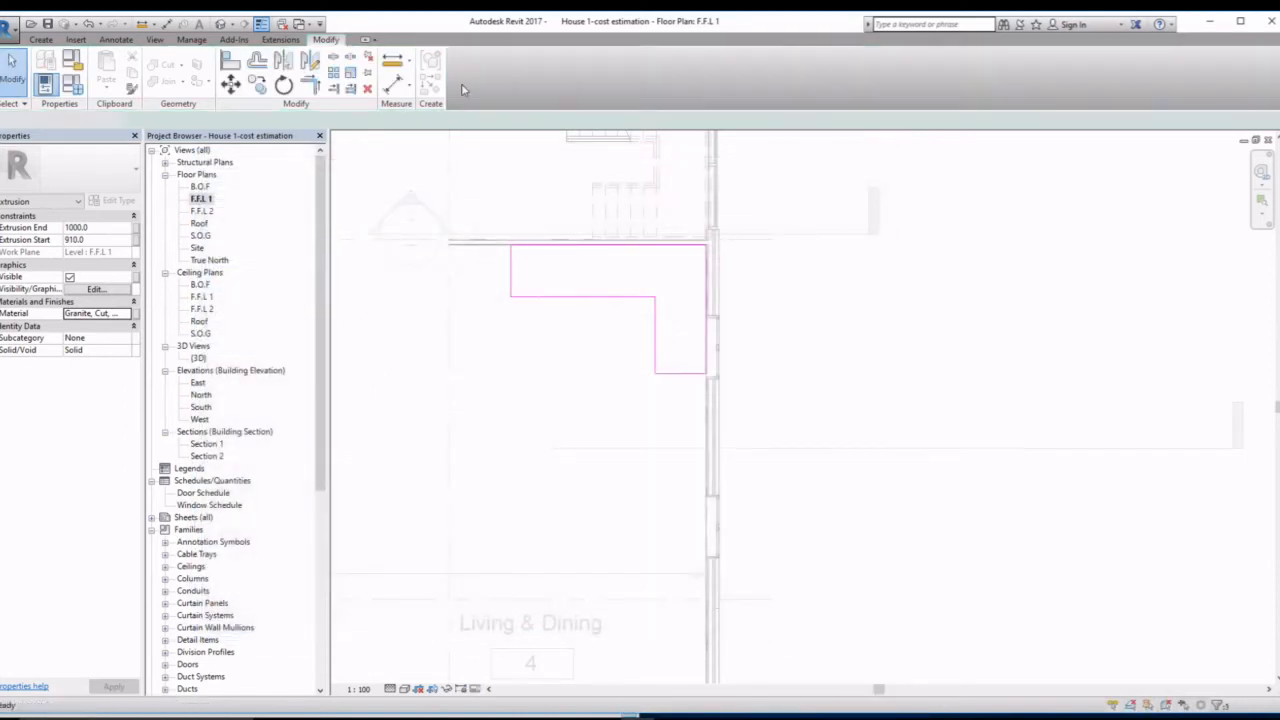
left_click(508, 360)
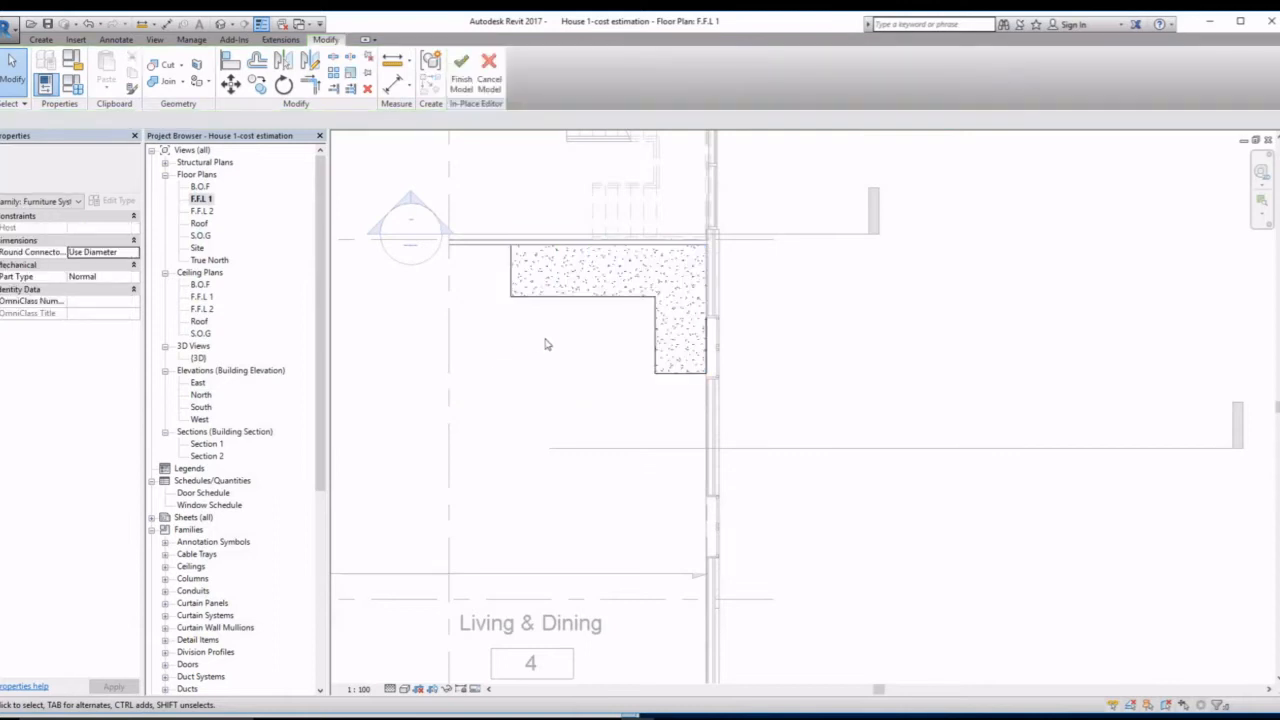
- Check the granite benchtop extrusion in the default 3D view and finish the in-place model
left_click(222, 23)
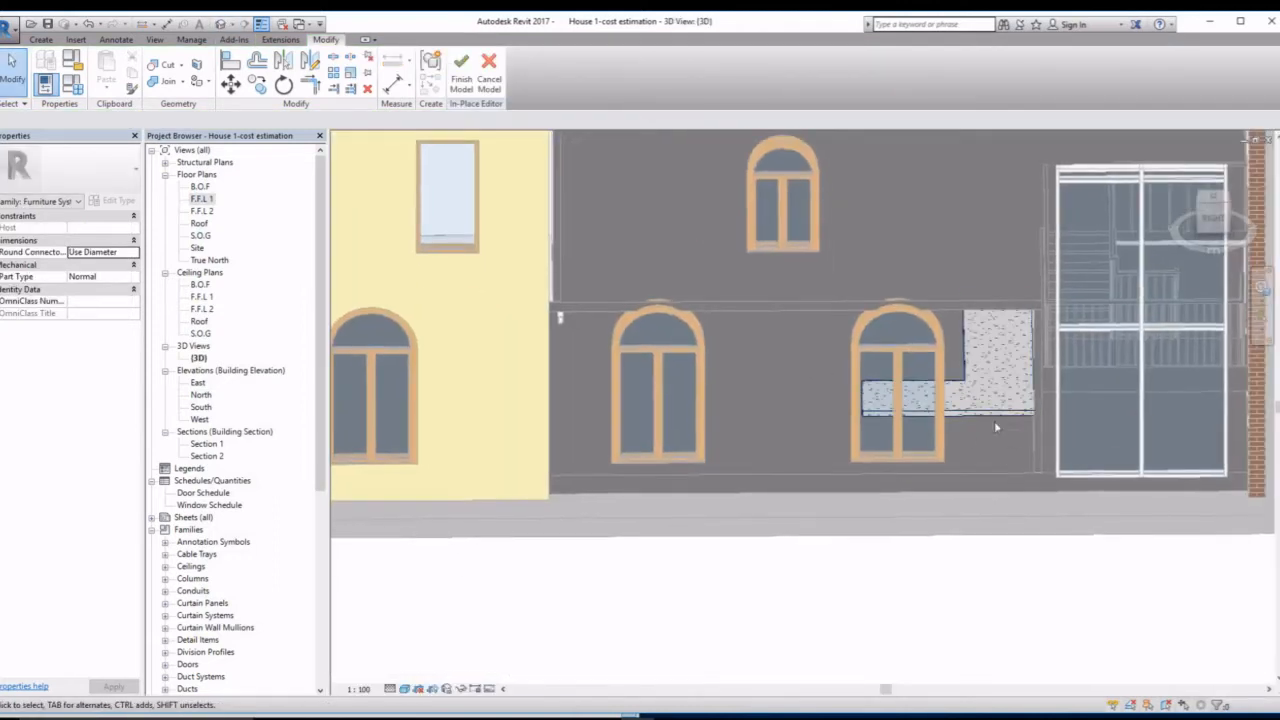
left_click(988, 410)
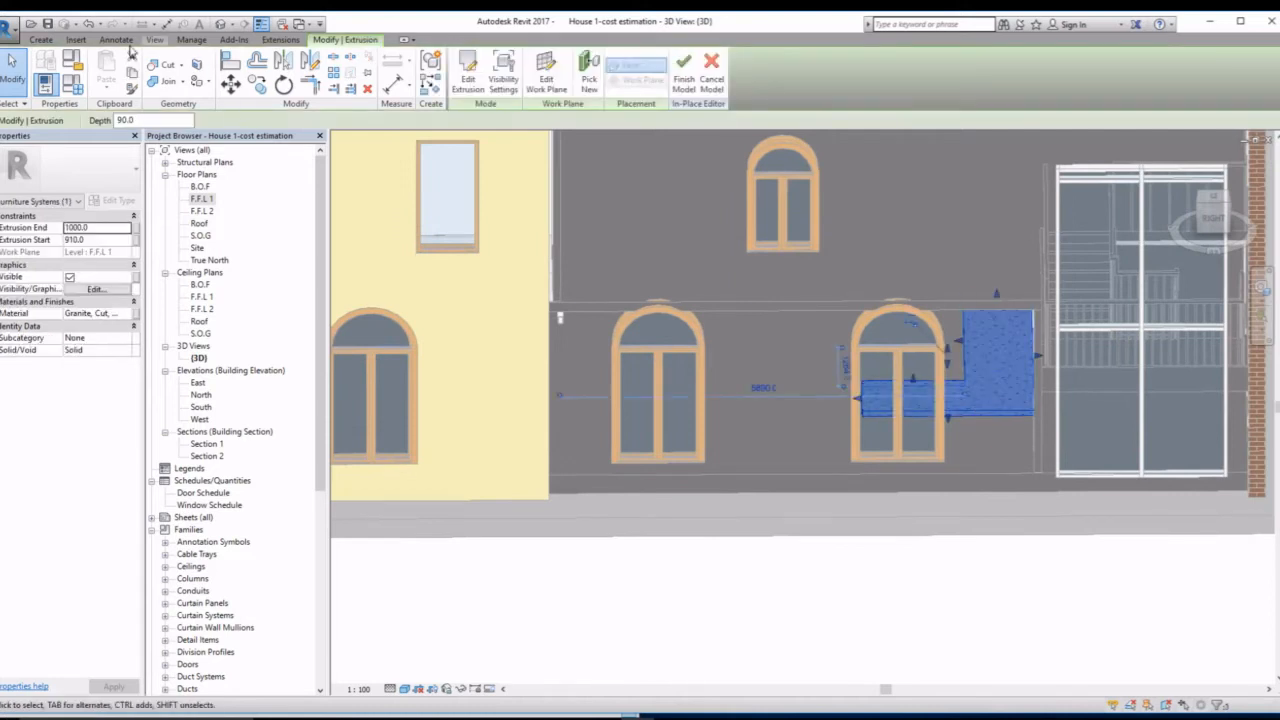
left_click(824, 416)
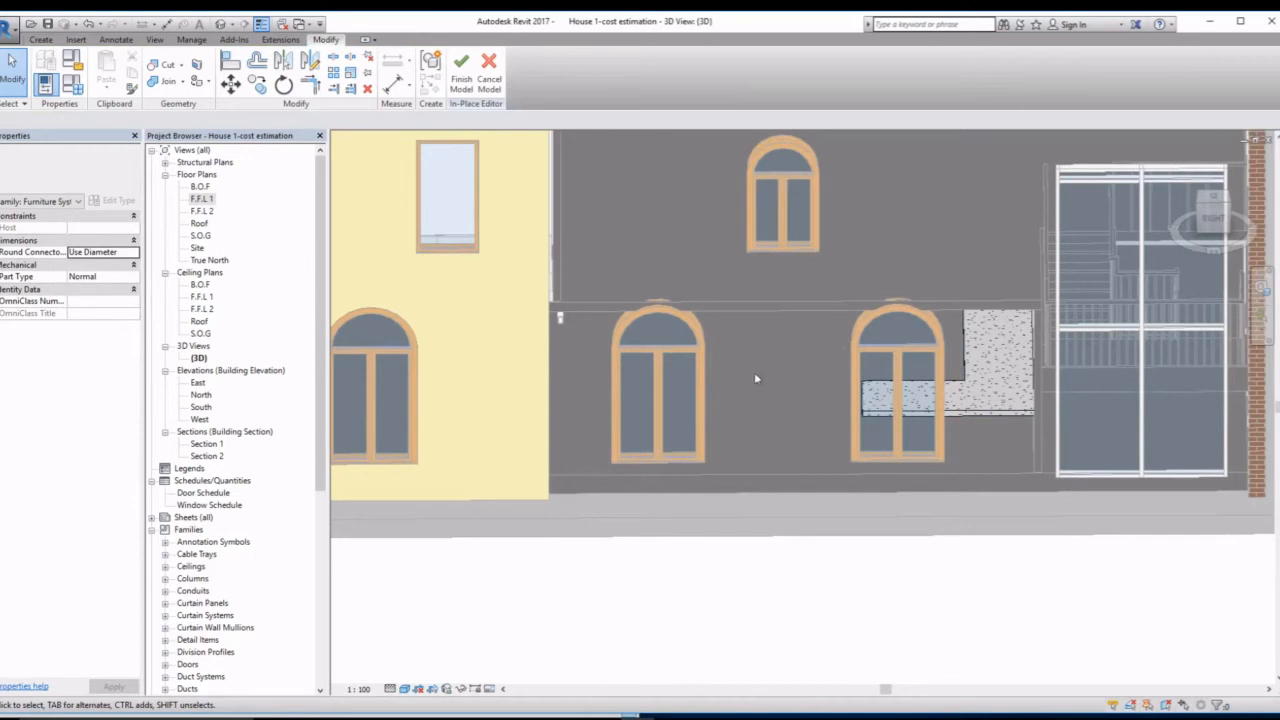
left_click(461, 68)
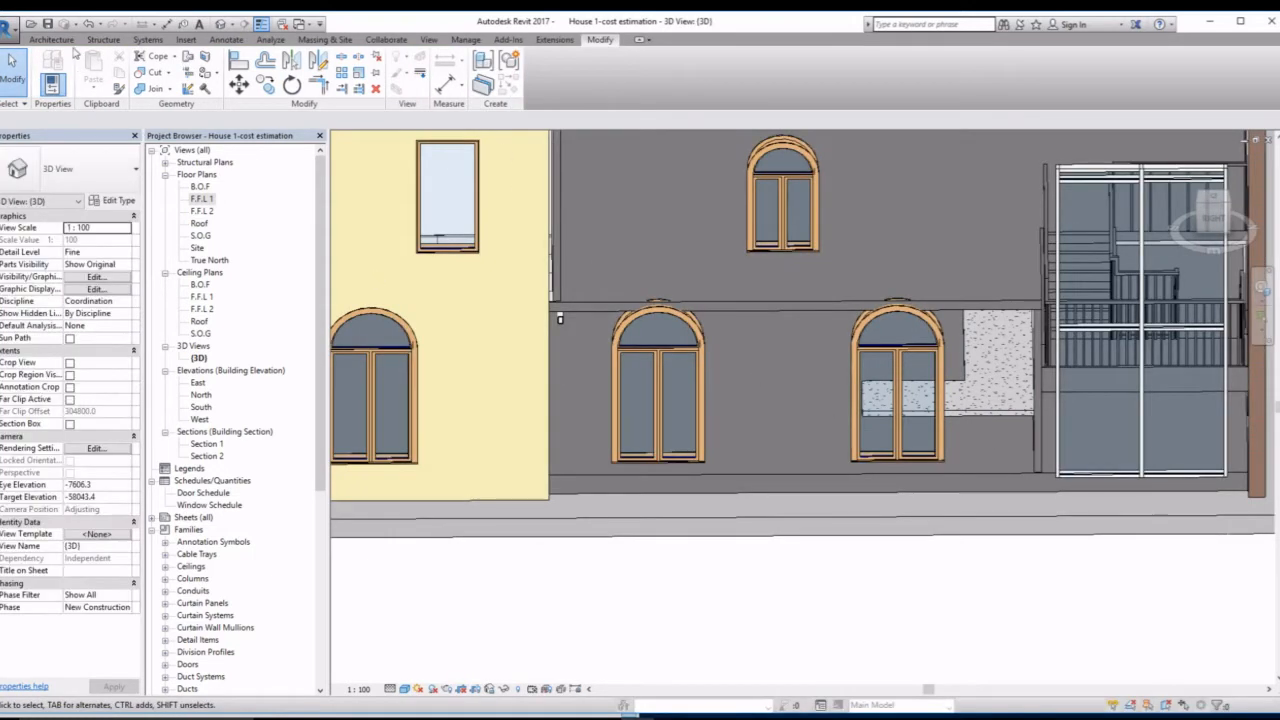
left_click(51, 39)
left_click(152, 78)
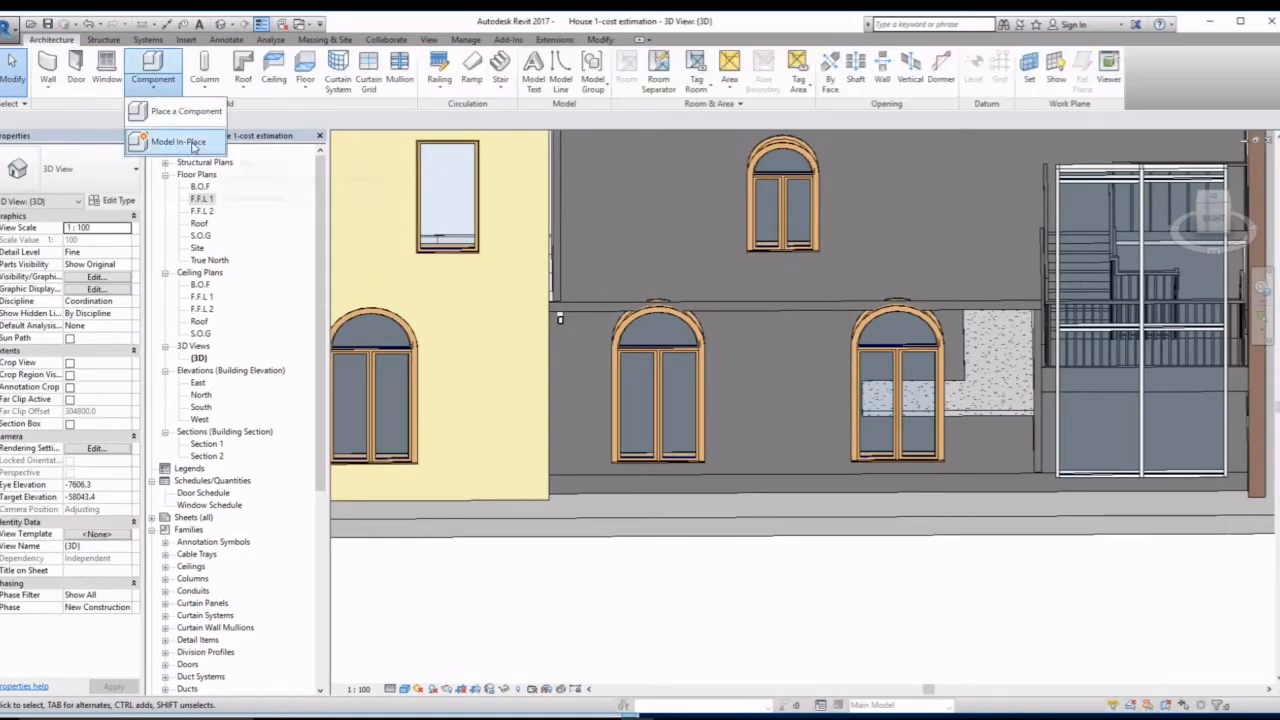
left_click(178, 111)
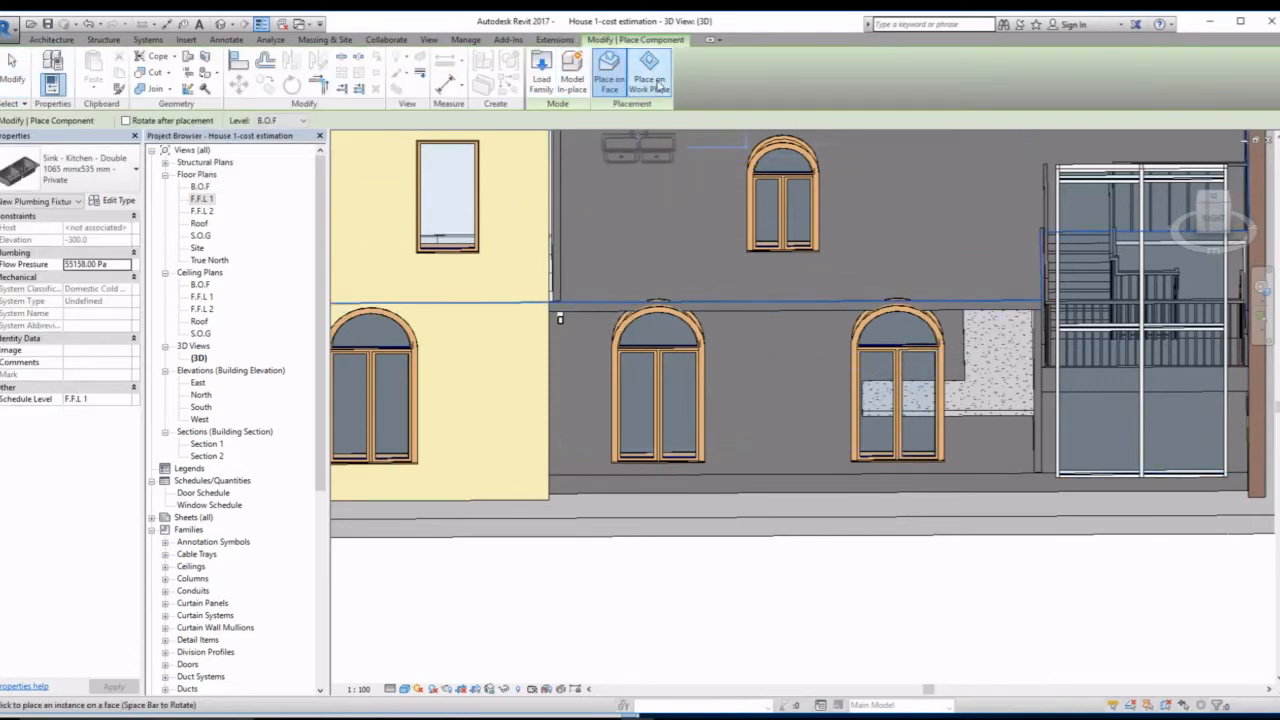
key("Escape")
- Try to pick a face of the kitchen benchtop as the new work plane in the 3D view
left_click(1032, 84)
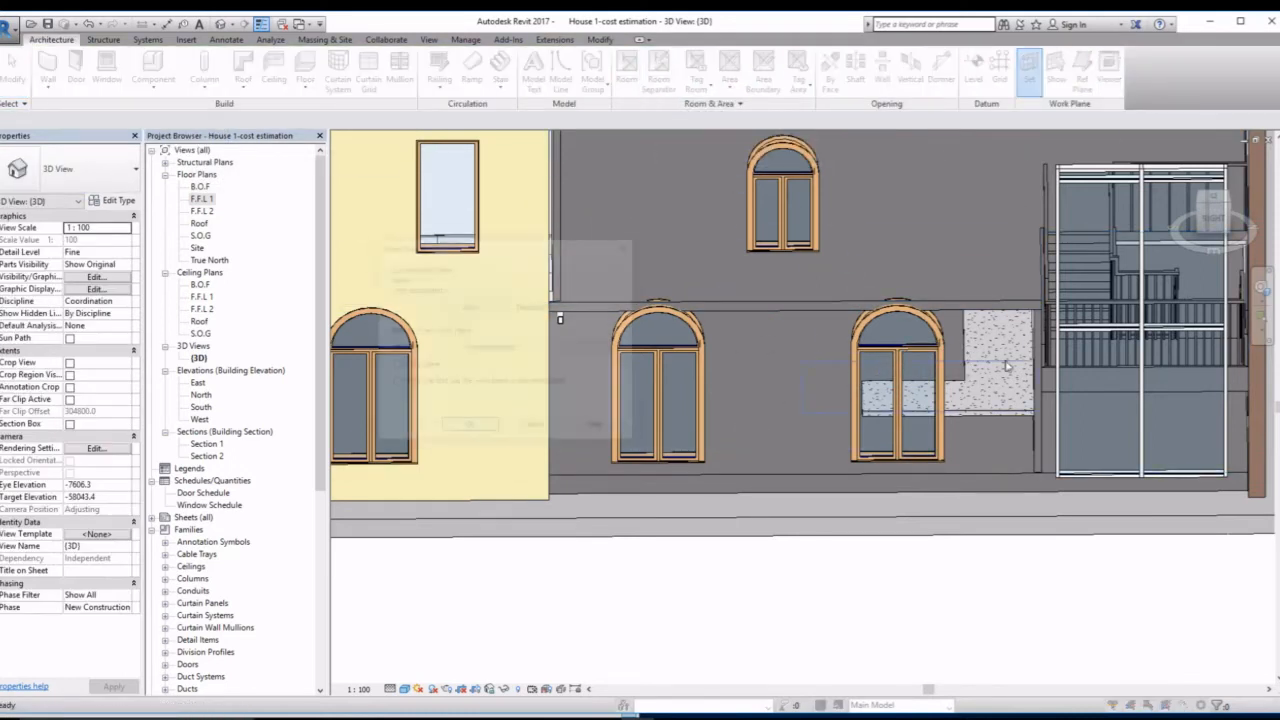
left_click(477, 435)
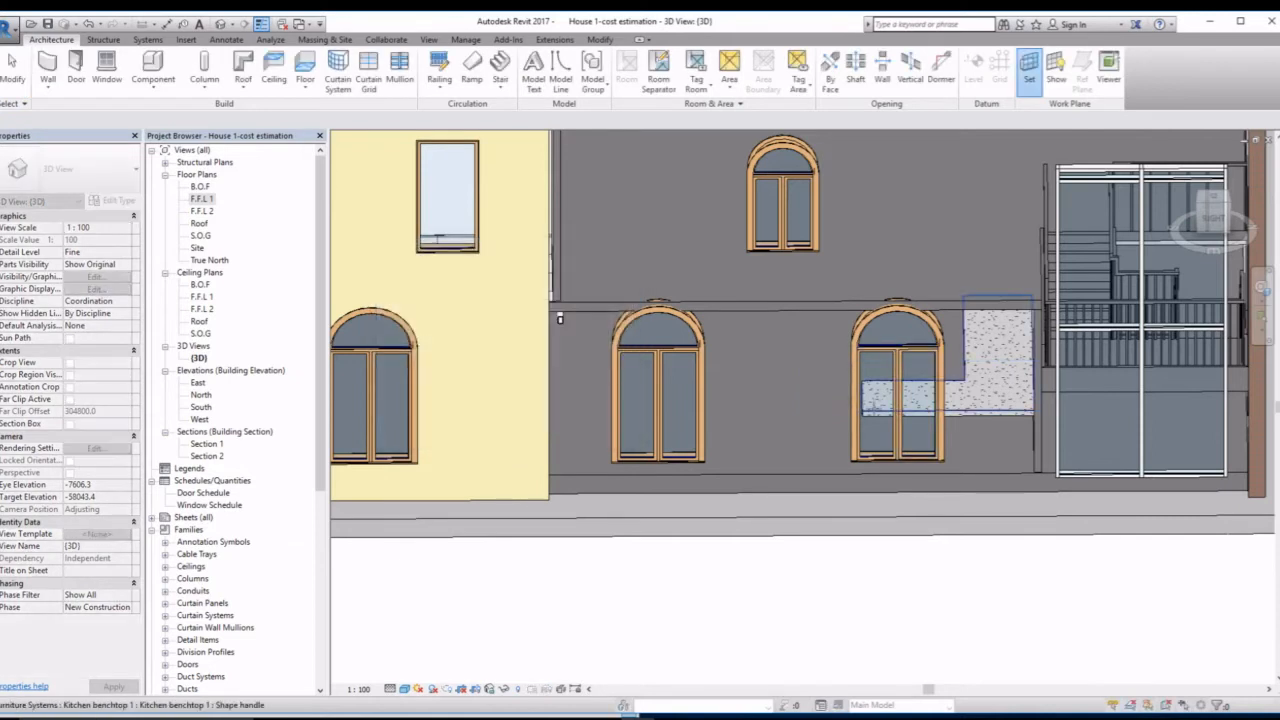
scroll(872, 405, "up", 3)
key("Escape")
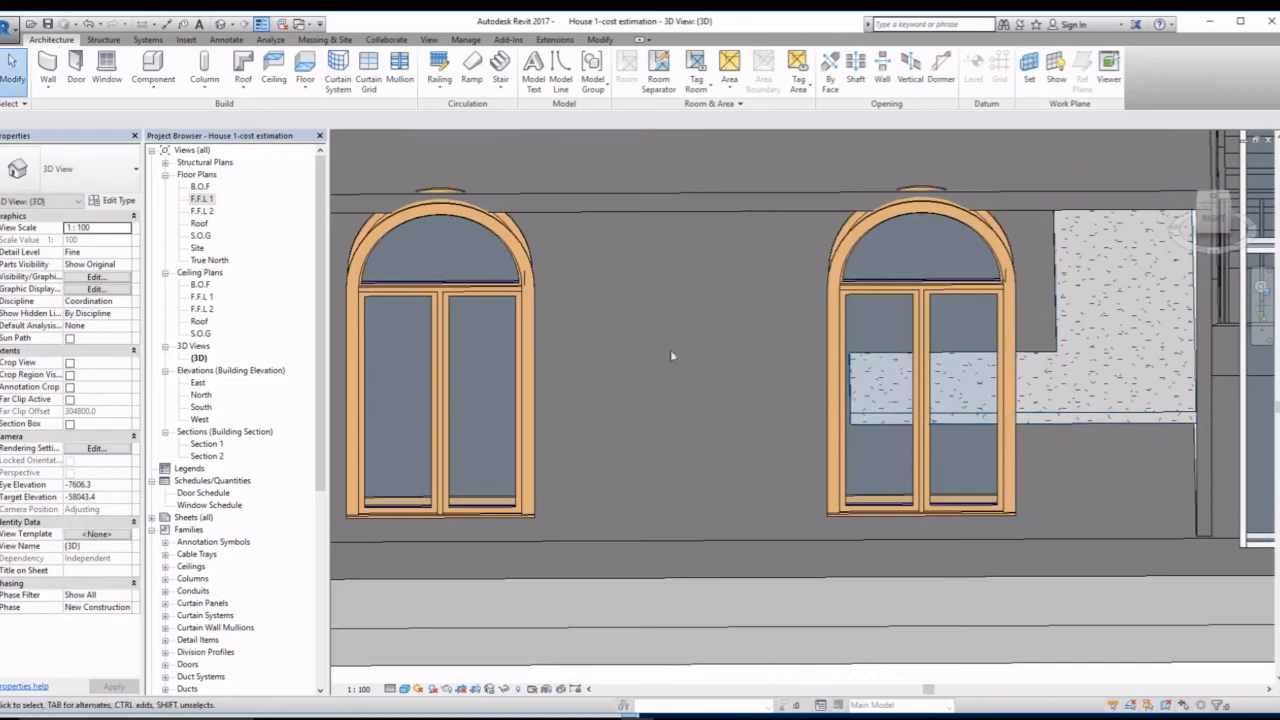
- Place the Sink - Kitchen - Double, 1065 mmx535 mm - Private component on the granite benchtop's top face in the 3D view
scroll(670, 349, "down", 5)
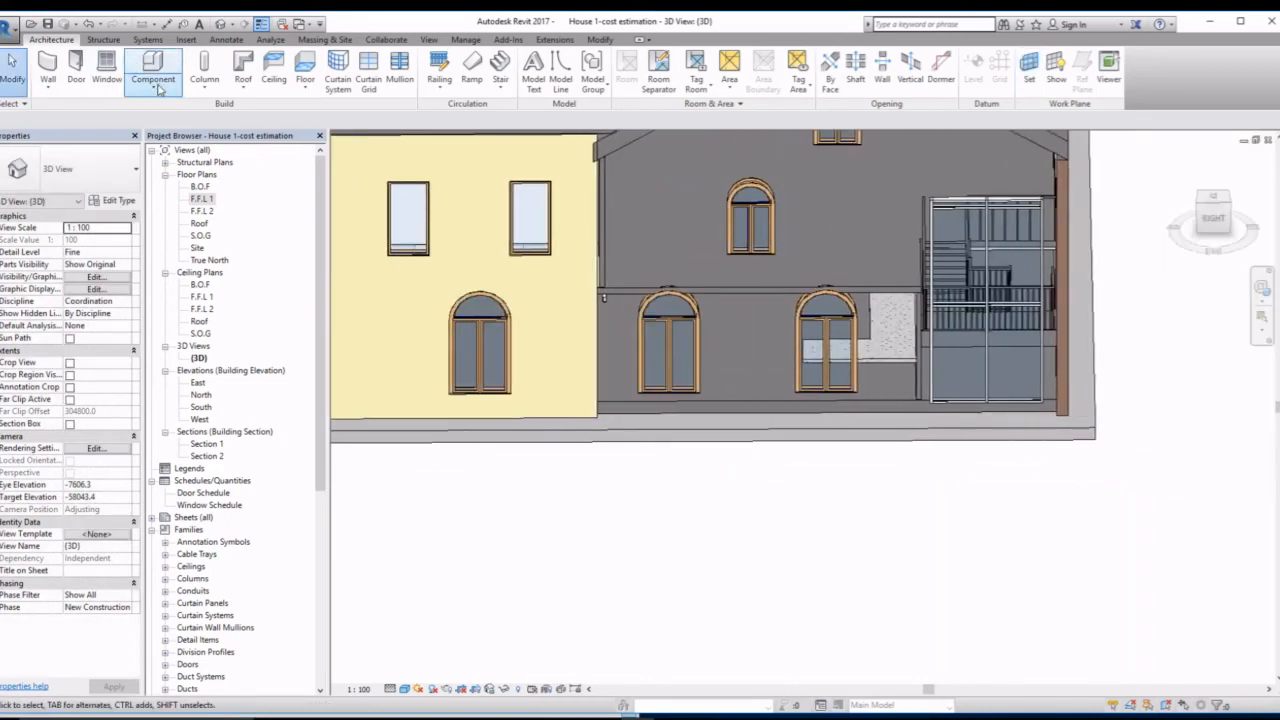
left_click(152, 88)
left_click(160, 107)
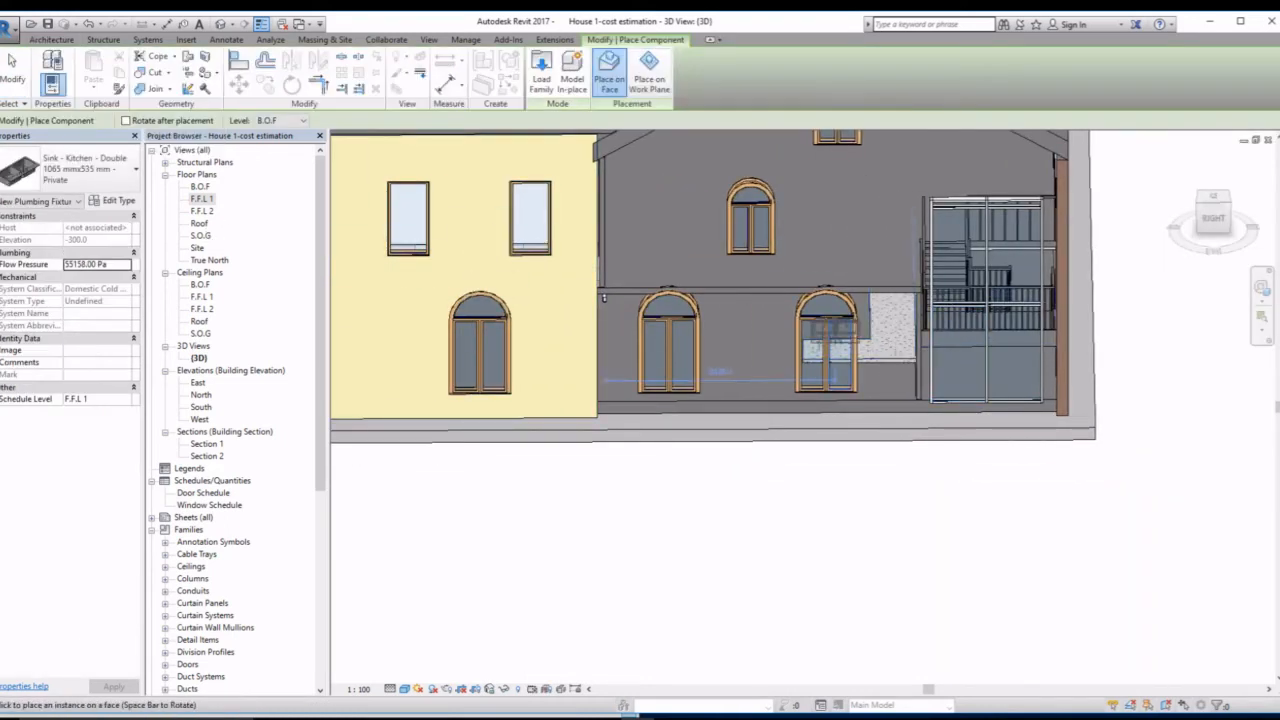
scroll(872, 322, "up", 5)
key("space")
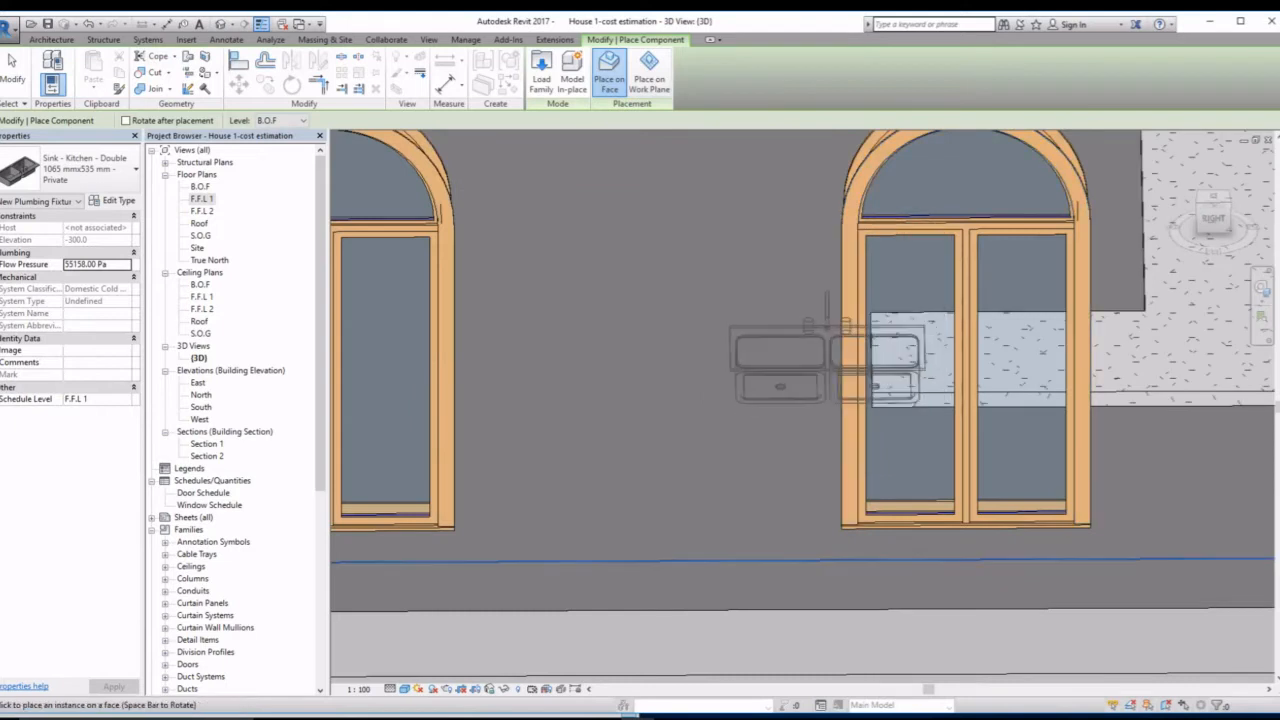
middle_click_drag(910, 320, 900, 262, "shift")
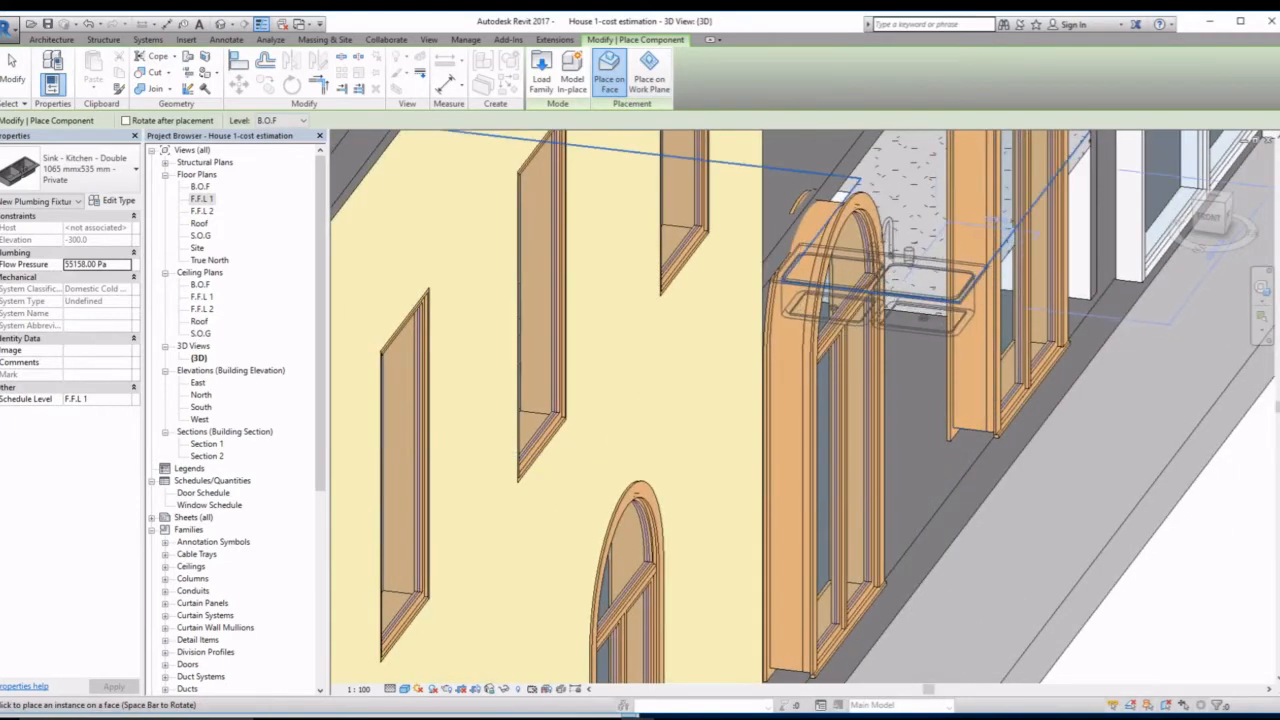
scroll(900, 280, "up", 3)
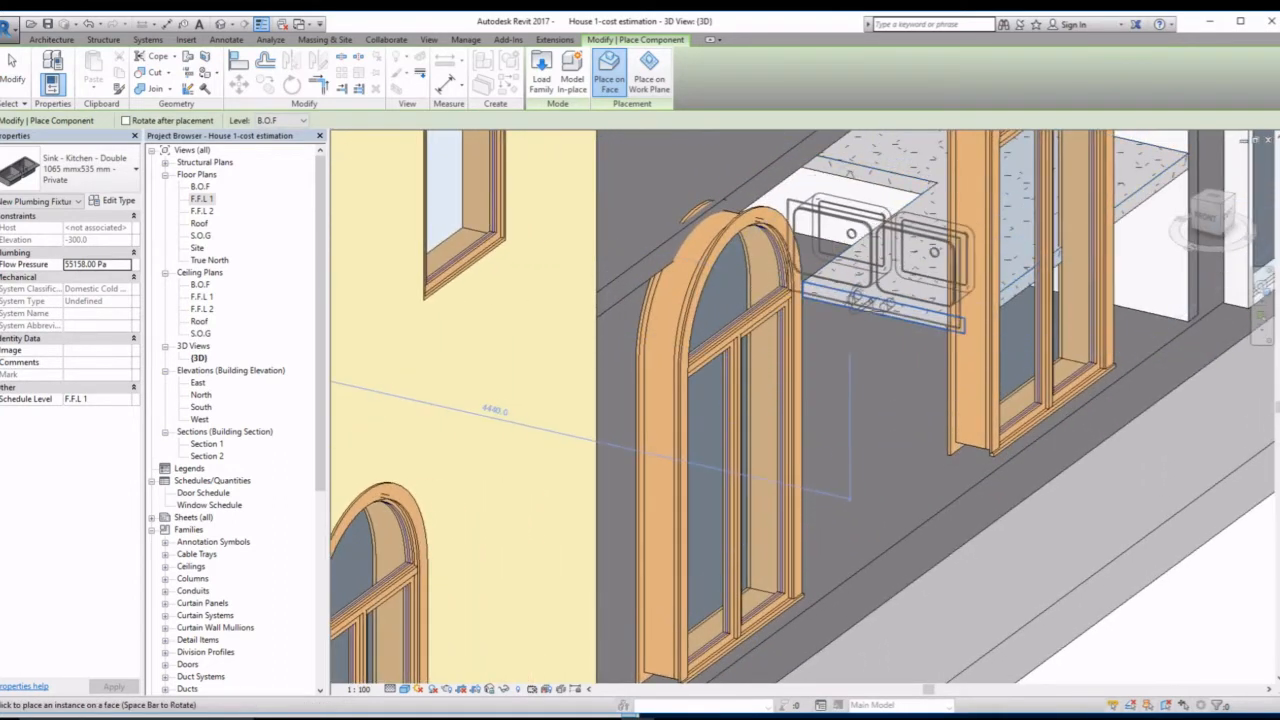
left_click(862, 278)
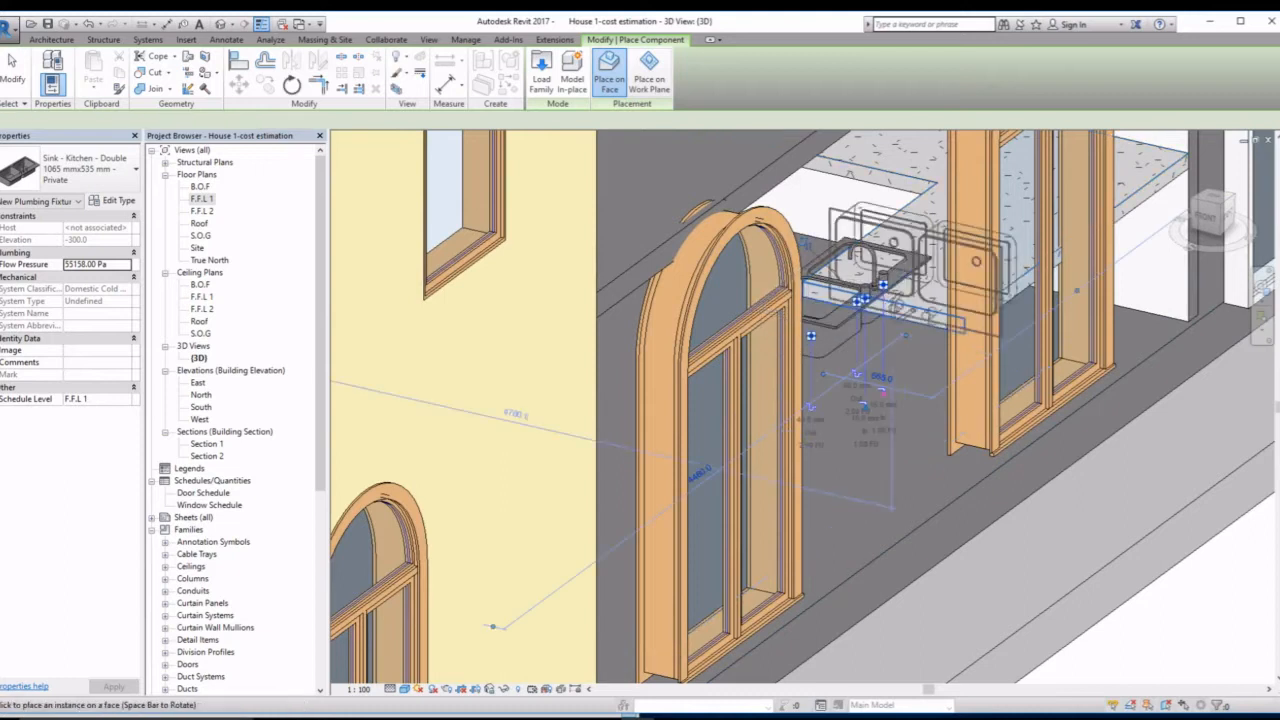
key("Escape")
scroll(884, 375, "up", 3)
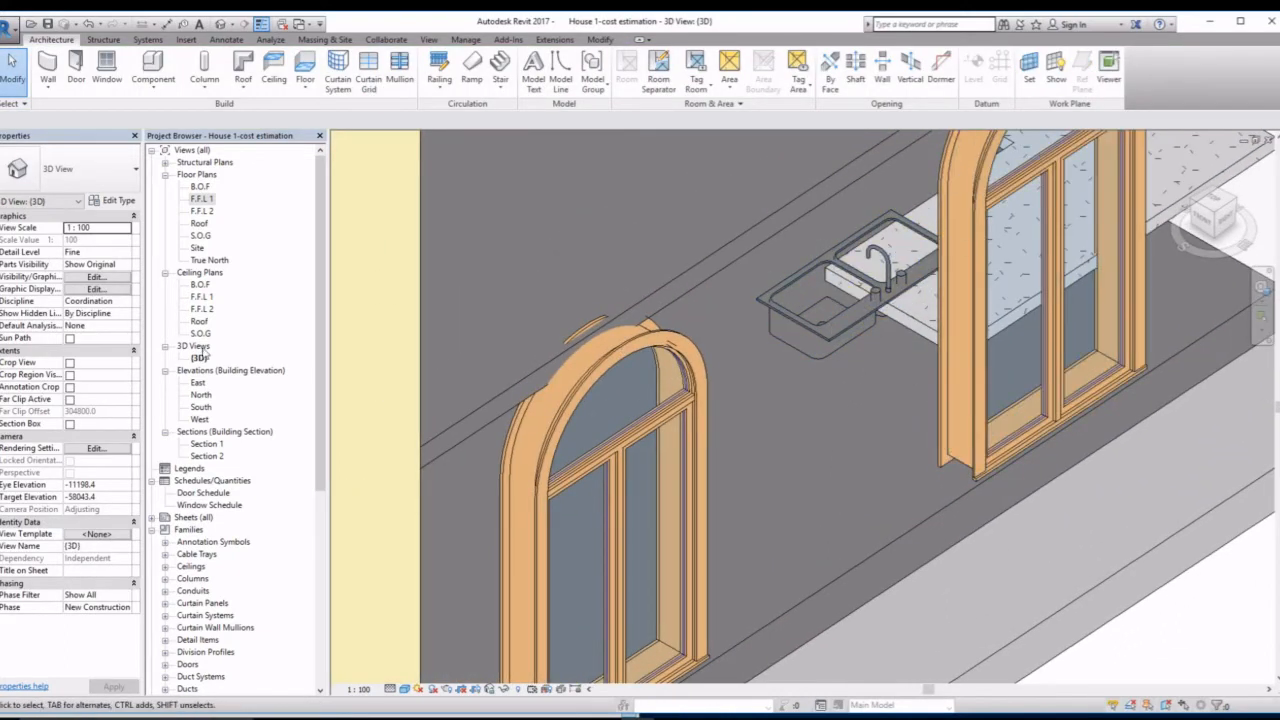
- Open the F.F.L 1 floor plan and move the double sink just past the free end of the benchtop's leg along the wall
double_click(201, 198)
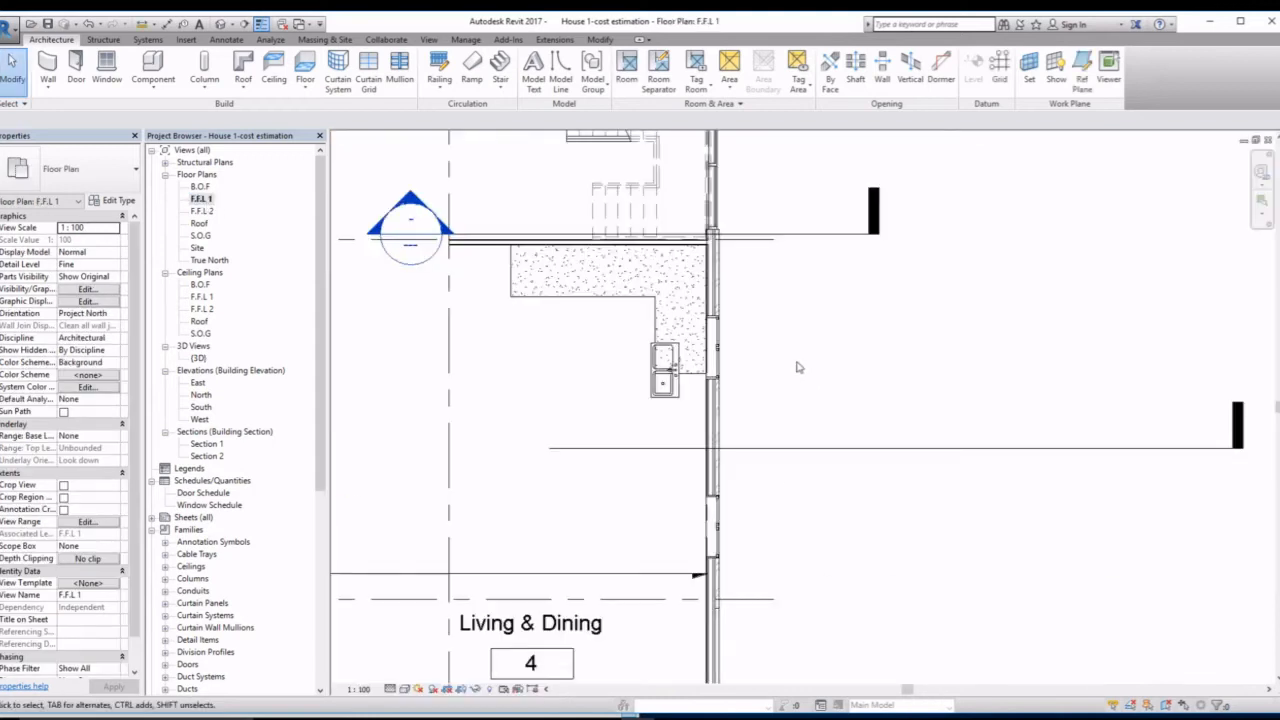
scroll(797, 366, "up", 3)
left_click(589, 419)
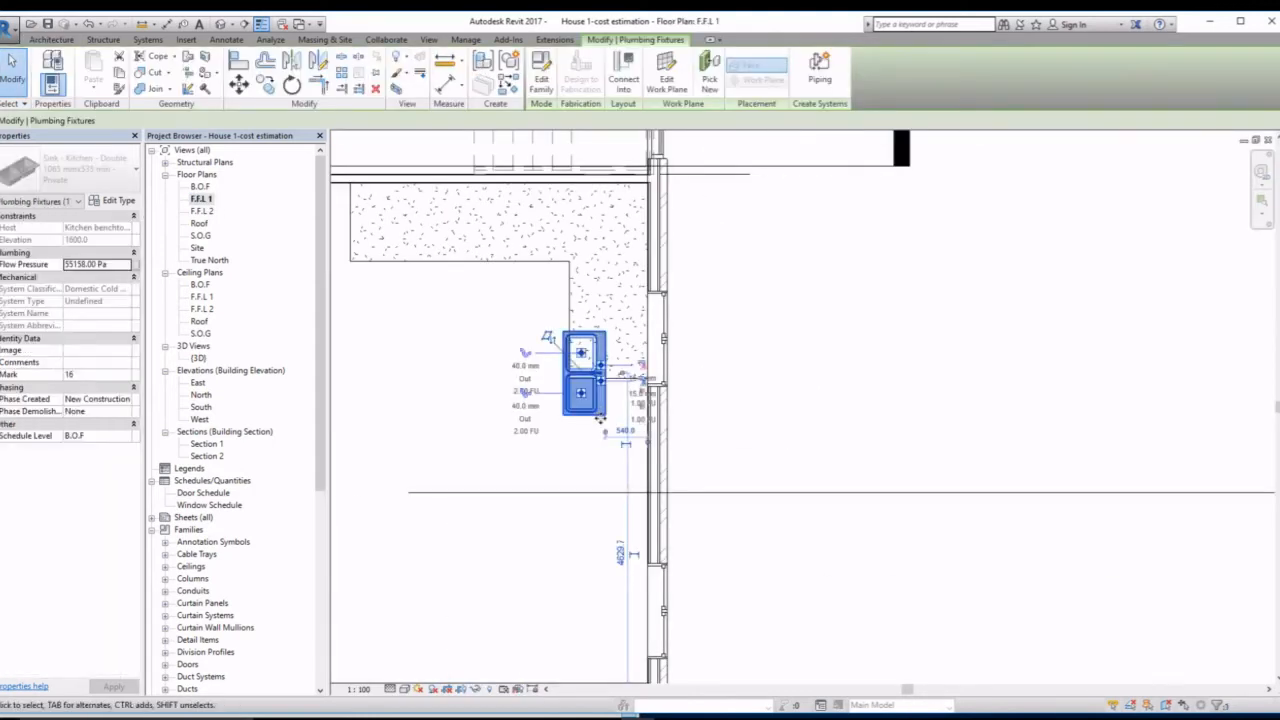
left_click_drag(600, 418, 585, 443)
left_click(800, 376)
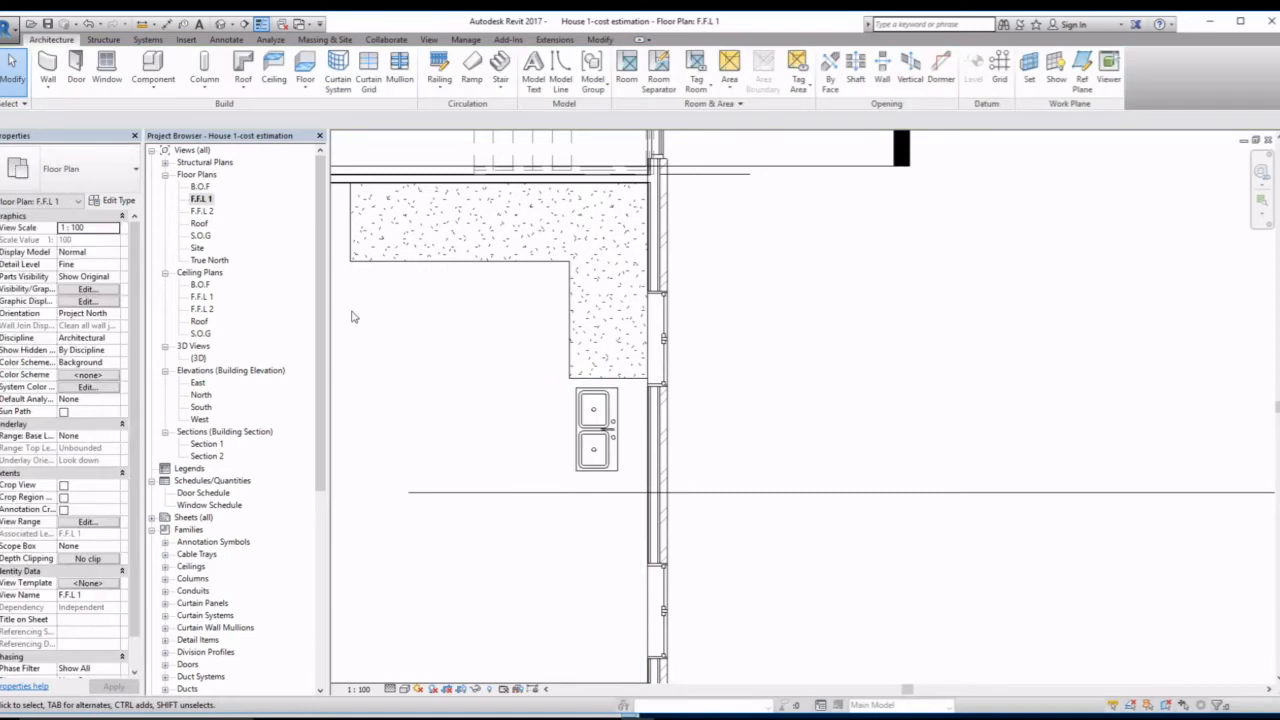
- Create an in-place model in the Furniture Systems category named Kitchen benchtop 2
left_click(150, 86)
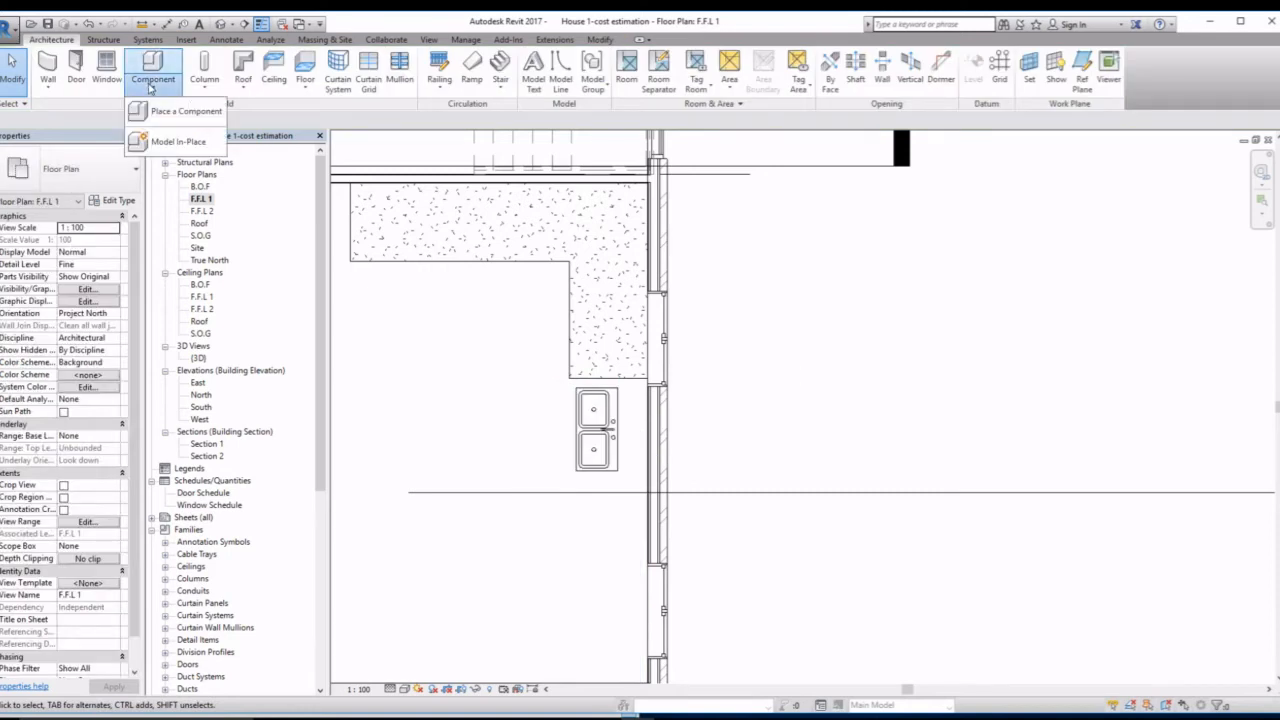
left_click(165, 141)
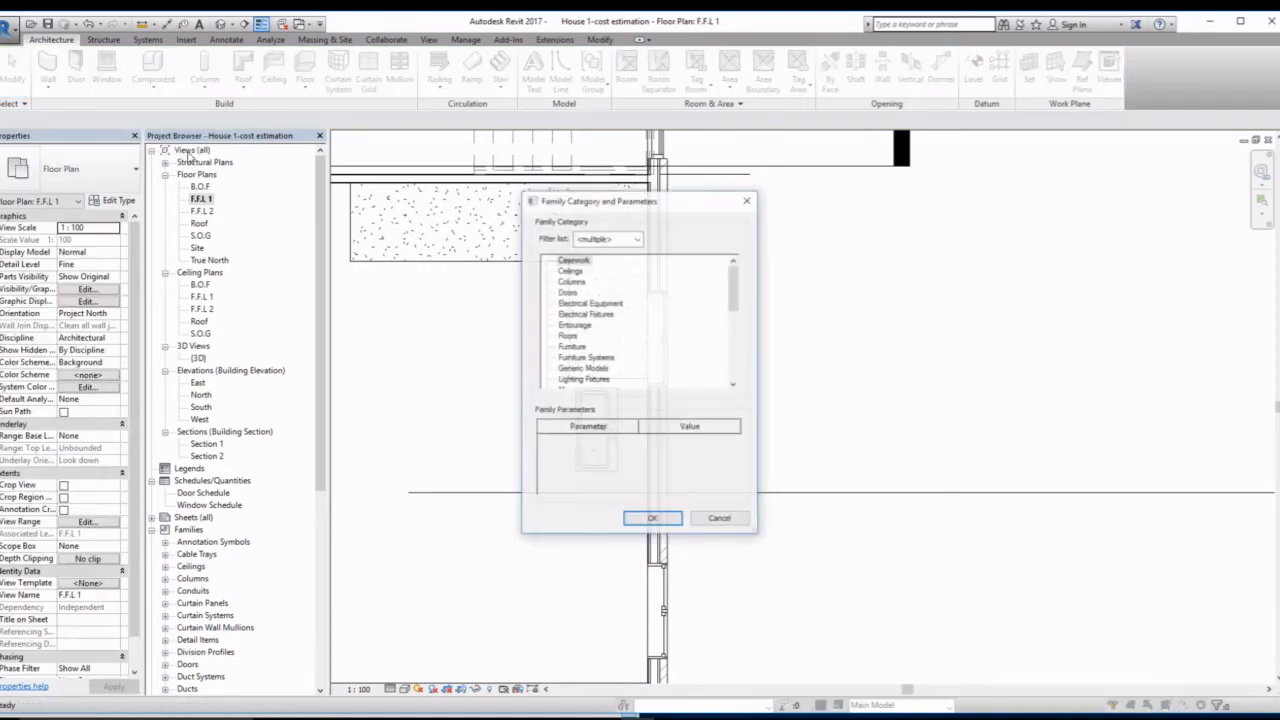
left_click(600, 359)
left_click(655, 518)
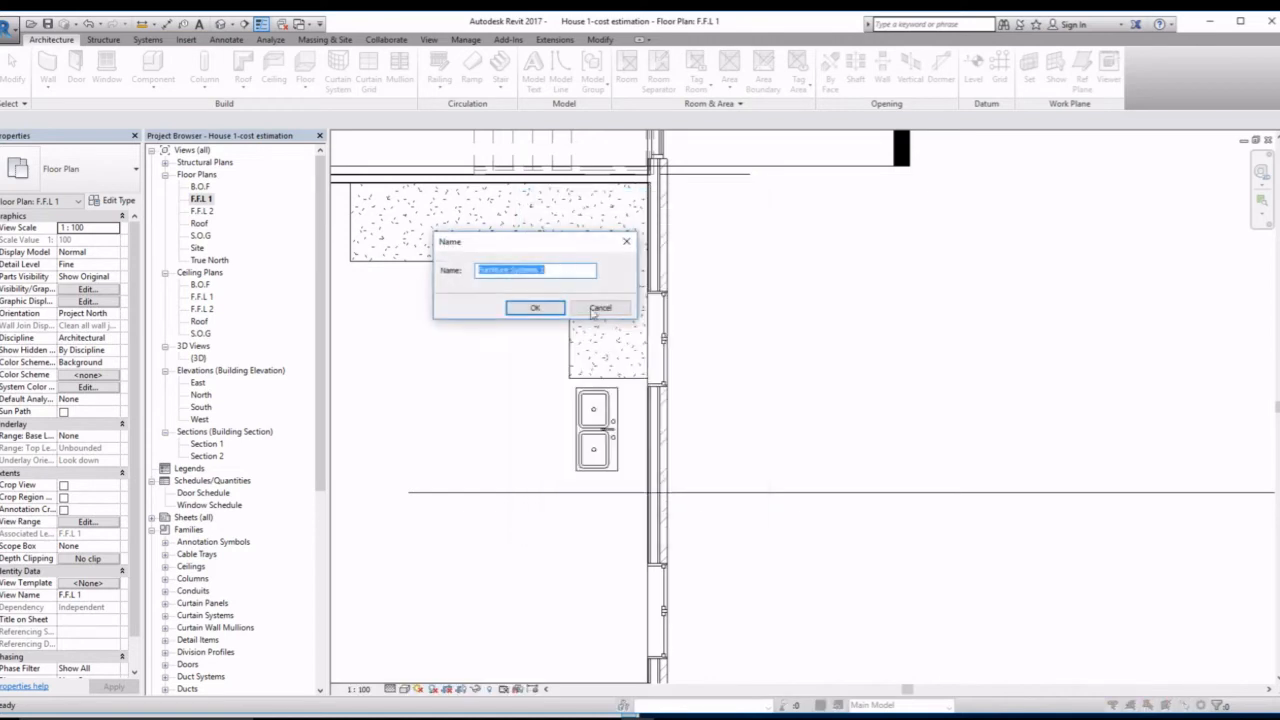
type("Kitchen benchtop 2")
left_click(560, 307)
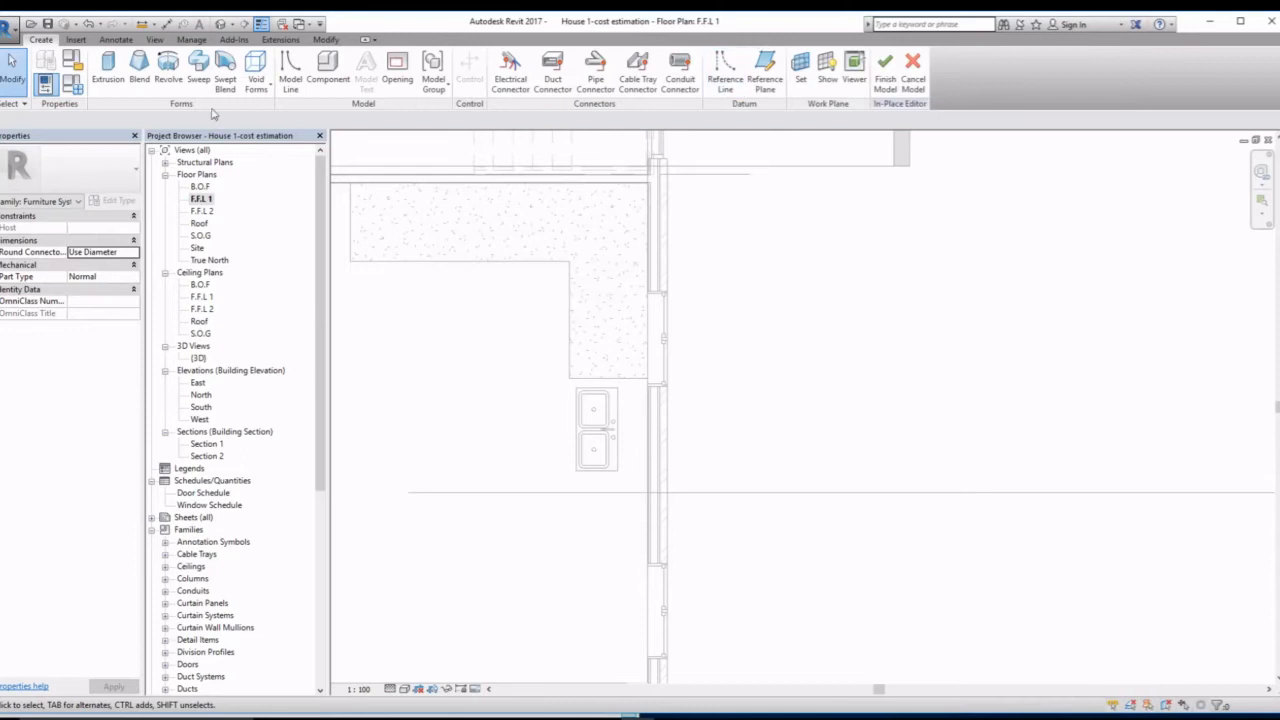
- Start an extrusion and draw its inner vertical edge 3000 mm long from the existing benchtop's free end corner, past the sink
left_click(121, 78)
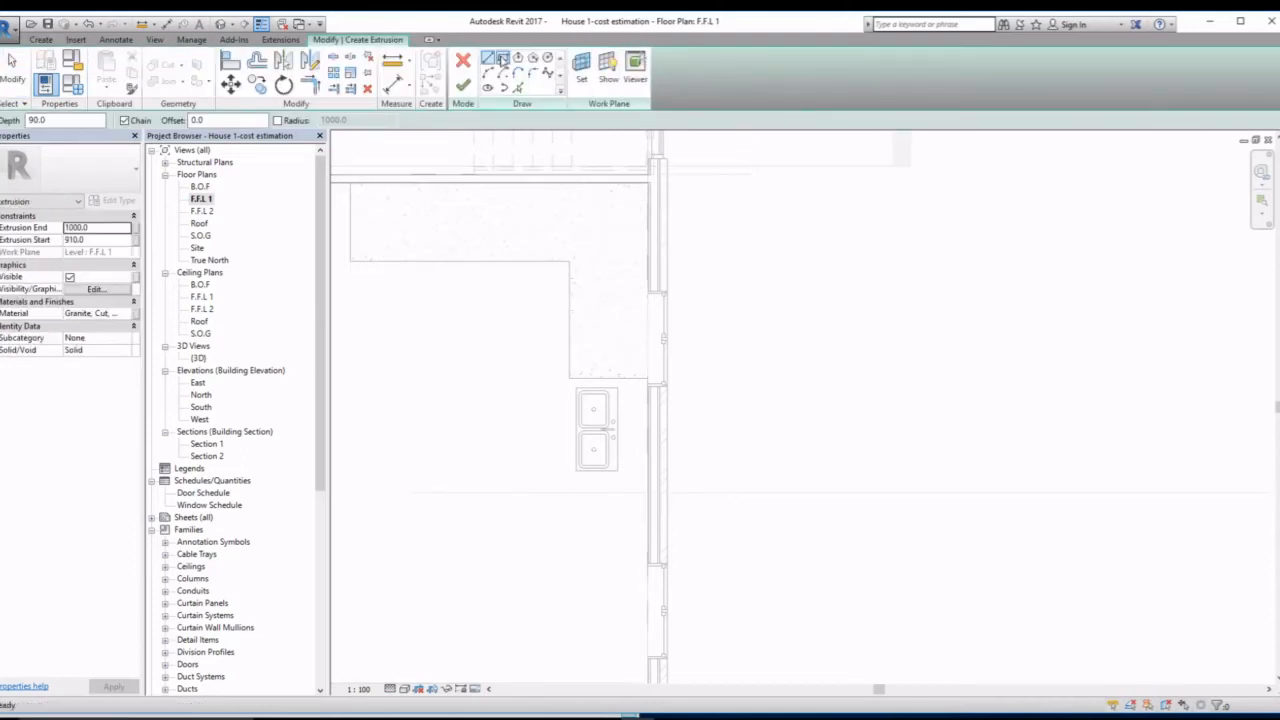
left_click(570, 262)
scroll(568, 388, "up", 4)
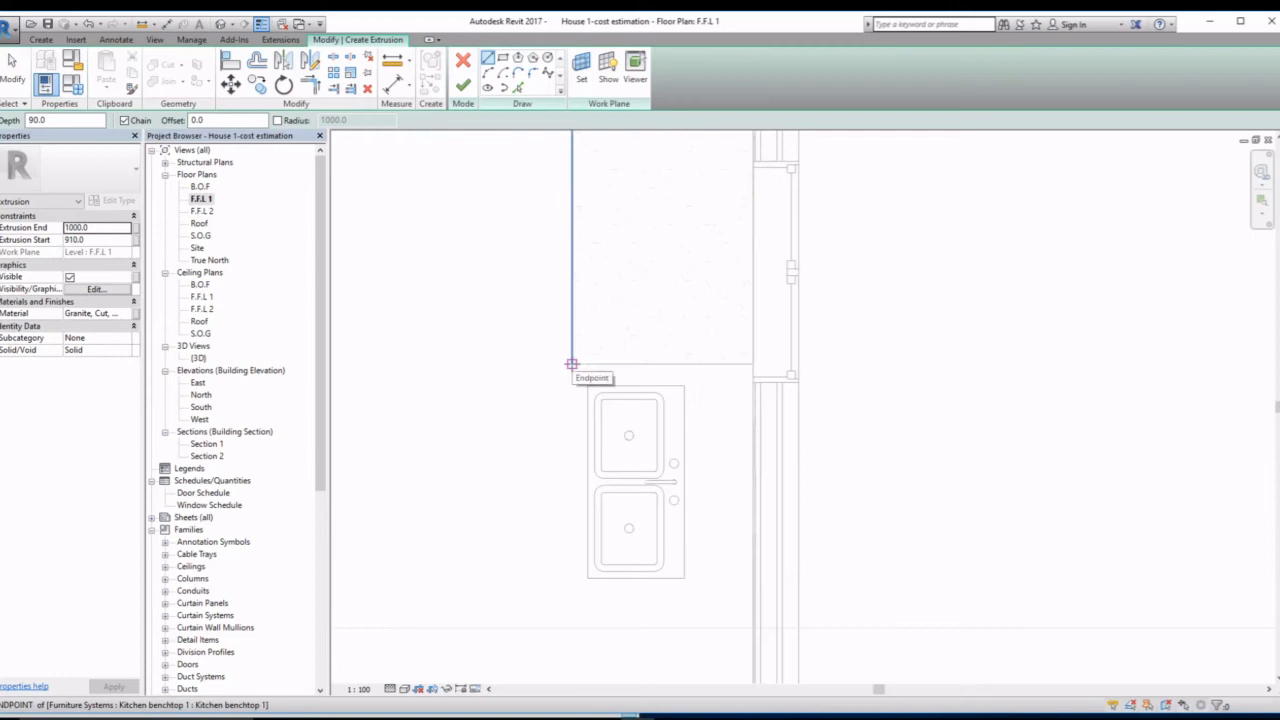
left_click(571, 363)
middle_click_drag(563, 529, 598, 389)
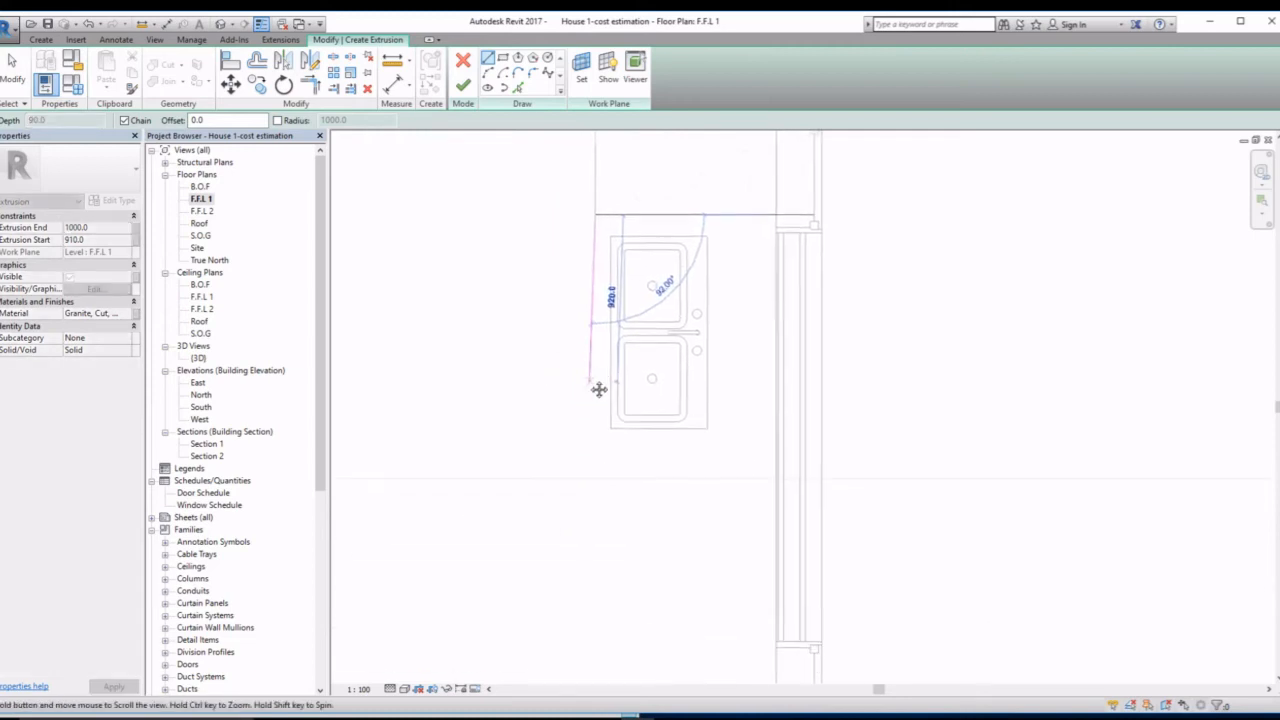
scroll(595, 461, "down", 2)
middle_click_drag(596, 463, 632, 284)
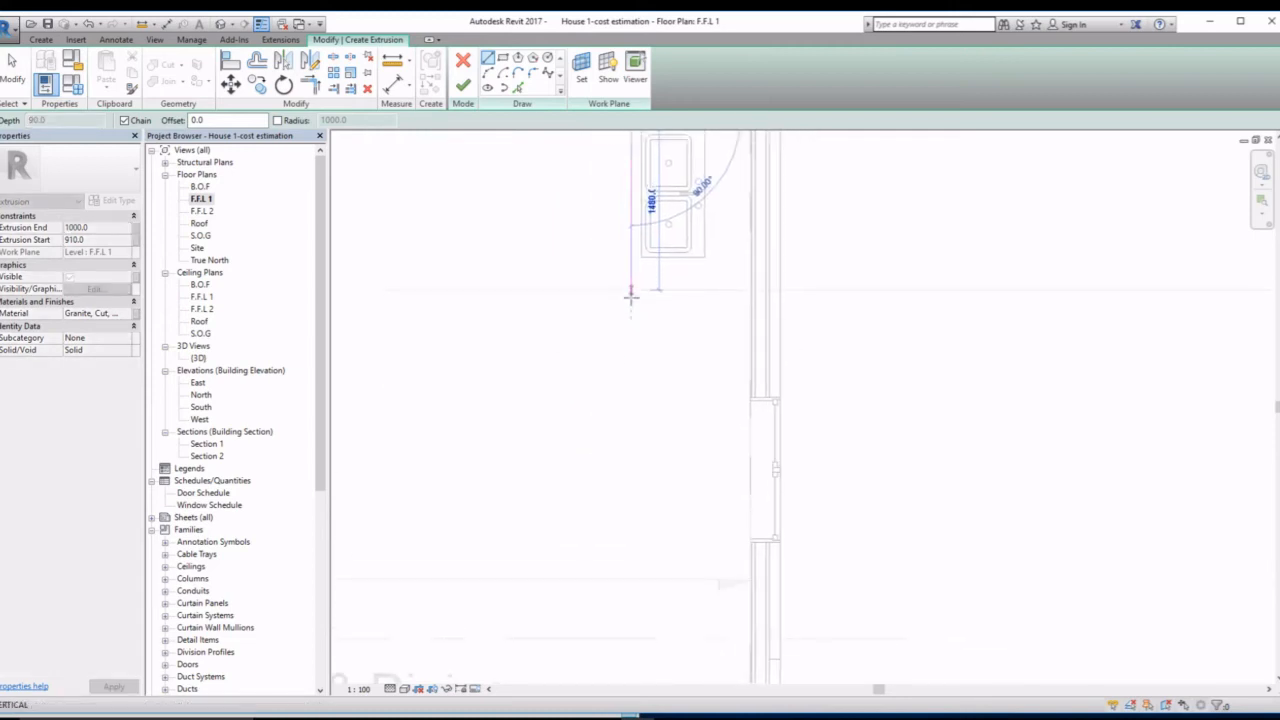
scroll(631, 296, "down", 2)
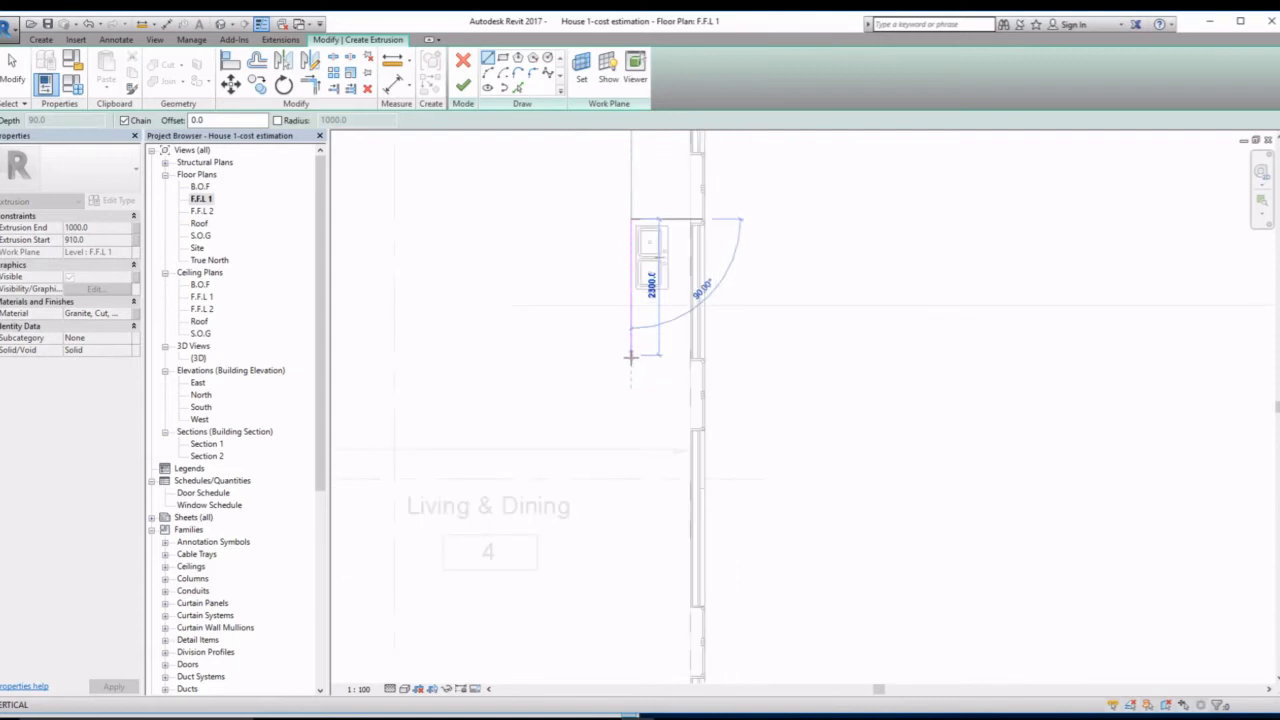
left_click(631, 355)
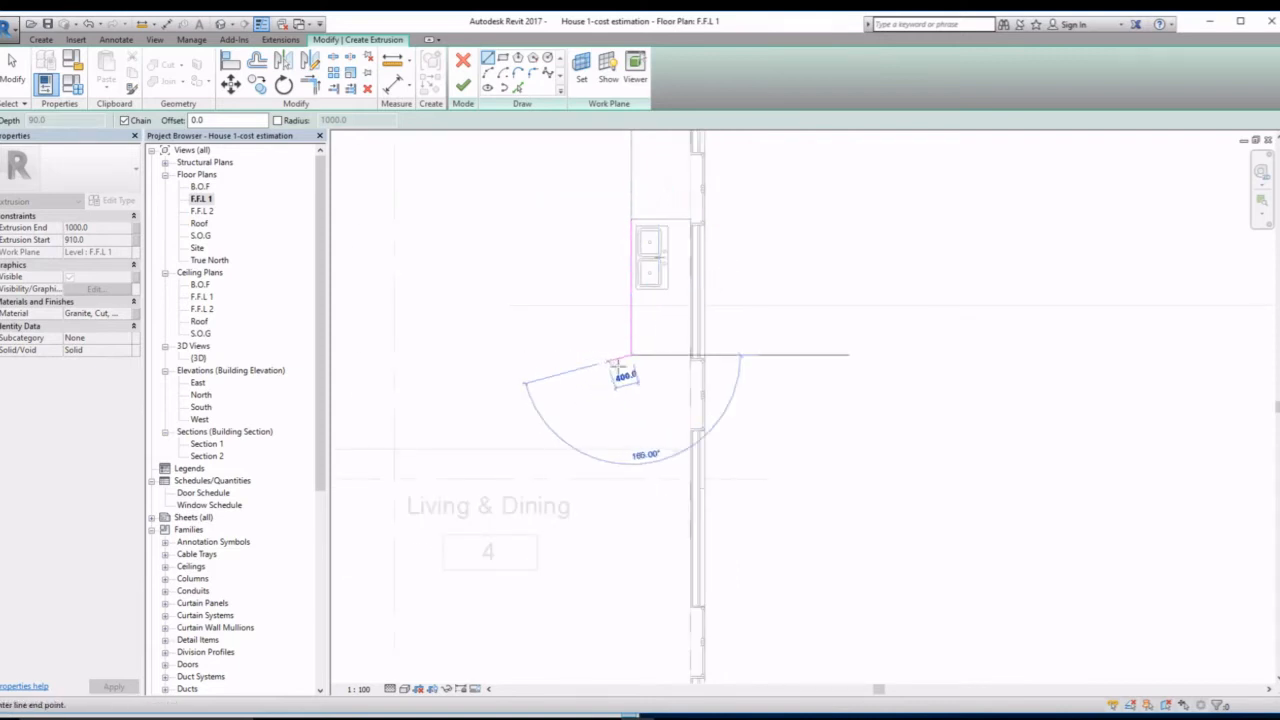
key("Escape")
key("Escape")
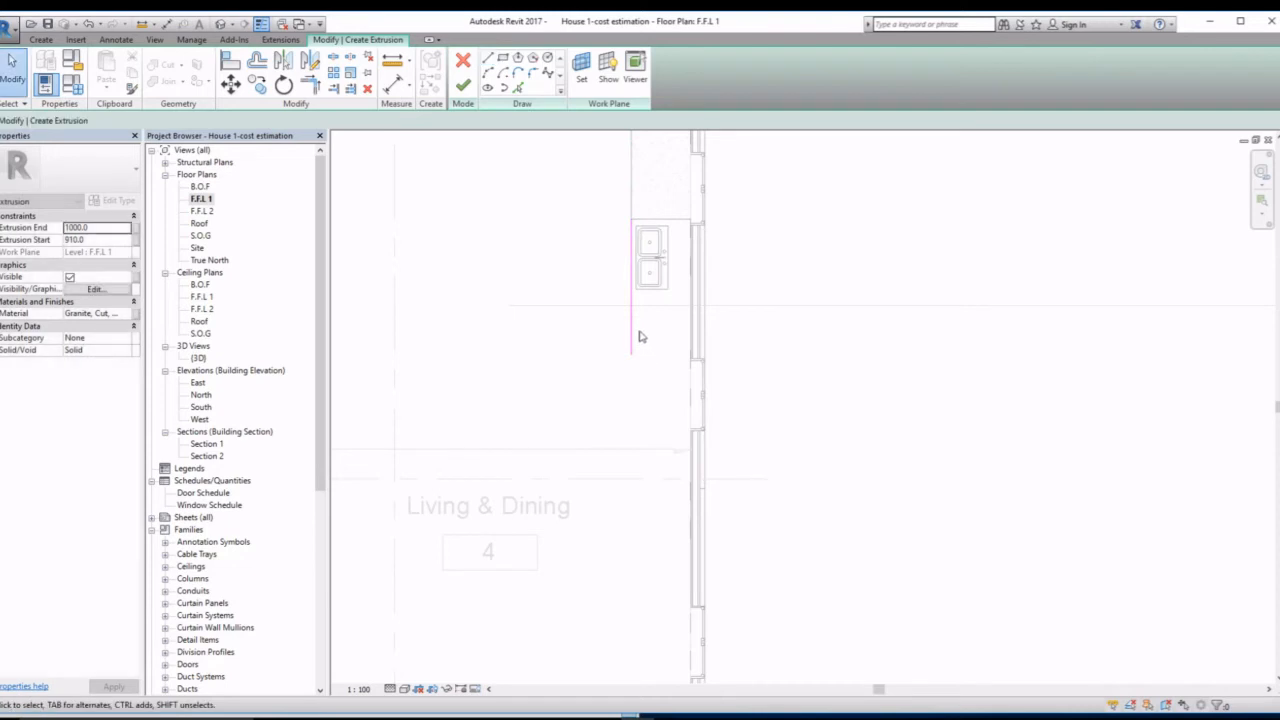
left_click(632, 336)
left_click_drag(632, 362, 631, 396)
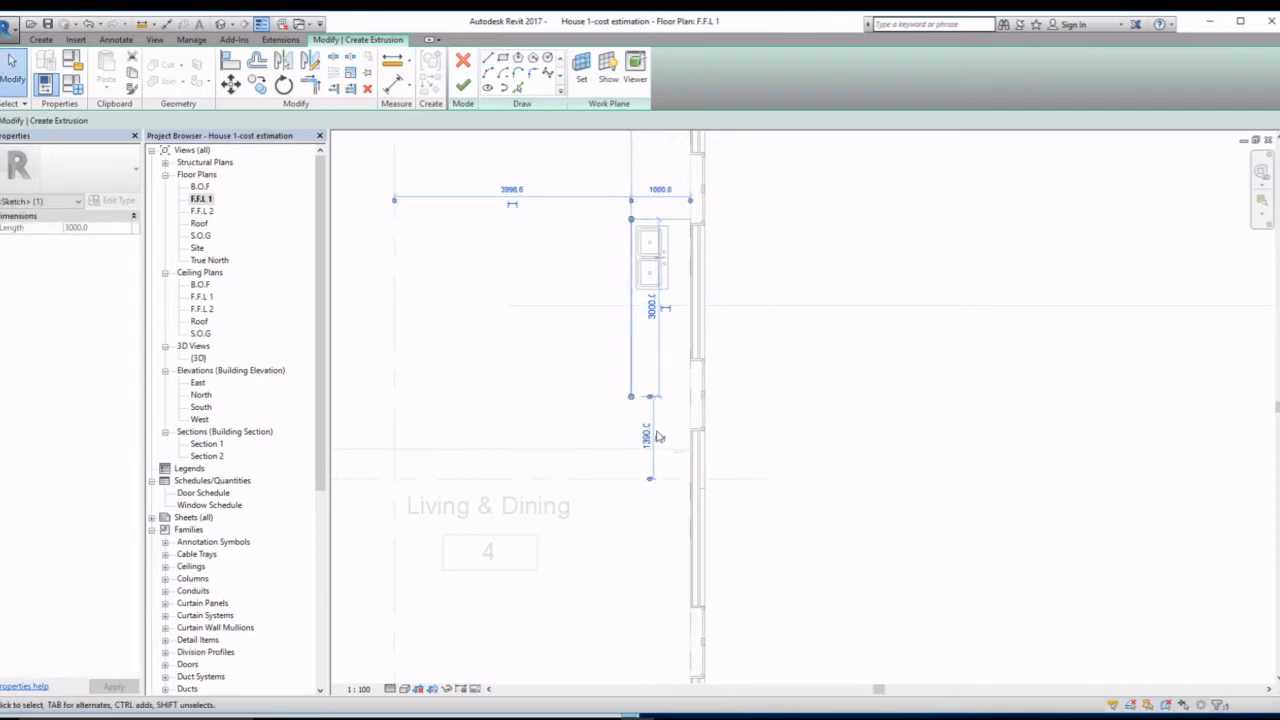
- Continue the outline with a short horizontal edge into the room, a vertical edge and a lower edge about 2240 mm long to the wall
left_click(487, 58)
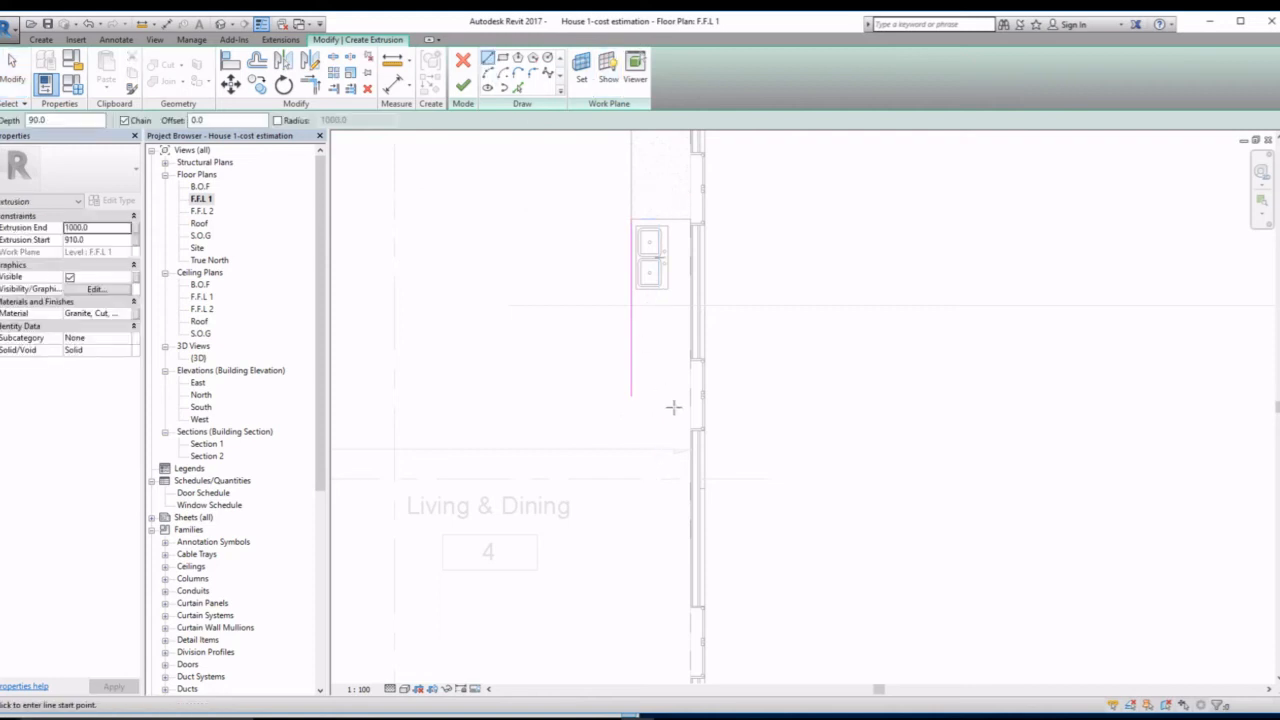
left_click(631, 396)
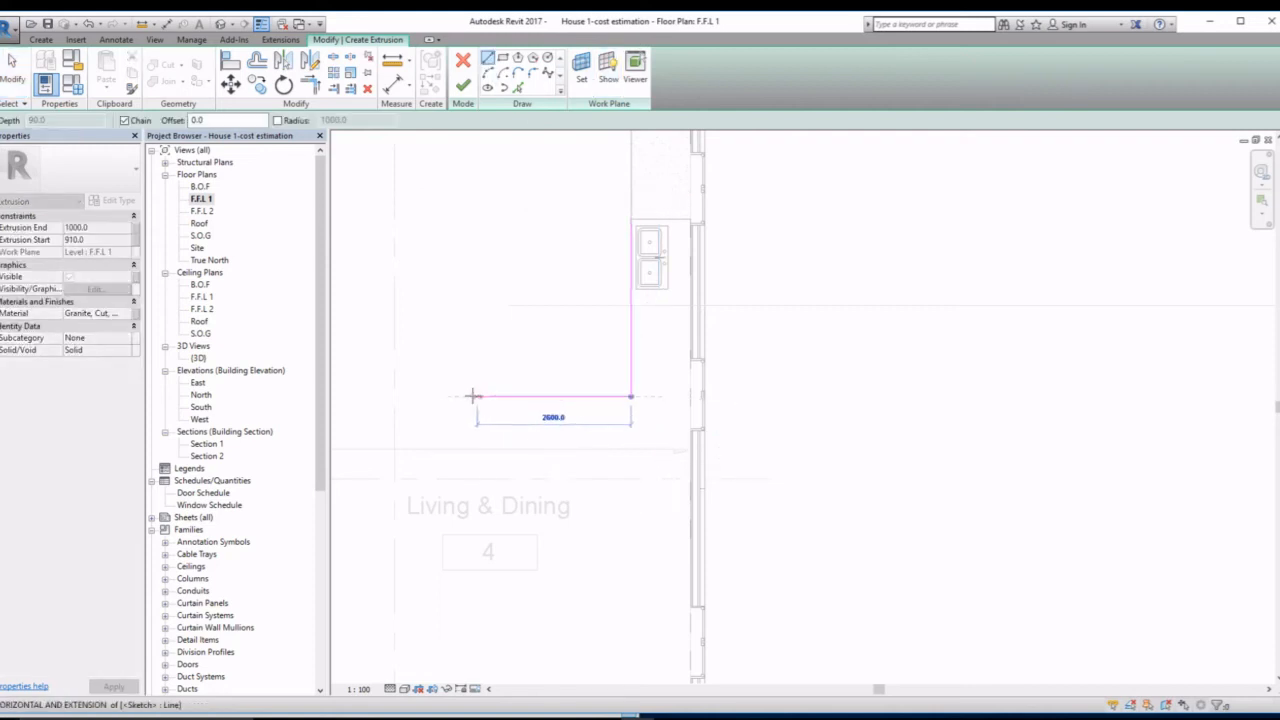
scroll(472, 396, "down", 2)
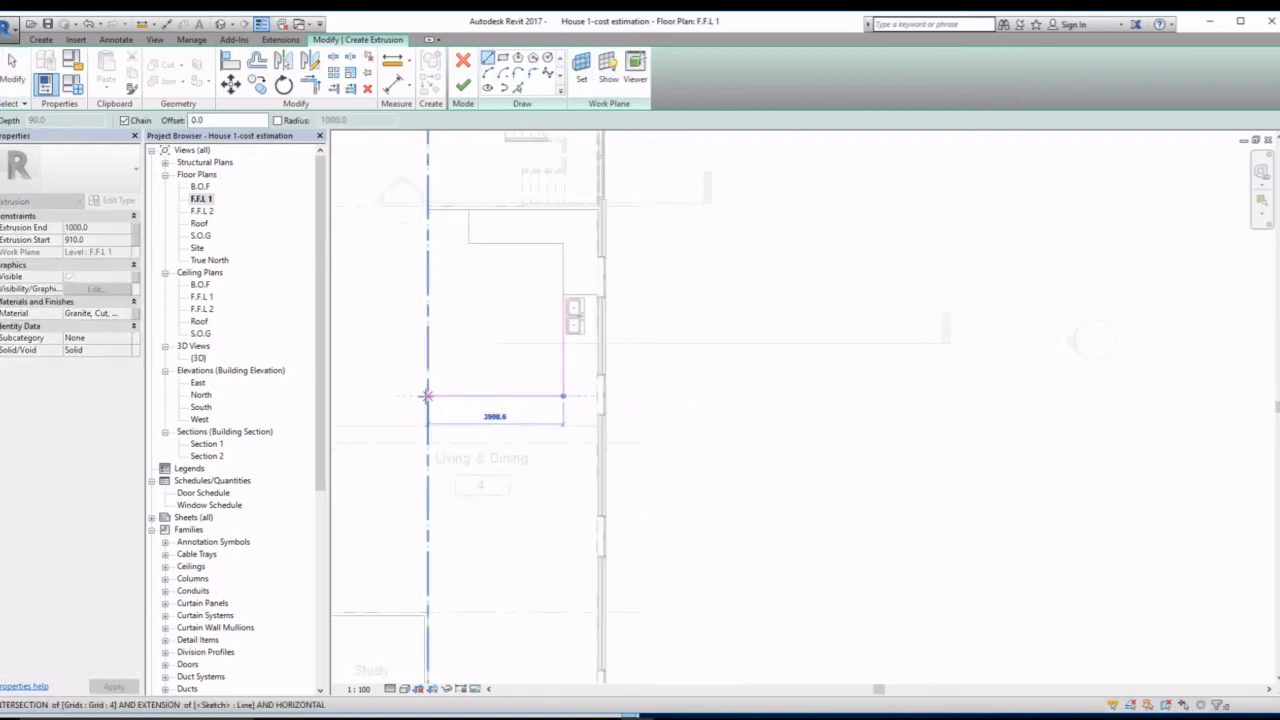
left_click(522, 396)
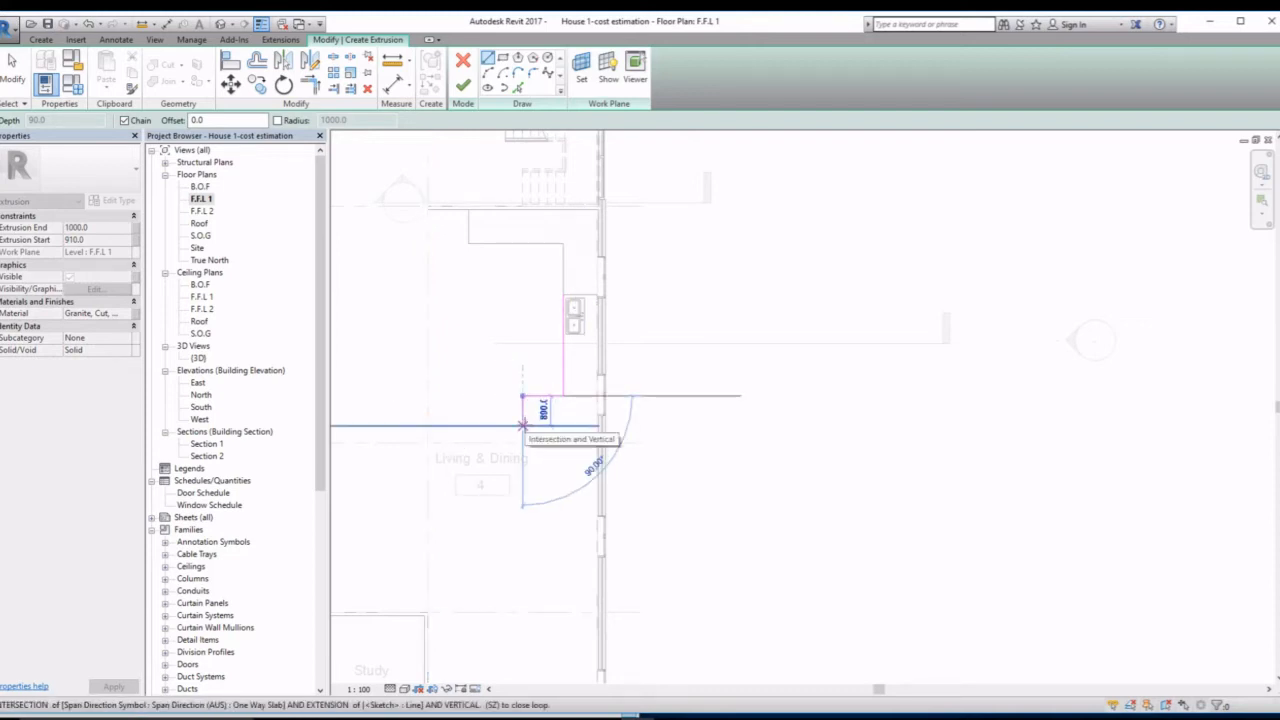
left_click(522, 425)
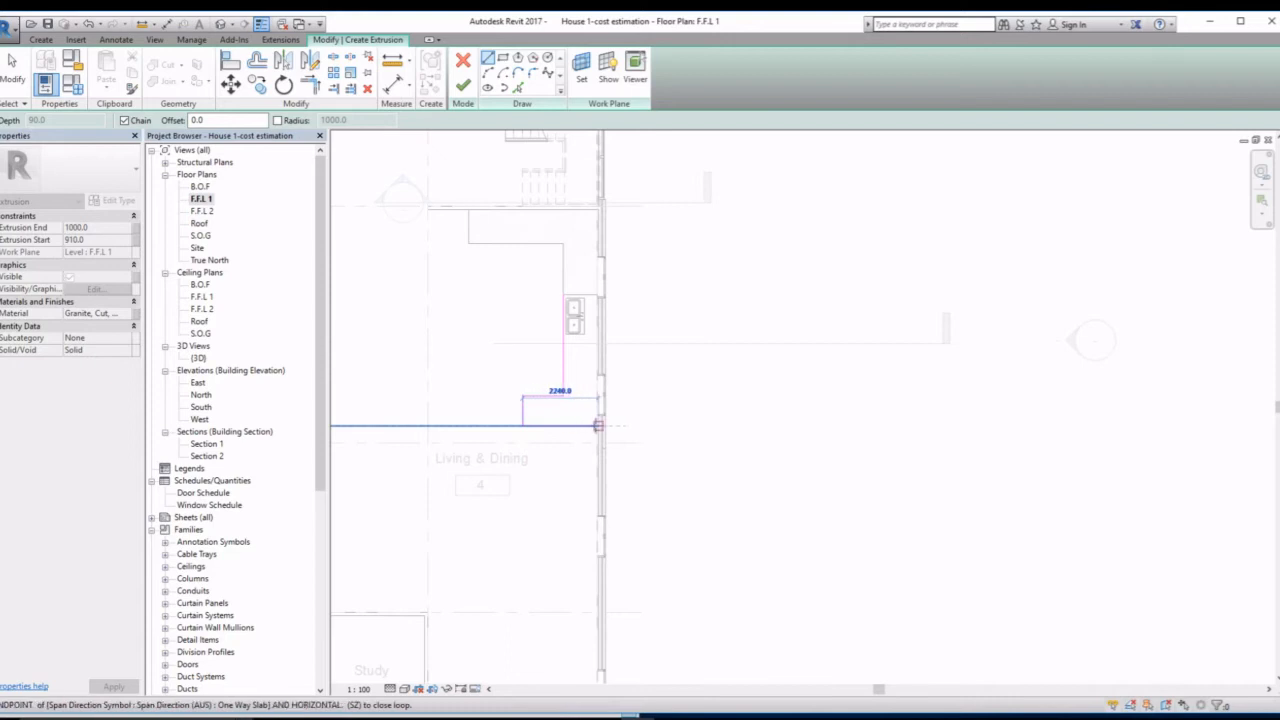
left_click(598, 425)
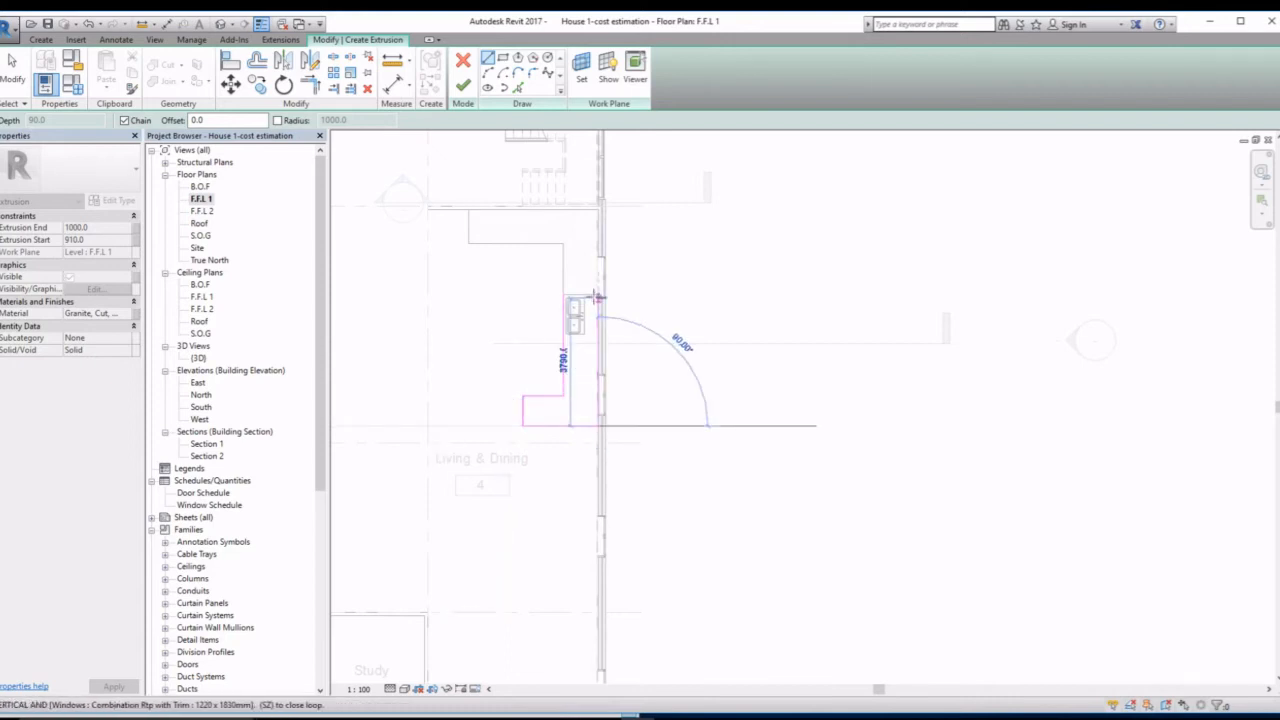
- Shorten the outline's lower edge to 2210 mm so that it ends at the wall's inner face
scroll(597, 292, "up", 4)
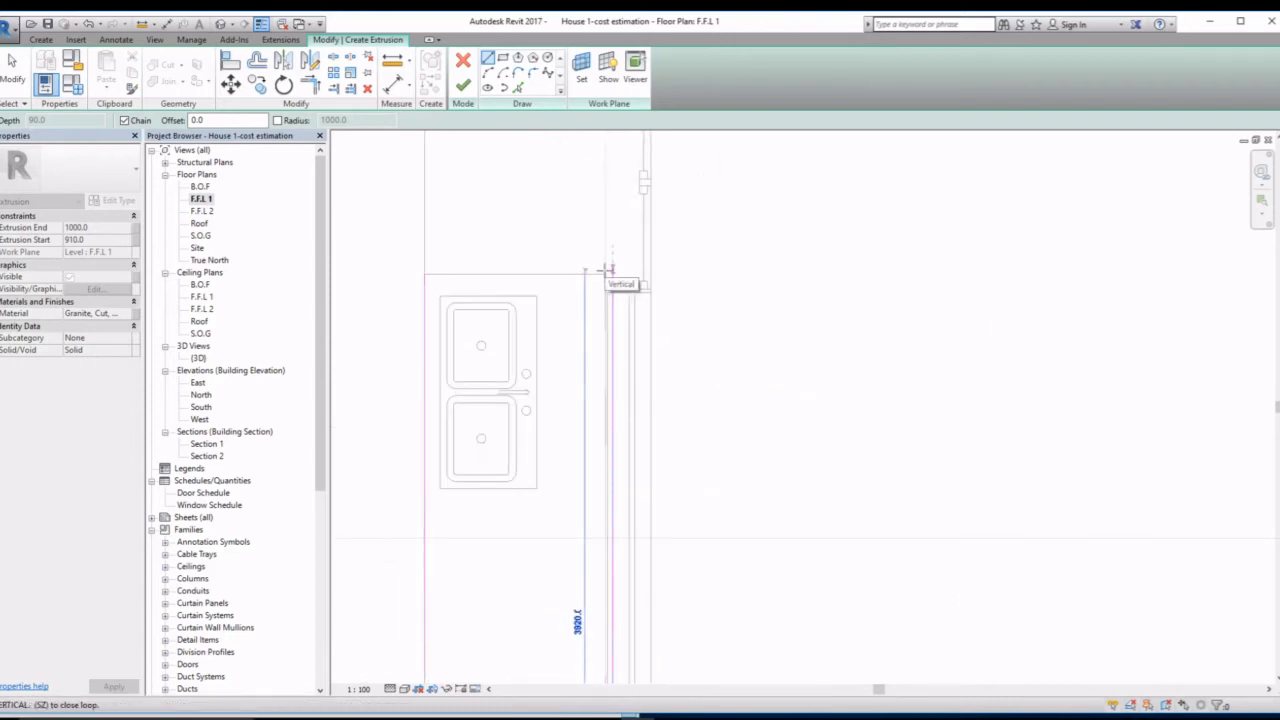
scroll(601, 292, "down", 3)
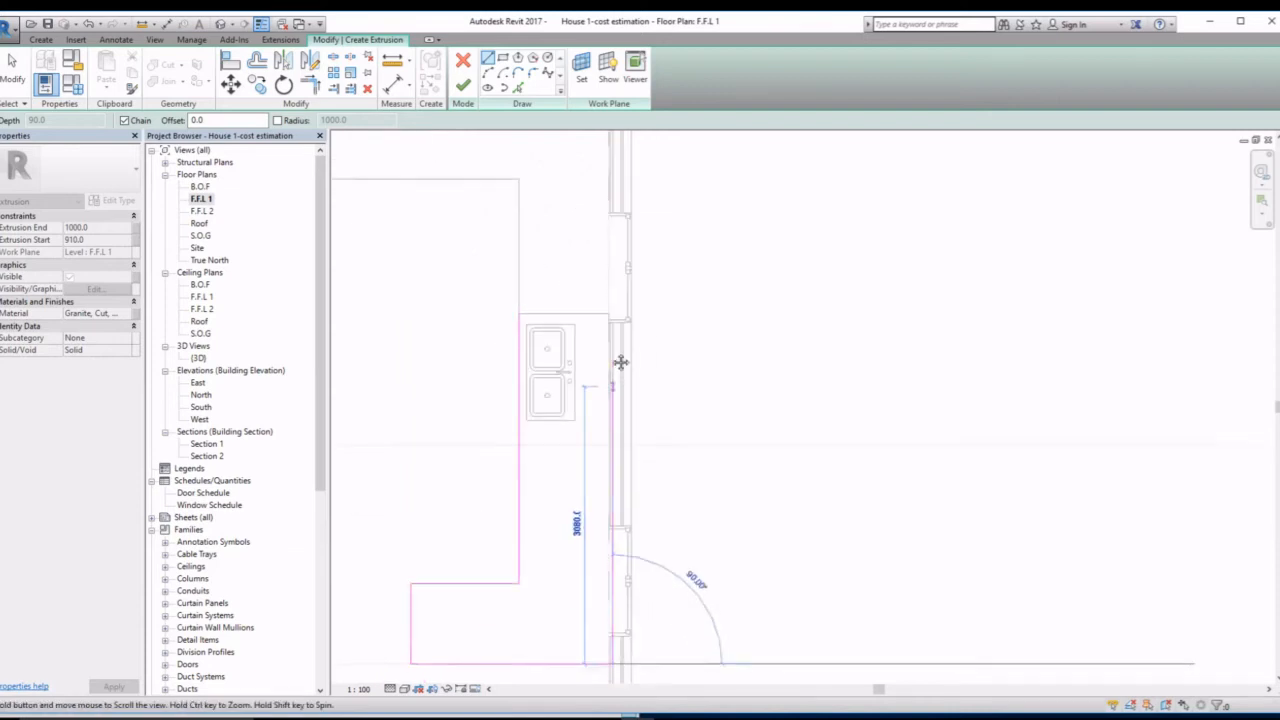
scroll(603, 556, "up", 4)
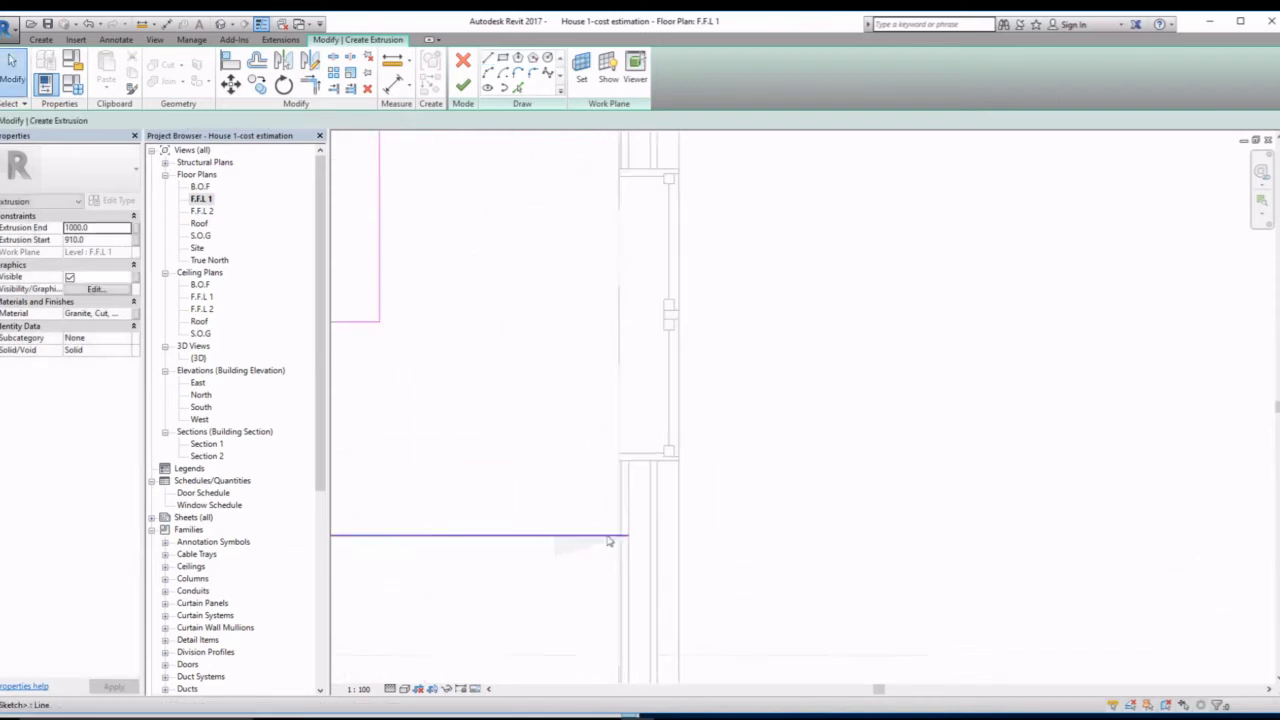
left_click(610, 536)
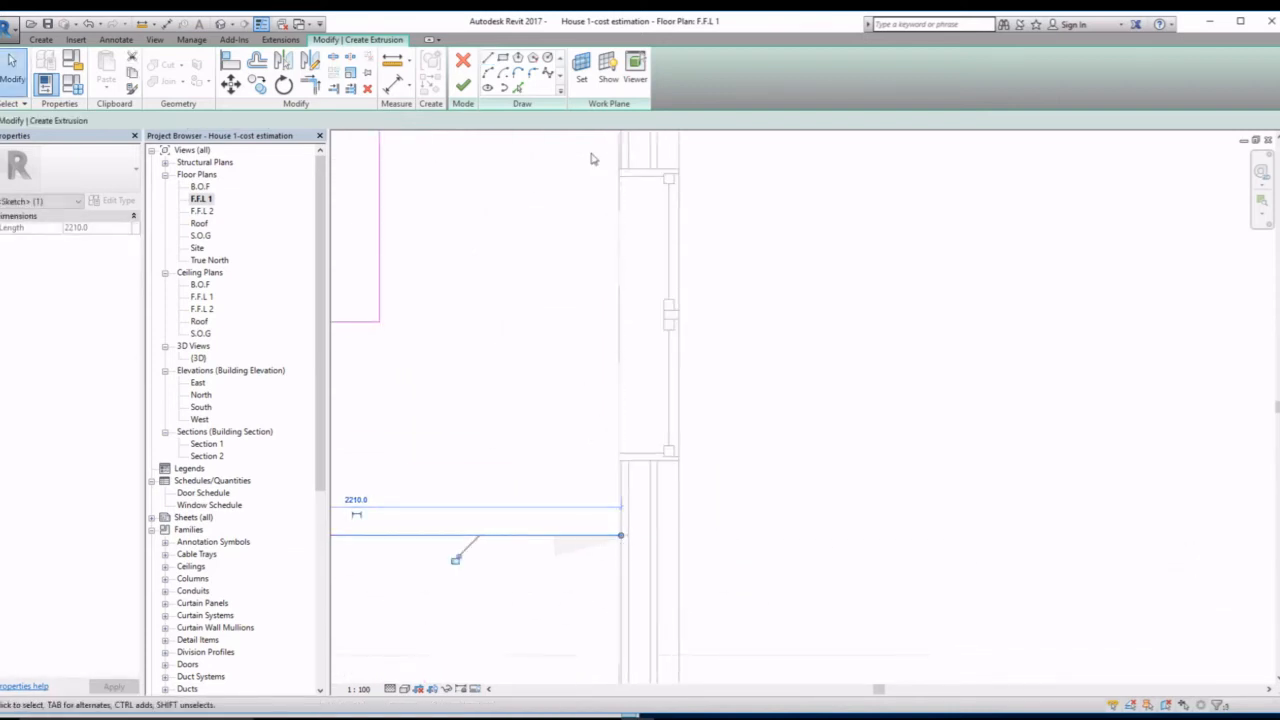
left_click(488, 58)
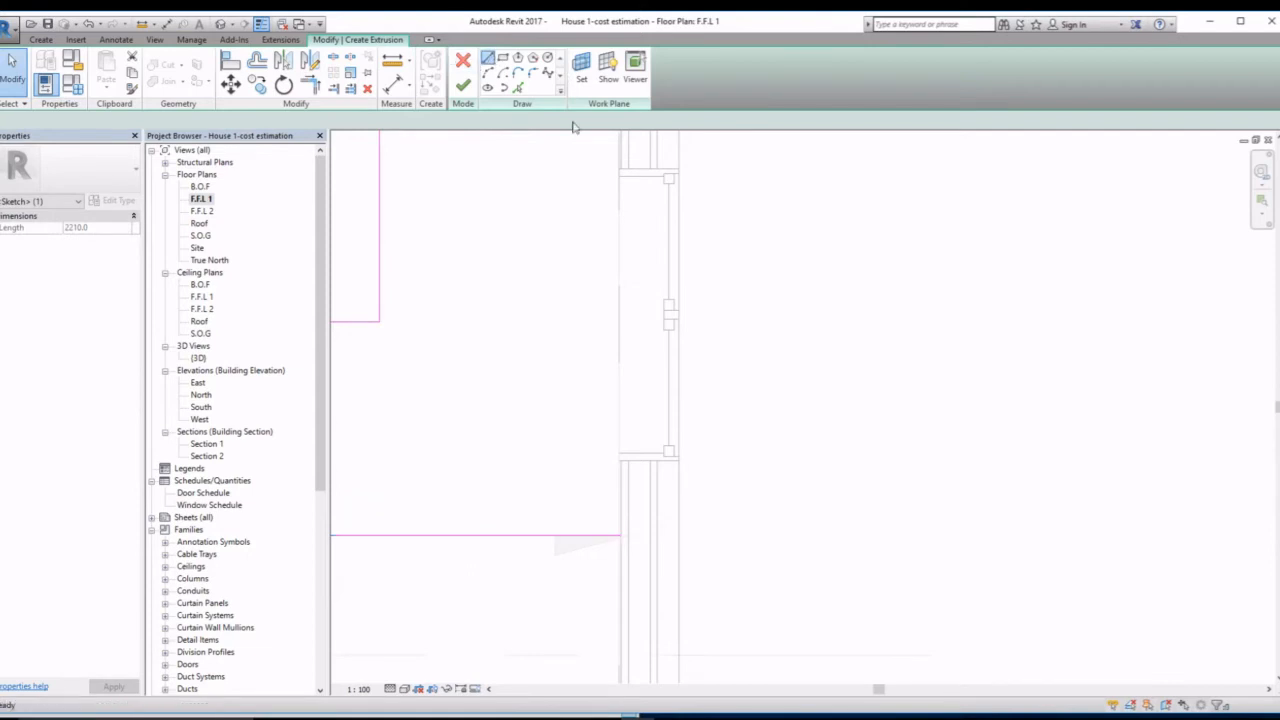
left_click(621, 536)
scroll(615, 500, "down", 3)
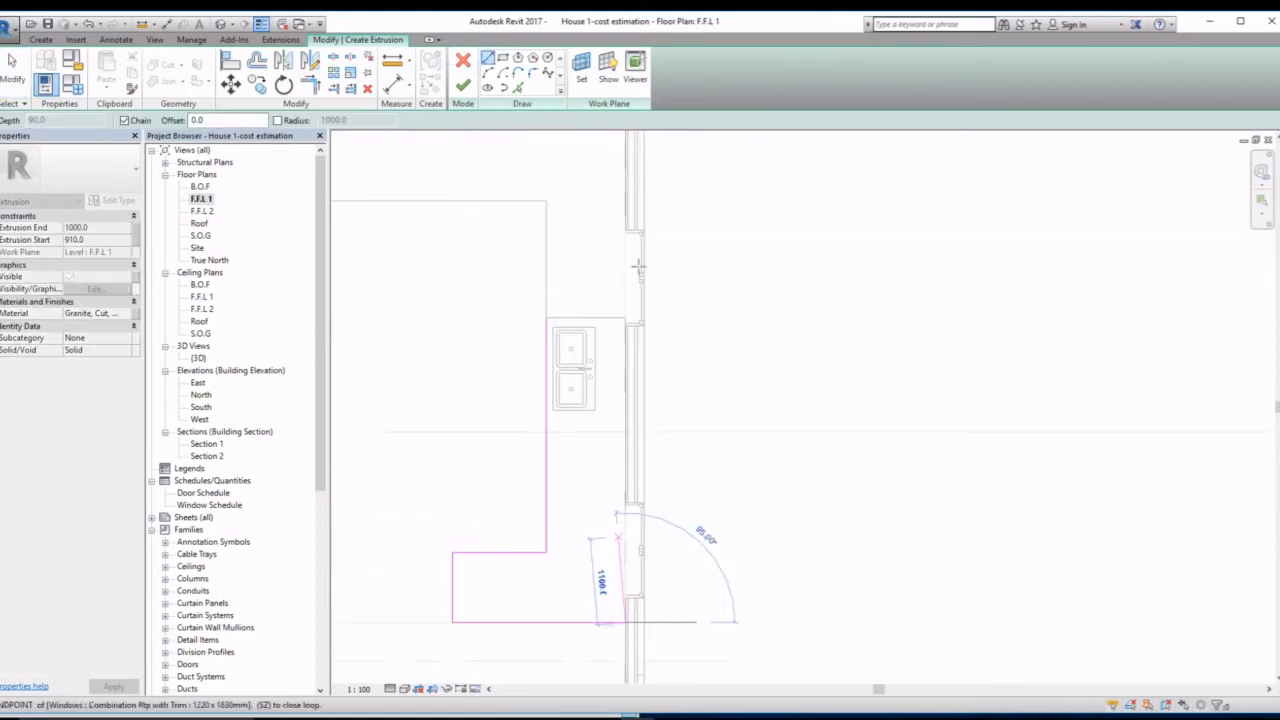
middle_click_drag(624, 318, 632, 372)
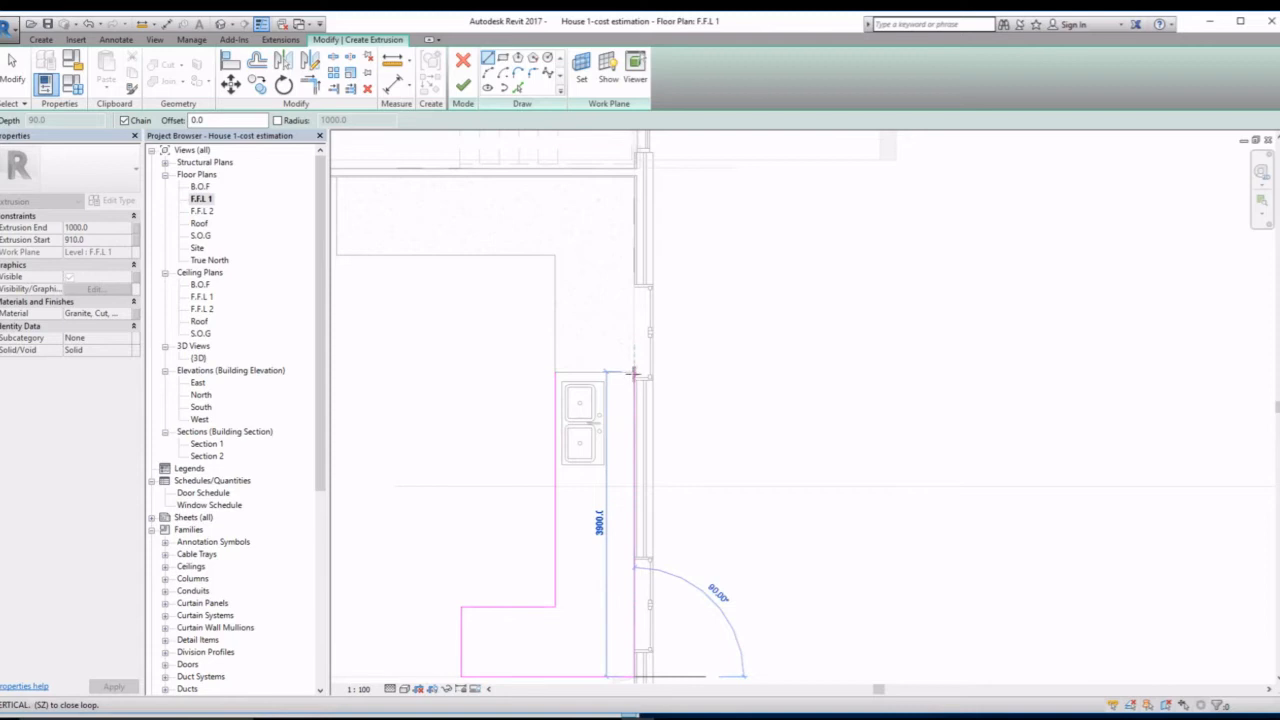
scroll(633, 371, "up", 4)
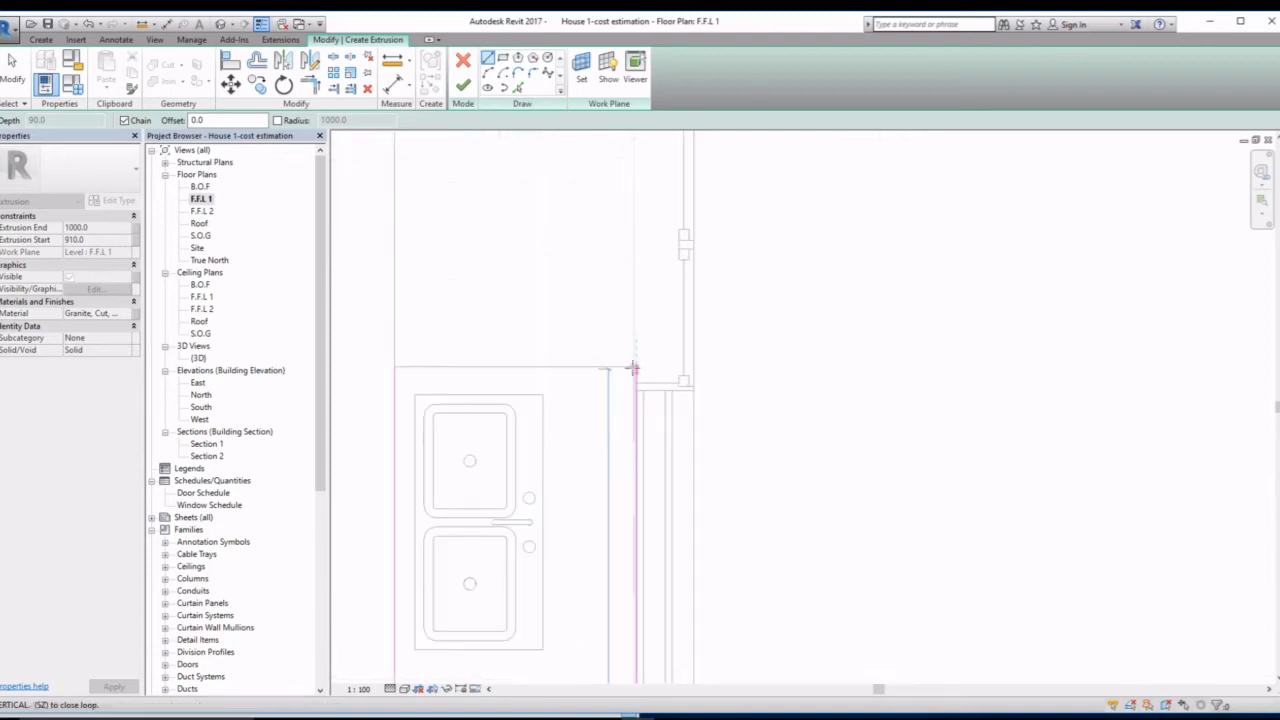
scroll(627, 367, "down", 2)
middle_click_drag(622, 376, 624, 138)
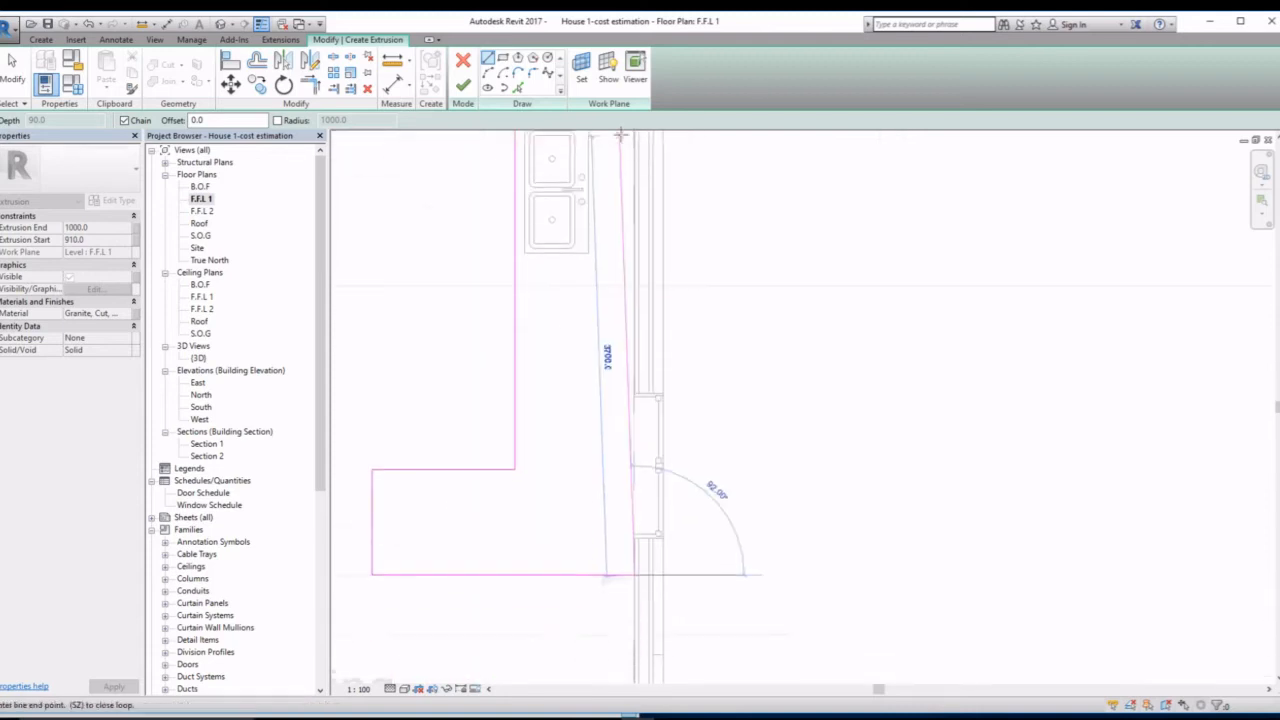
key("Escape")
scroll(634, 574, "up", 6)
key("Escape")
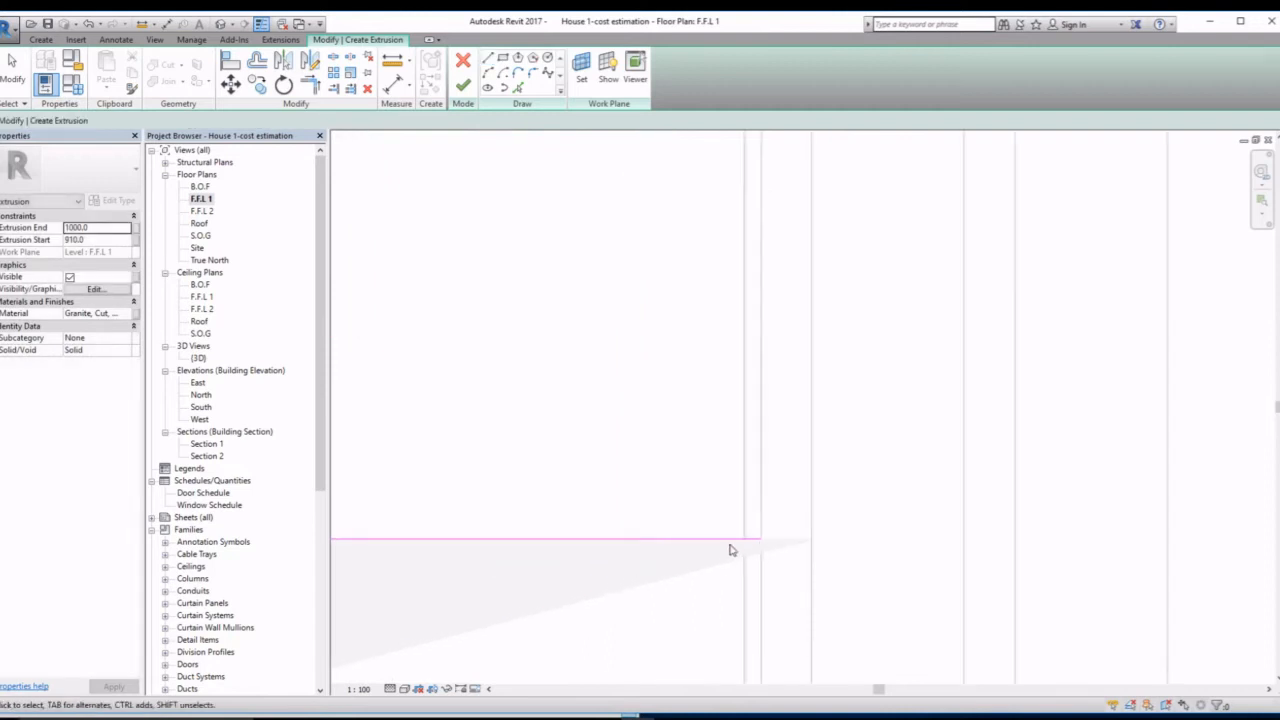
- Shorten the outline's lower edge to 2200 mm by moving its wall-side endpoint onto the wall's inner face
left_click(730, 540)
scroll(726, 563, "down", 5)
middle_click_drag(740, 542, 787, 427)
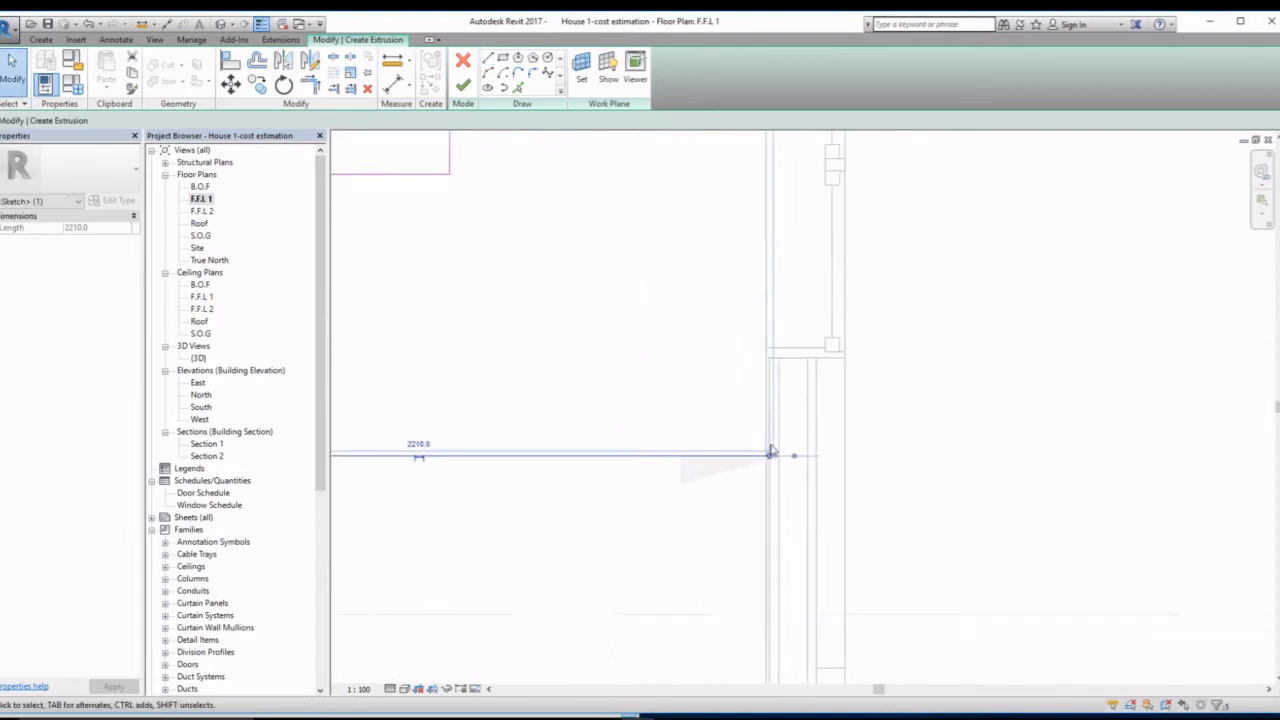
scroll(771, 452, "up", 3)
left_click_drag(762, 462, 755, 461)
scroll(685, 443, "down", 2)
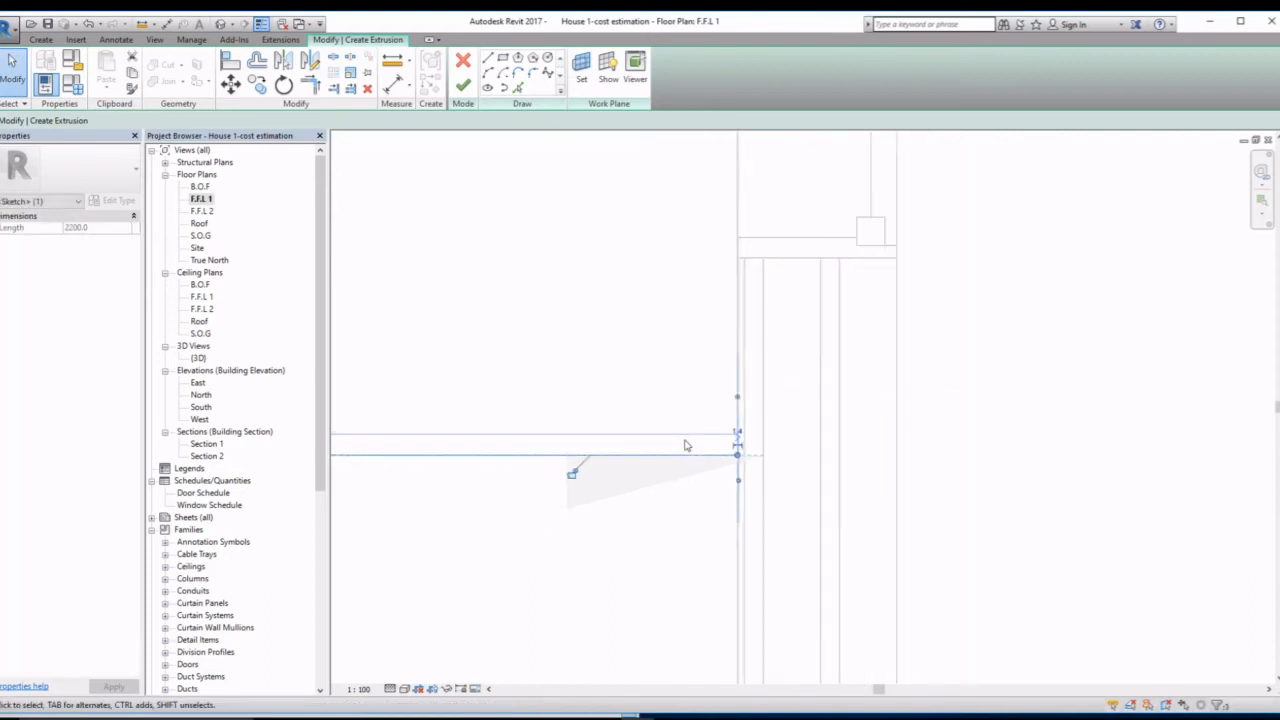
left_click(686, 499)
- Draw the outline's wall-side vertical edge, about 3890 mm long, from the lower edge's end to the existing benchtop's corner
scroll(708, 482, "up", 5)
scroll(715, 483, "up", 2)
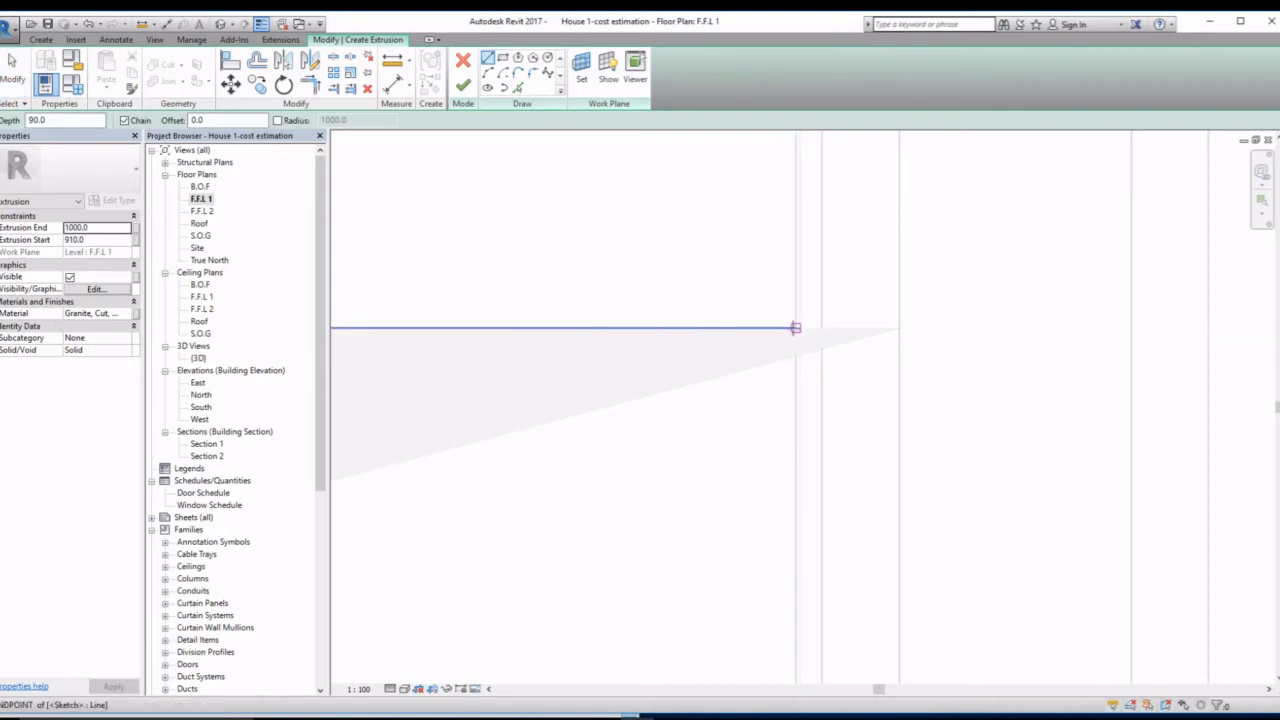
left_click(795, 327)
scroll(766, 320, "down", 4)
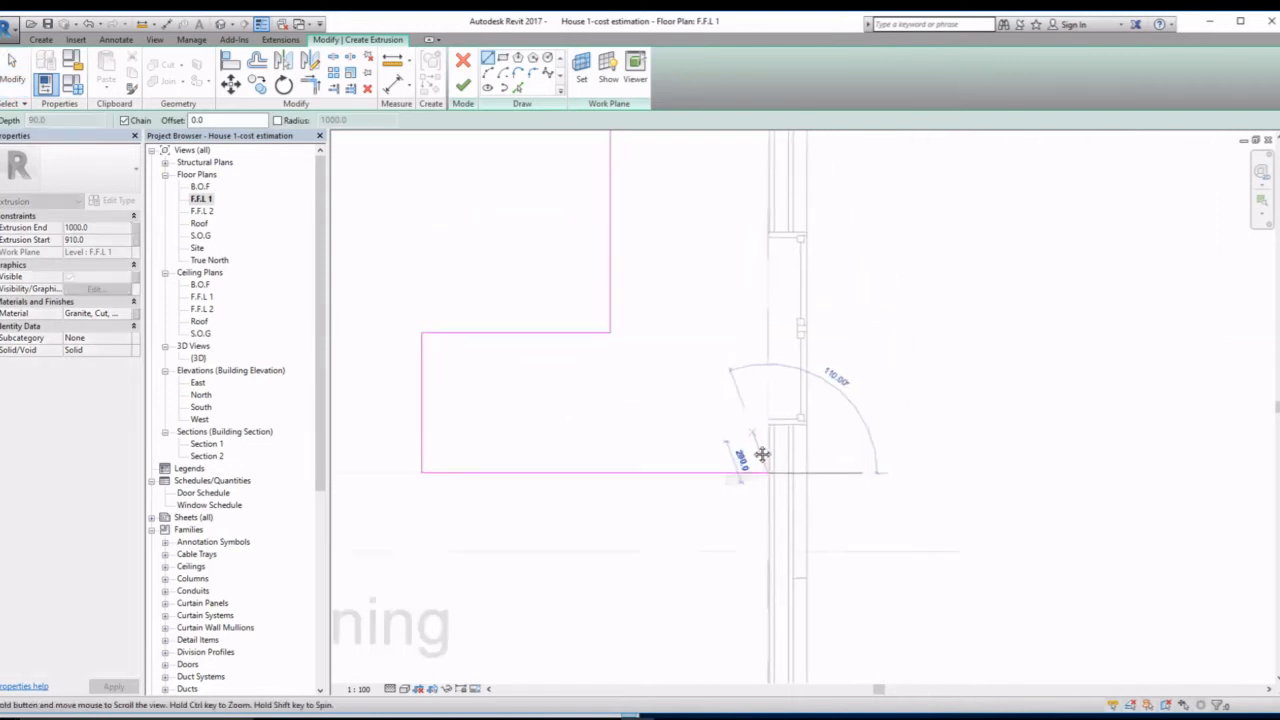
scroll(727, 252, "up", 7)
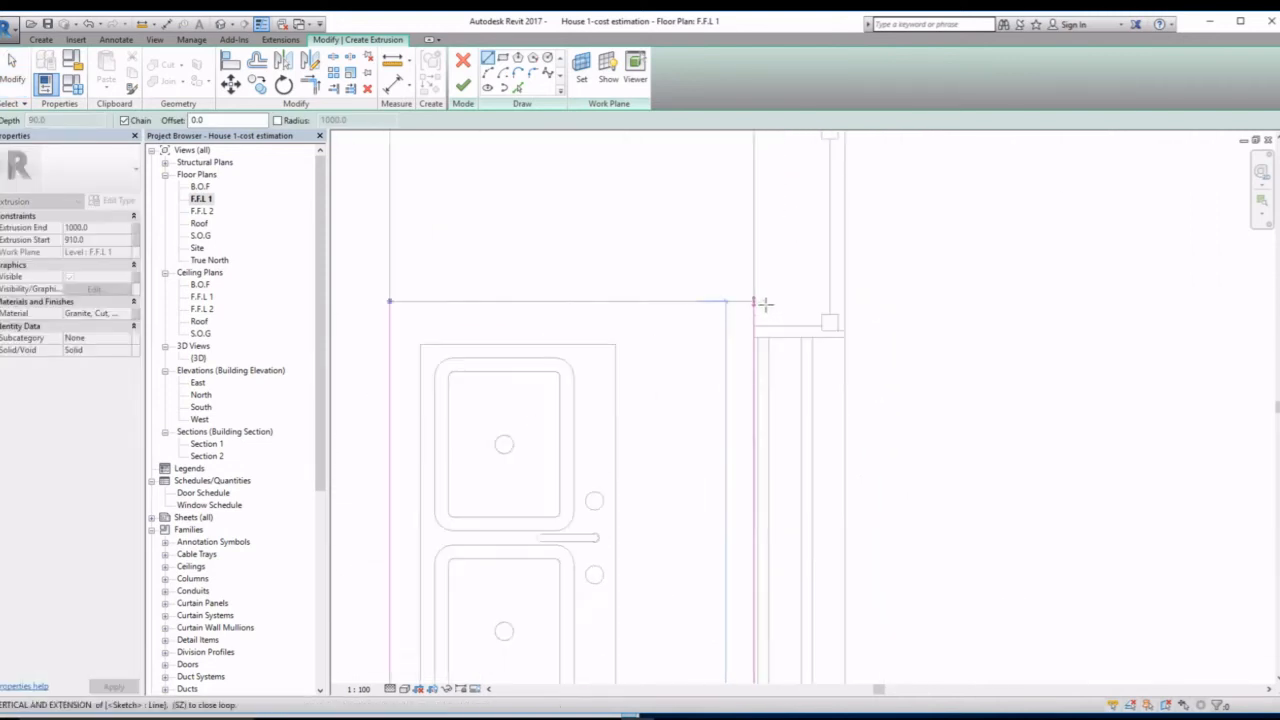
scroll(753, 301, "up", 5)
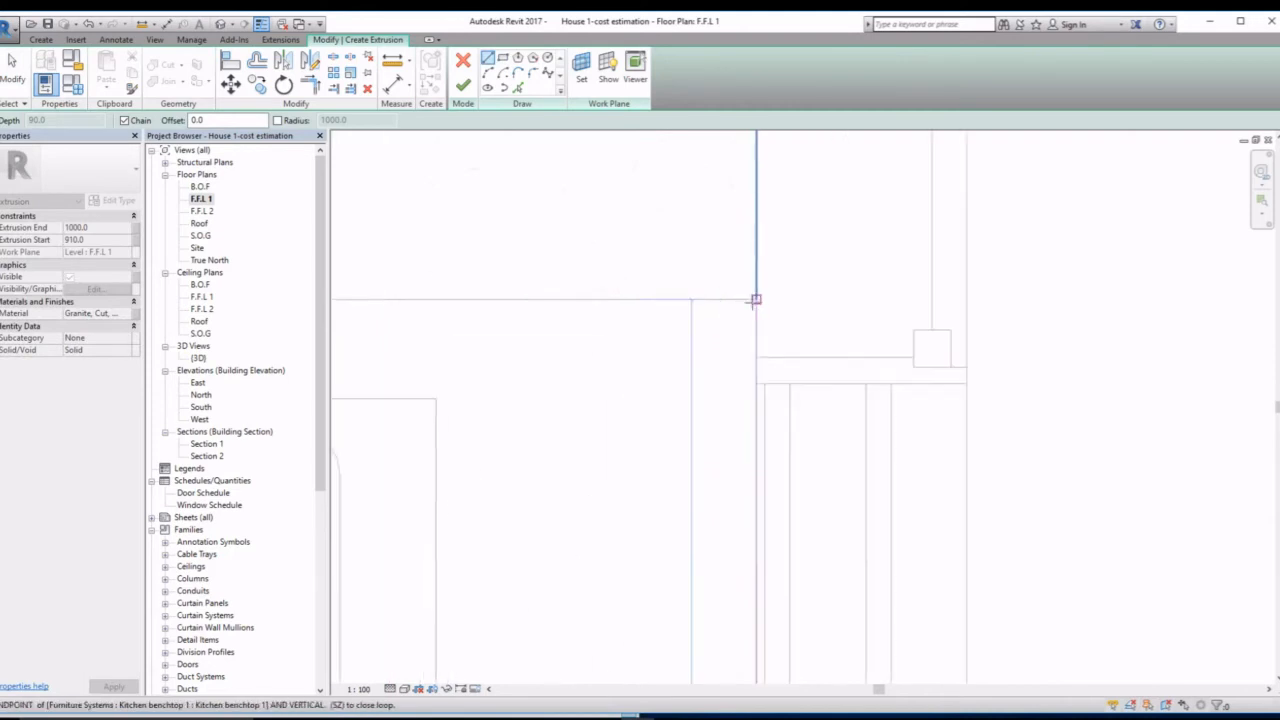
left_click(768, 288)
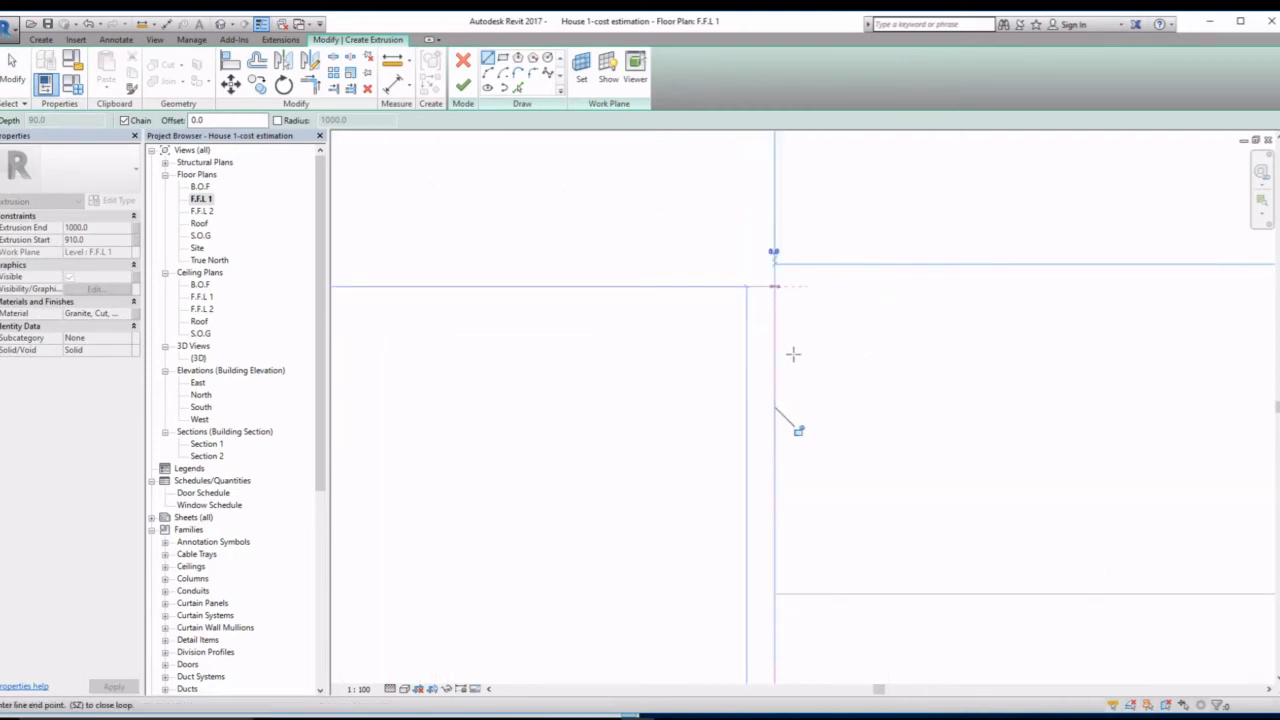
scroll(735, 420, "down", 5)
key("Escape")
scroll(658, 476, "down", 2)
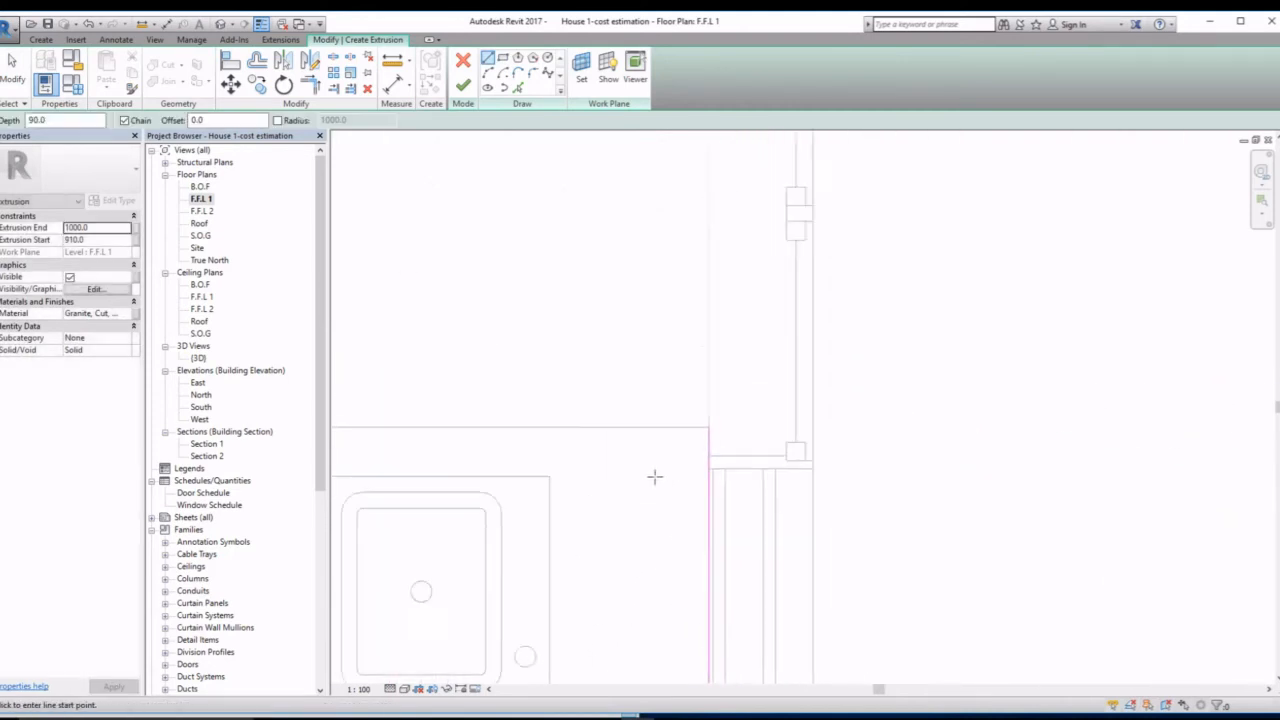
middle_click_drag(656, 476, 837, 431)
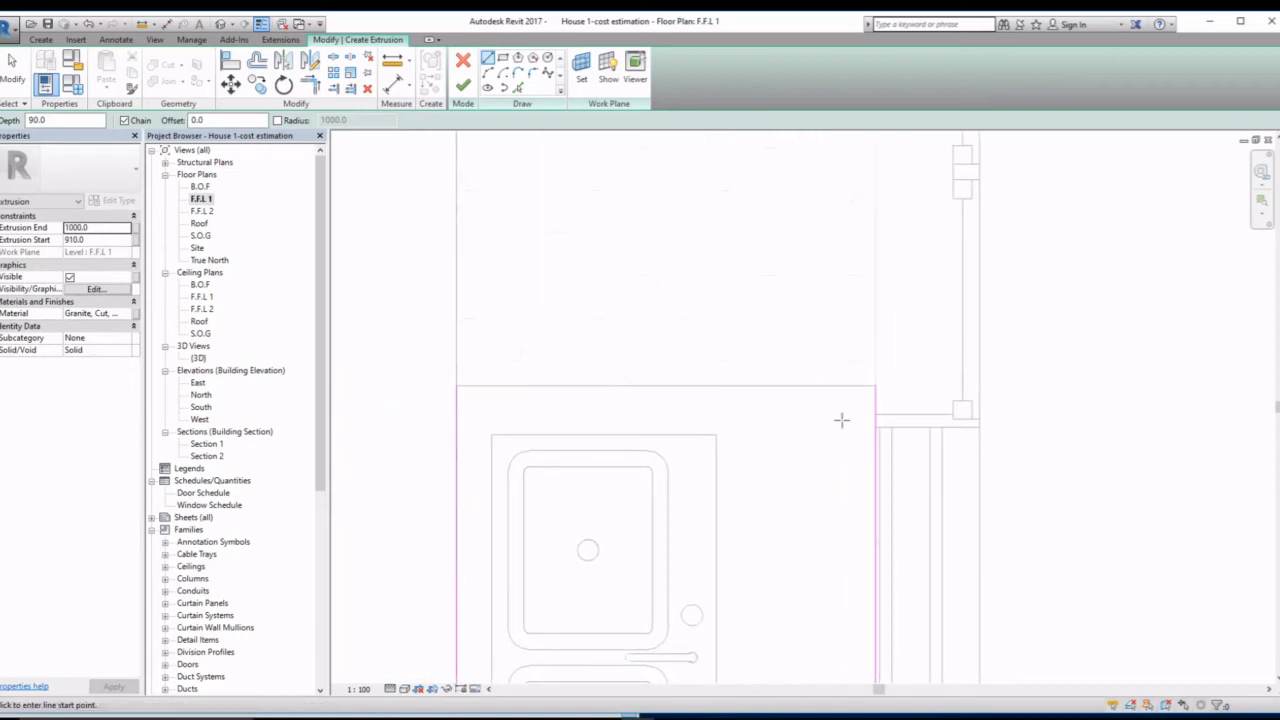
left_click(876, 387)
key("Escape")
key("Escape")
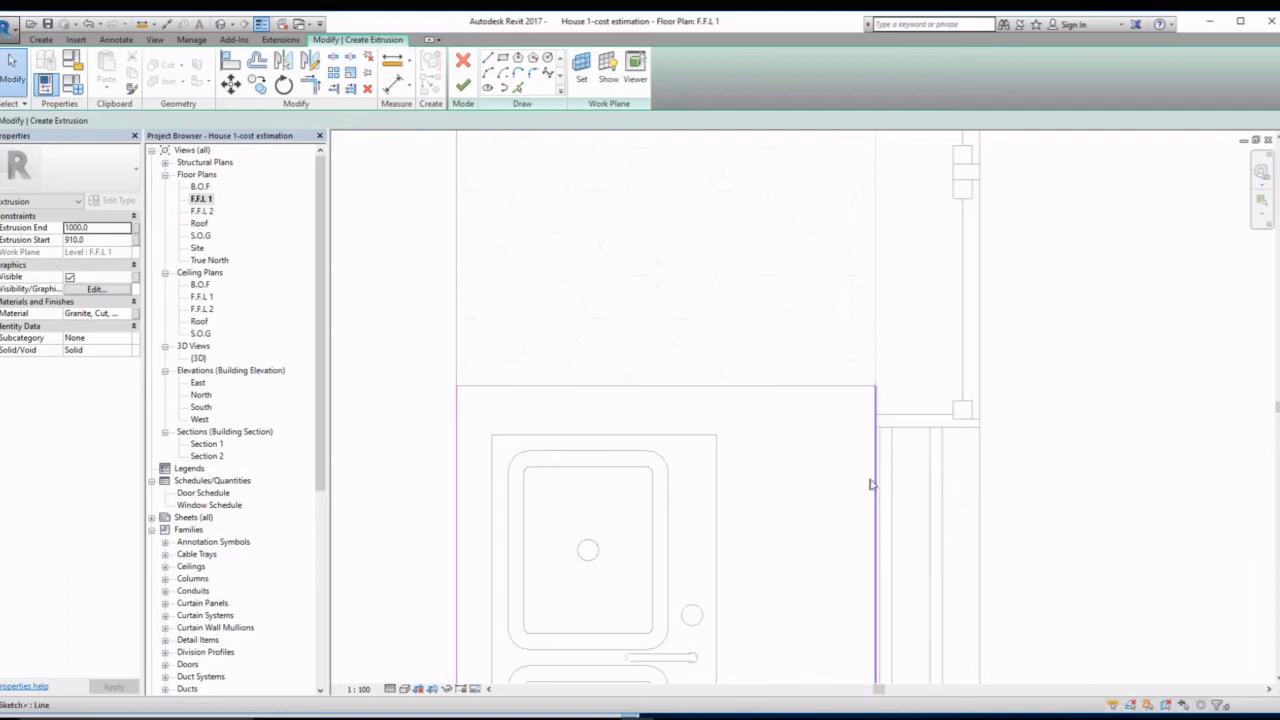
left_click(877, 406)
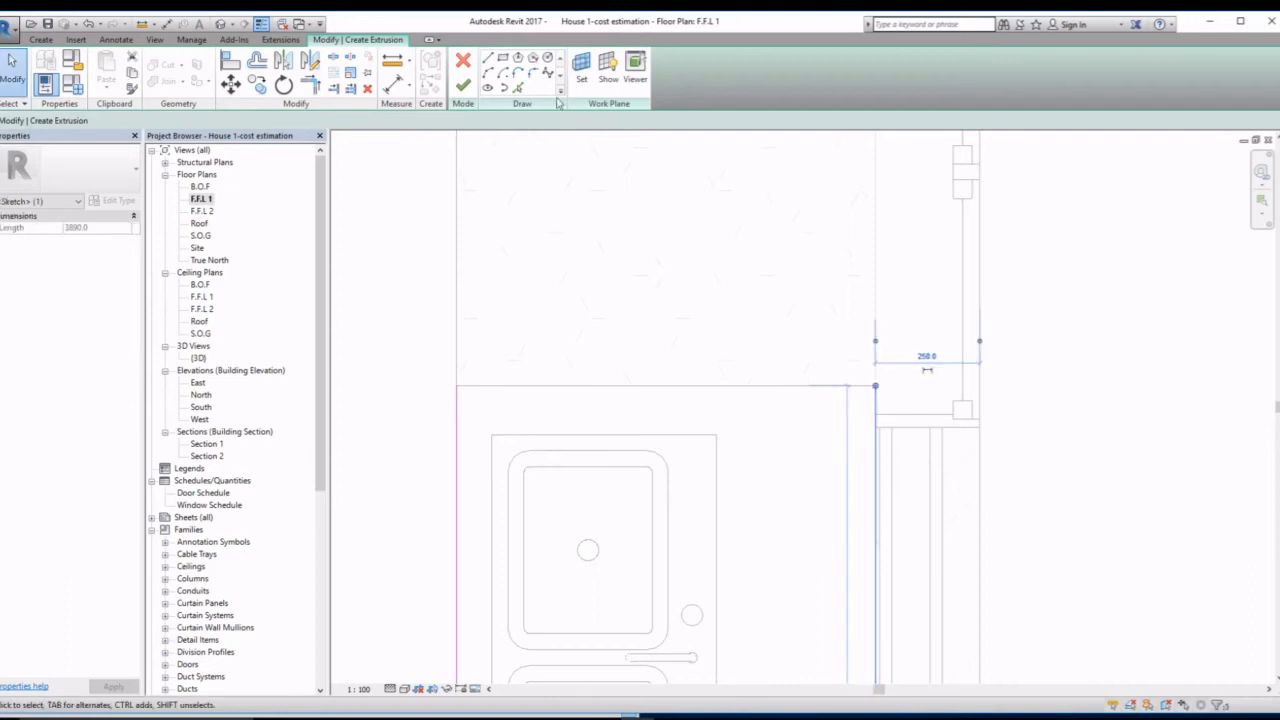
- Close the outline with a horizontal line along the existing benchtop's end, joining the inner edge to the wall-side edge
left_click(489, 59)
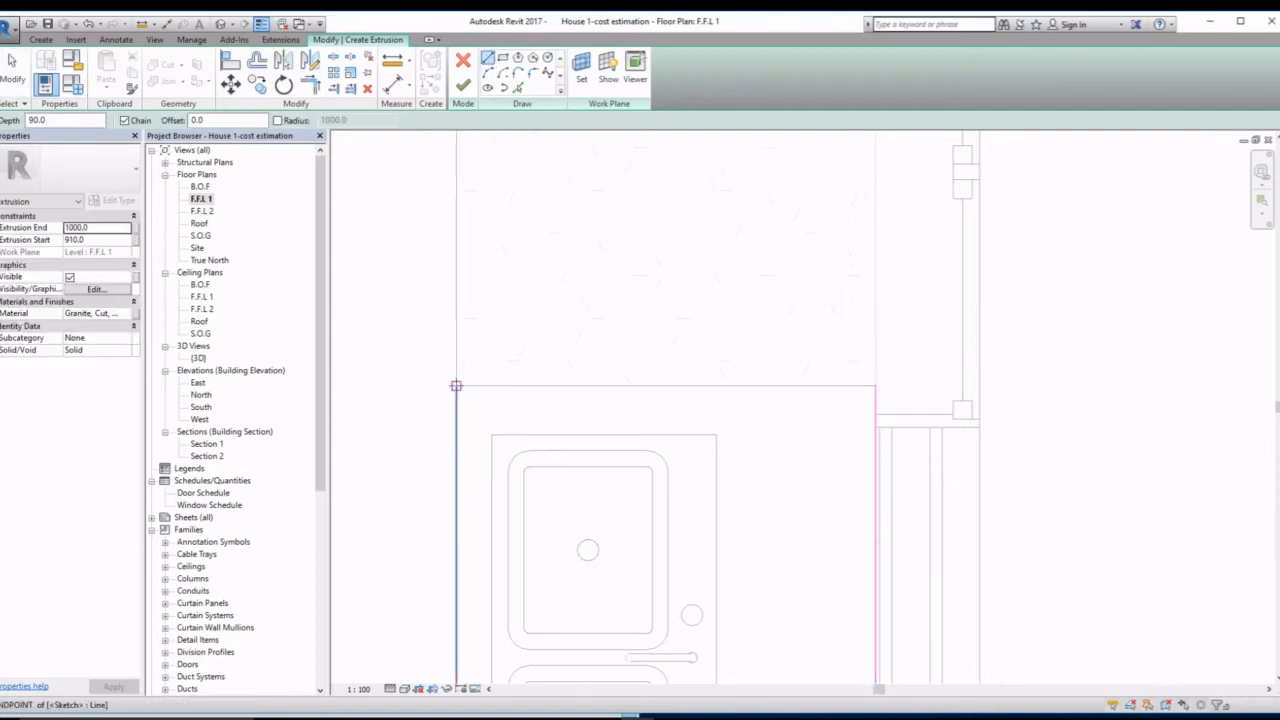
left_click(456, 385)
left_click(875, 385)
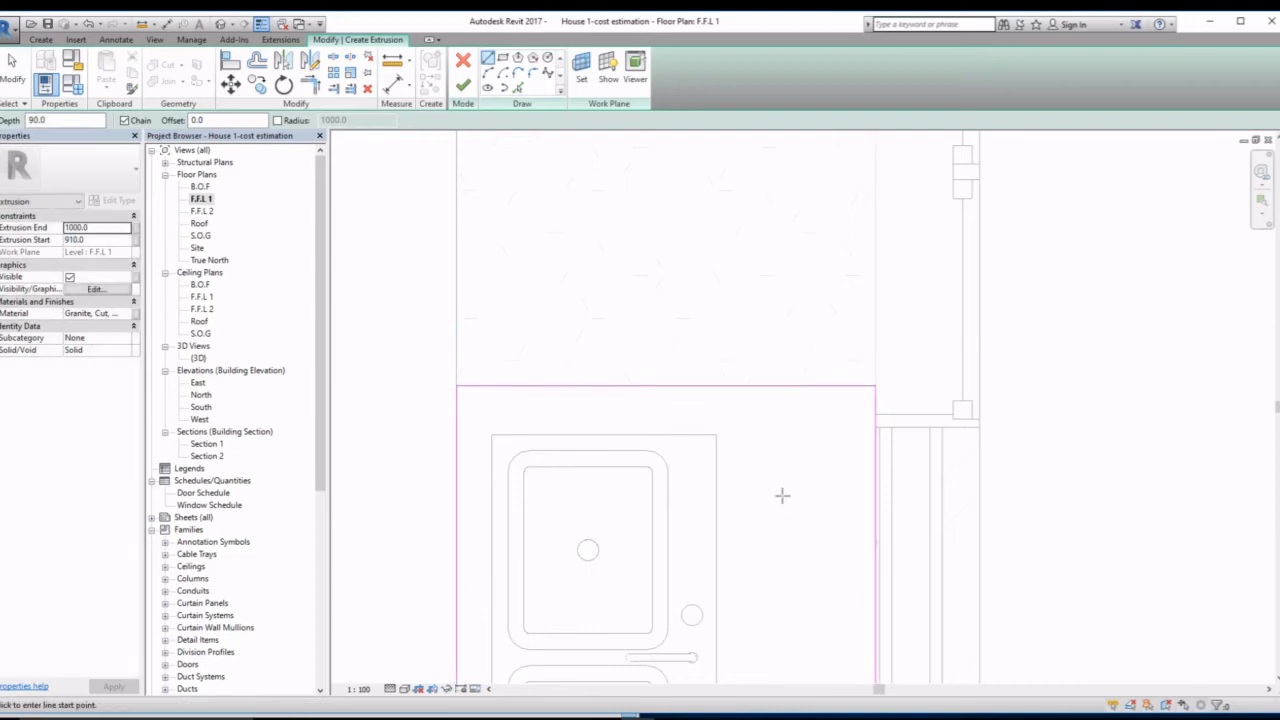
key("Escape")
key("Escape")
- Add the double sink's four outer edges to the sketch with Pick Lines as an opening, and finish the extrusion
scroll(782, 495, "down", 3)
middle_click_drag(791, 506, 808, 300)
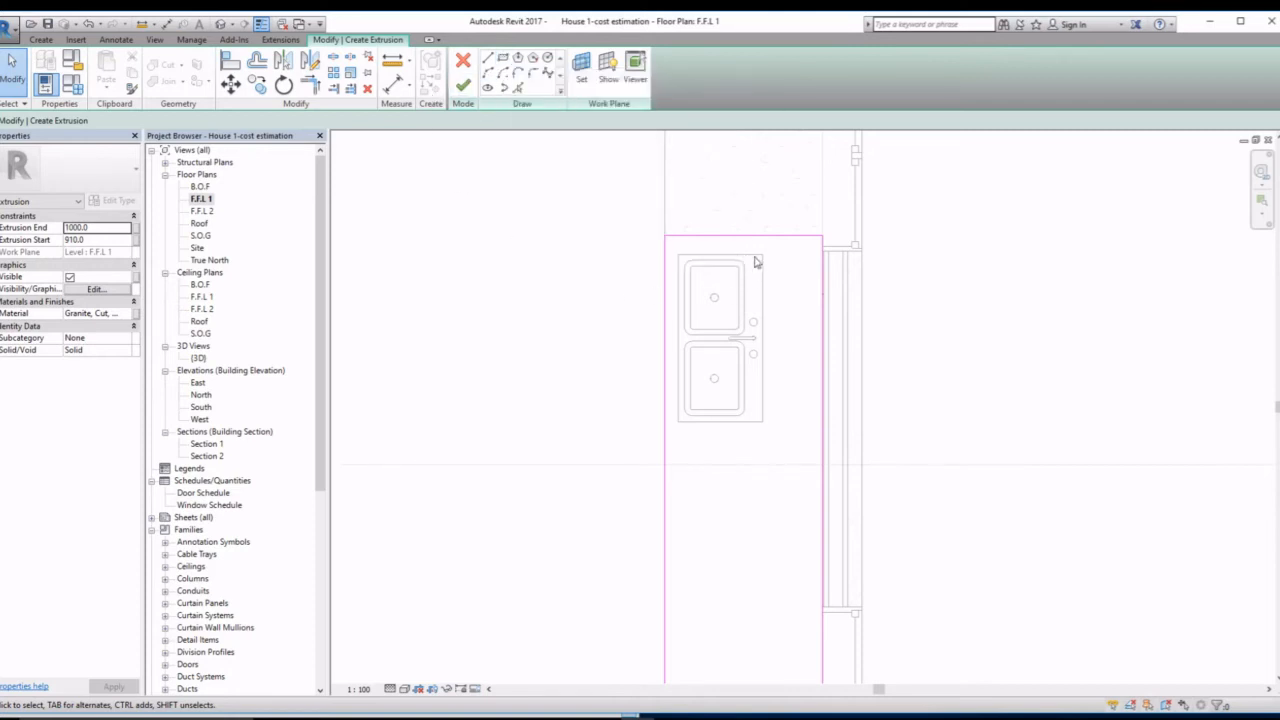
left_click(518, 88)
left_click(690, 254)
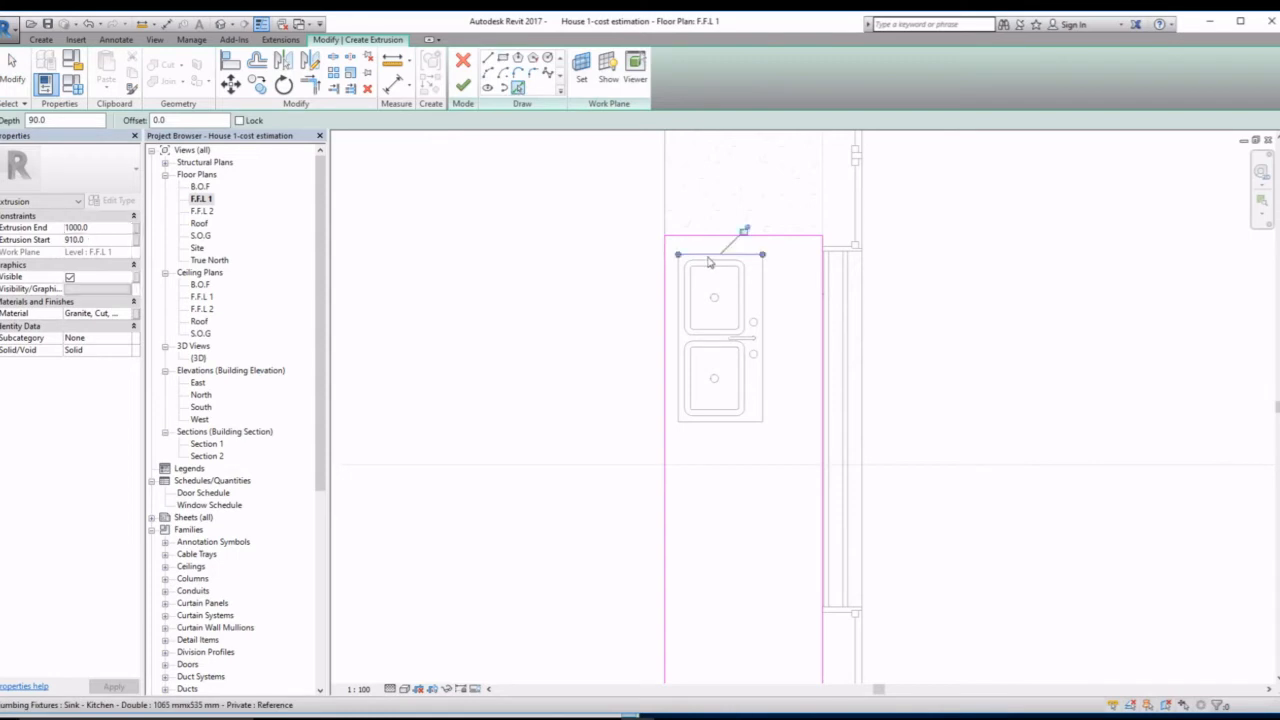
left_click(762, 314)
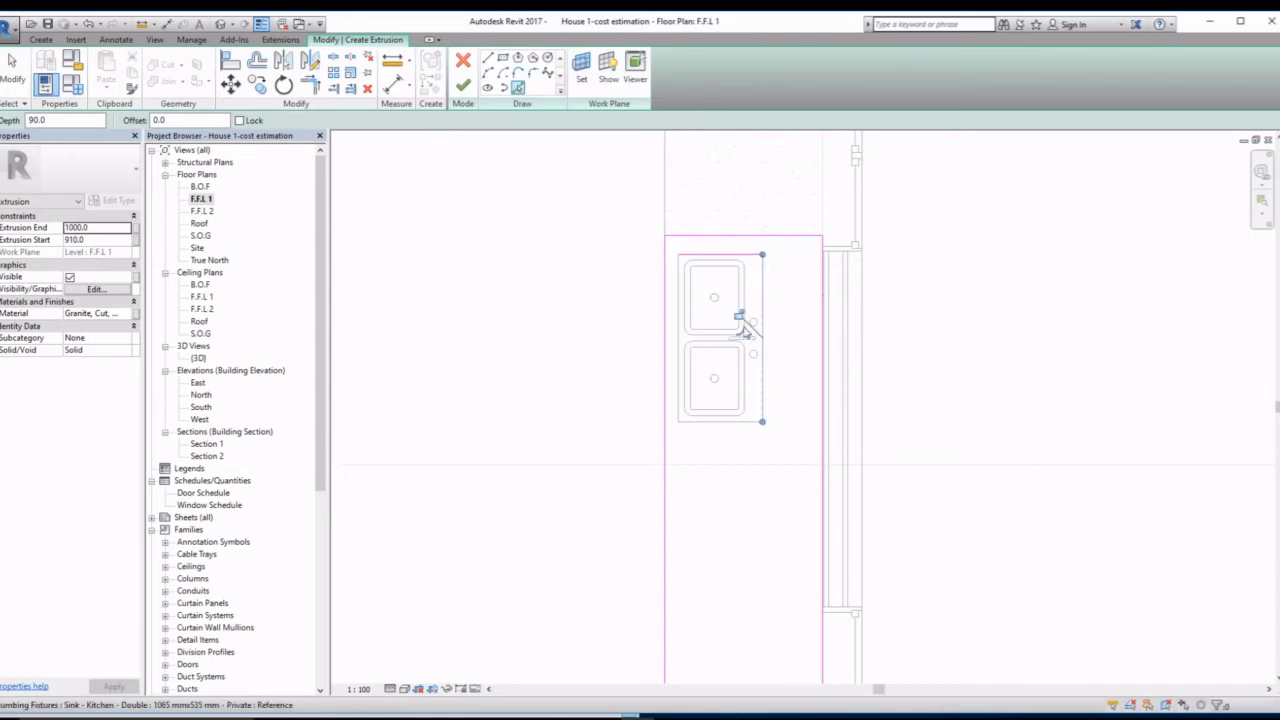
left_click(680, 334)
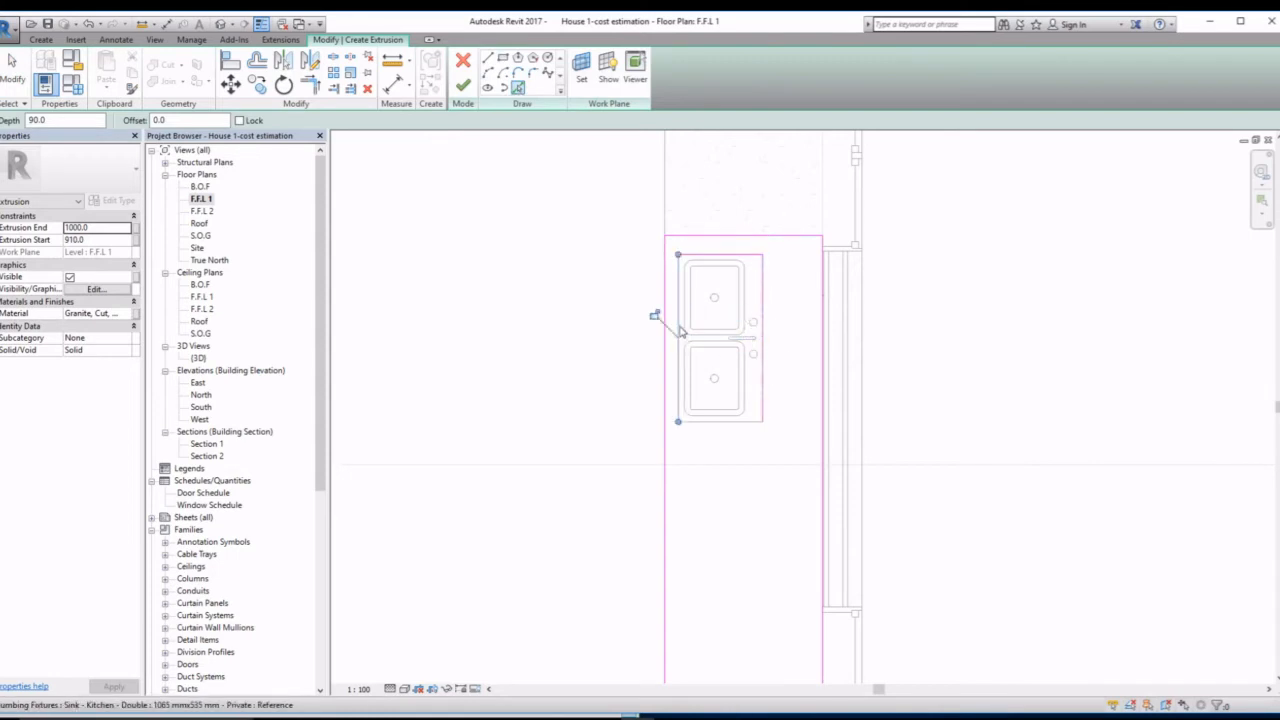
left_click(744, 422)
left_click(698, 450)
scroll(551, 364, "down", 2)
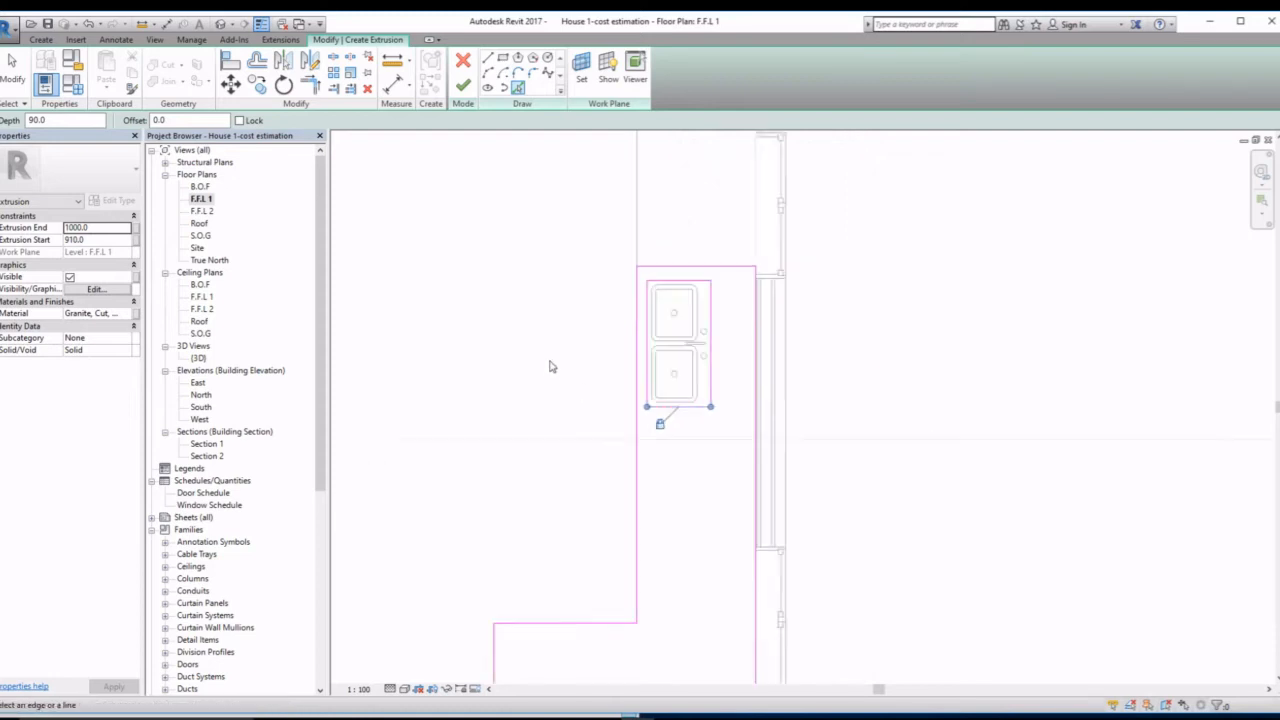
middle_click_drag(519, 353, 613, 336)
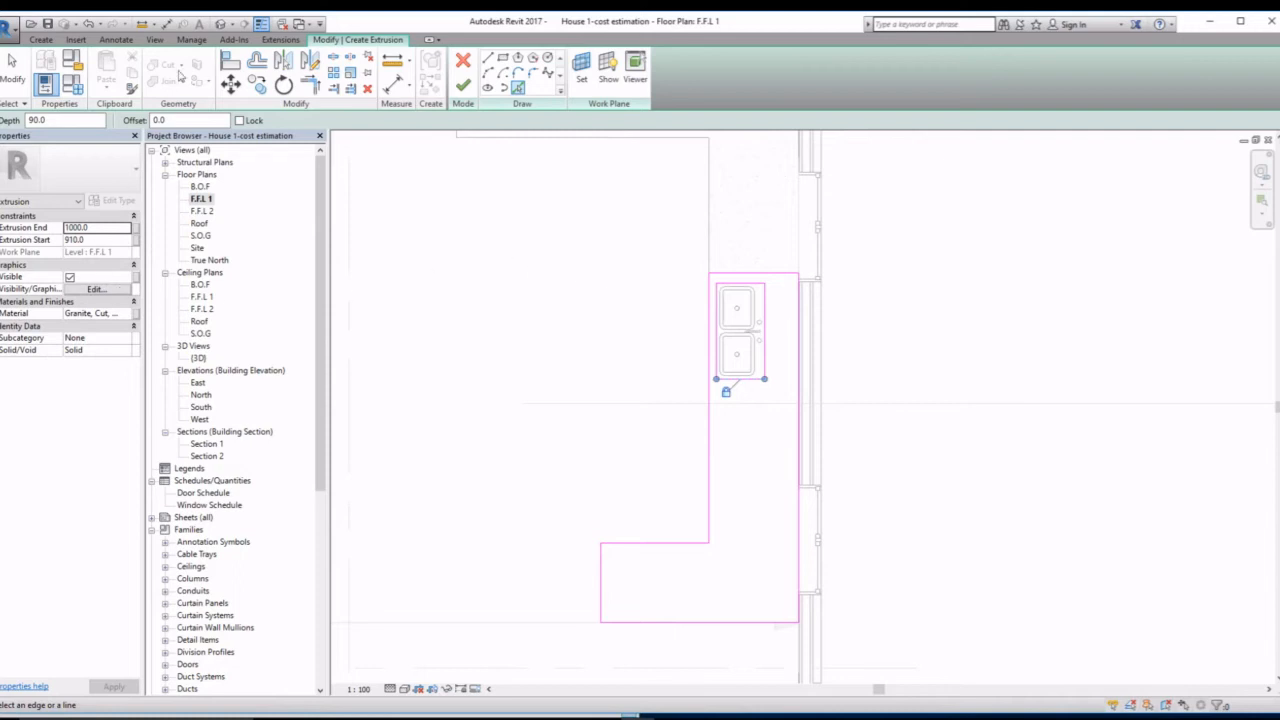
left_click(462, 86)
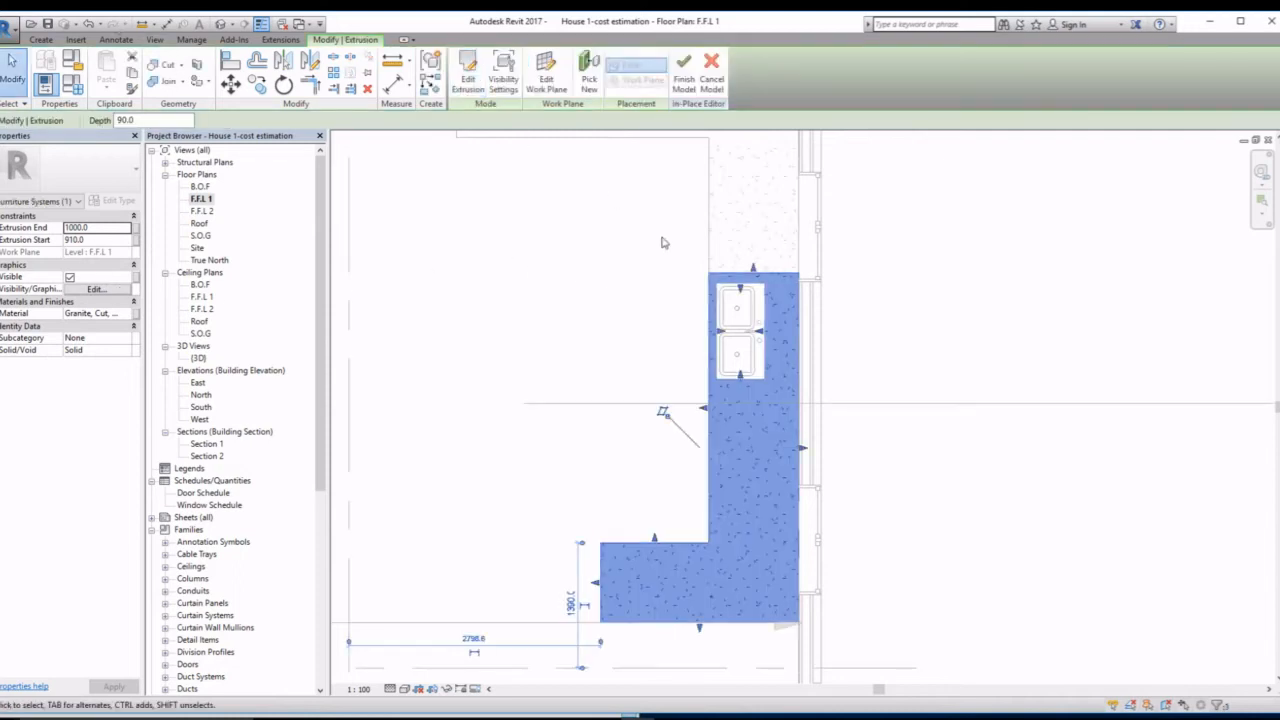
- Check the new benchtop and sink cutout in the 3D view and finish the in-place model
left_click(222, 25)
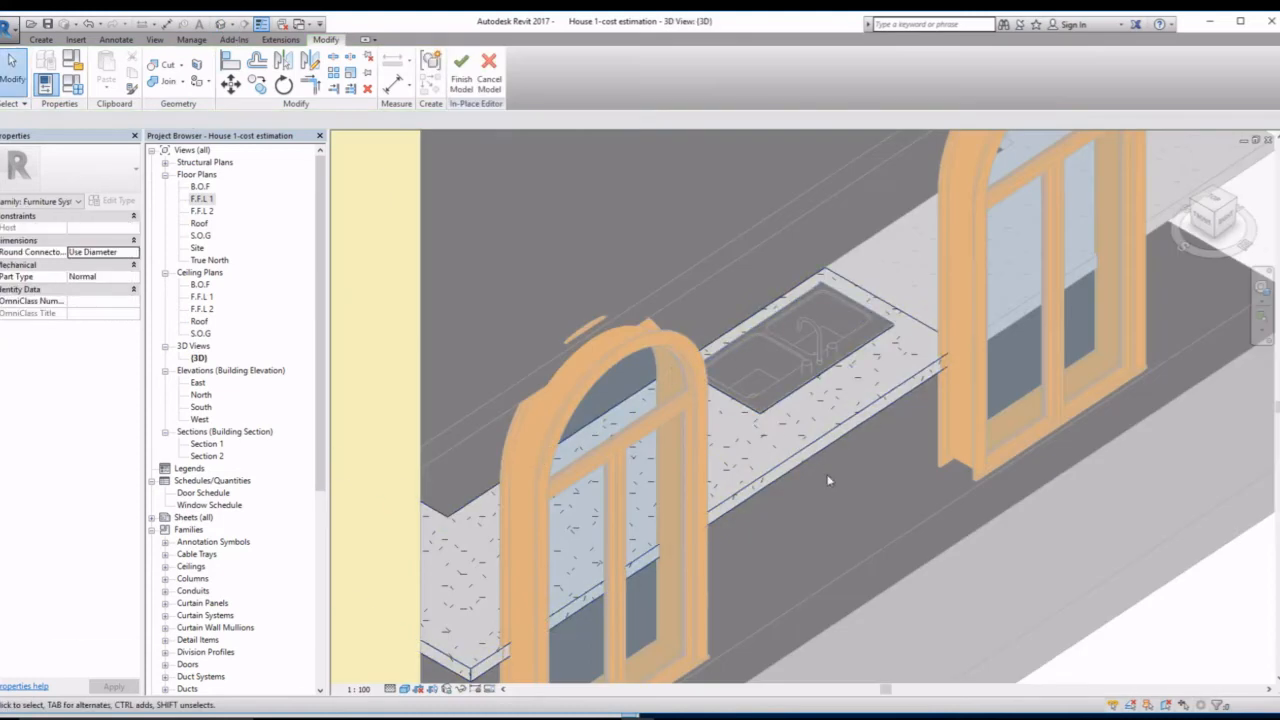
middle_click_drag(829, 481, 783, 514, "shift")
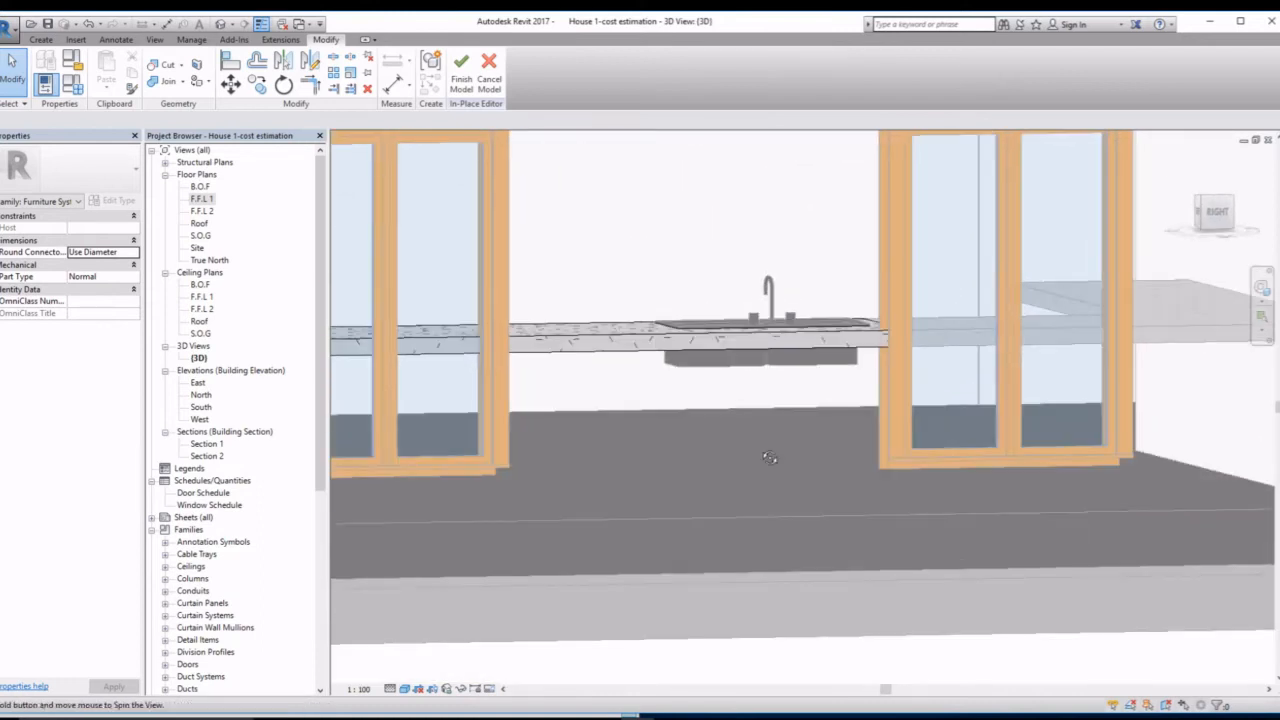
middle_click_drag(766, 451, 754, 467, "shift")
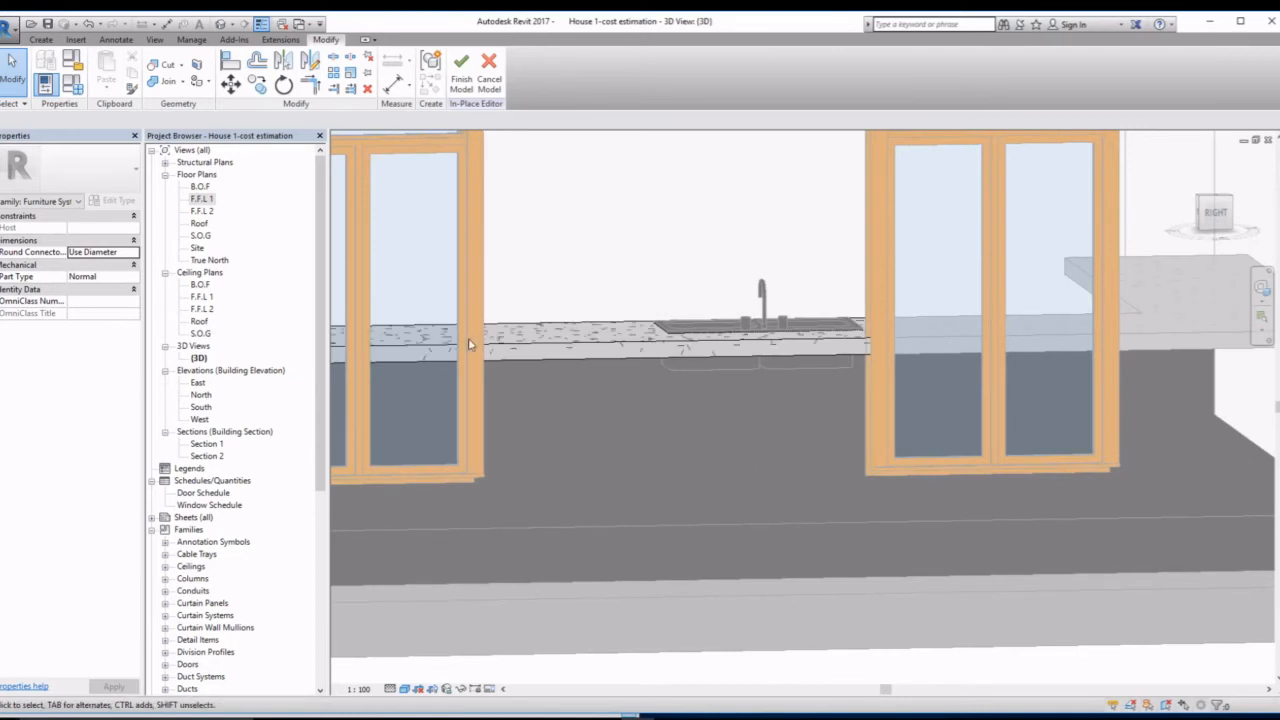
left_click(462, 80)
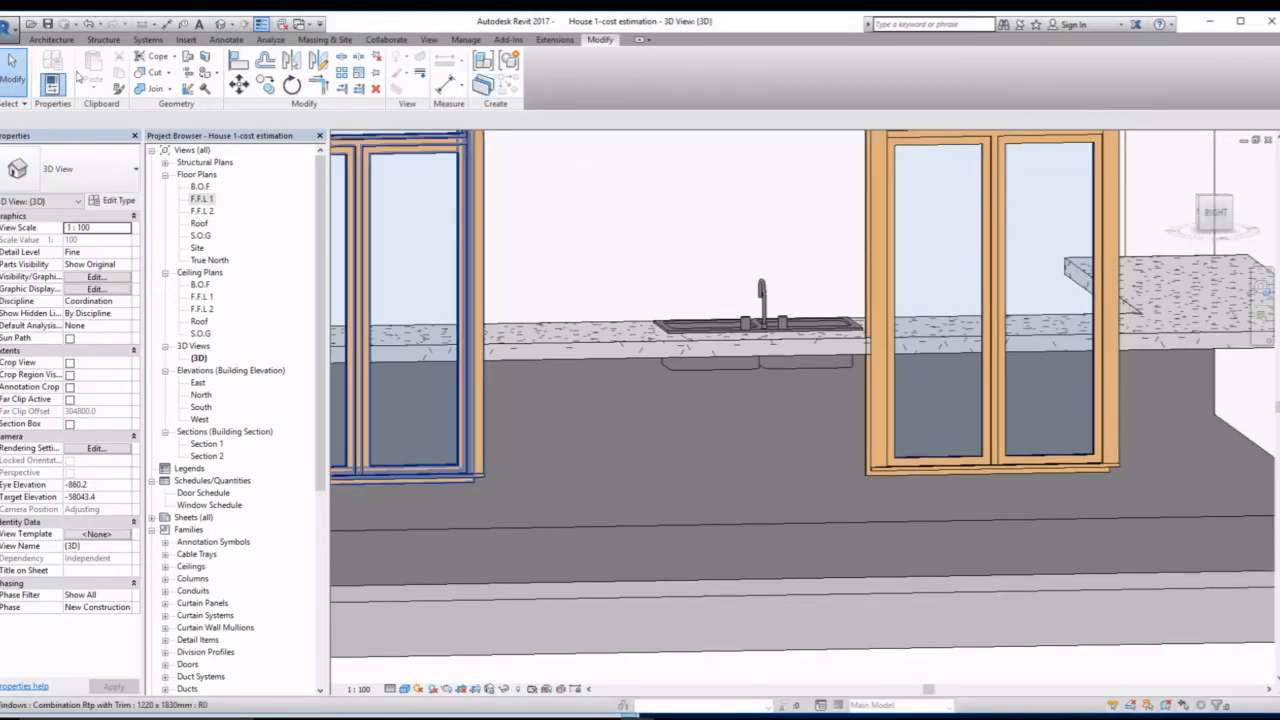
- Open the F.F.L 1 floor plan at the kitchen, start an in-place model in the Furniture Systems category and name it
double_click(201, 201)
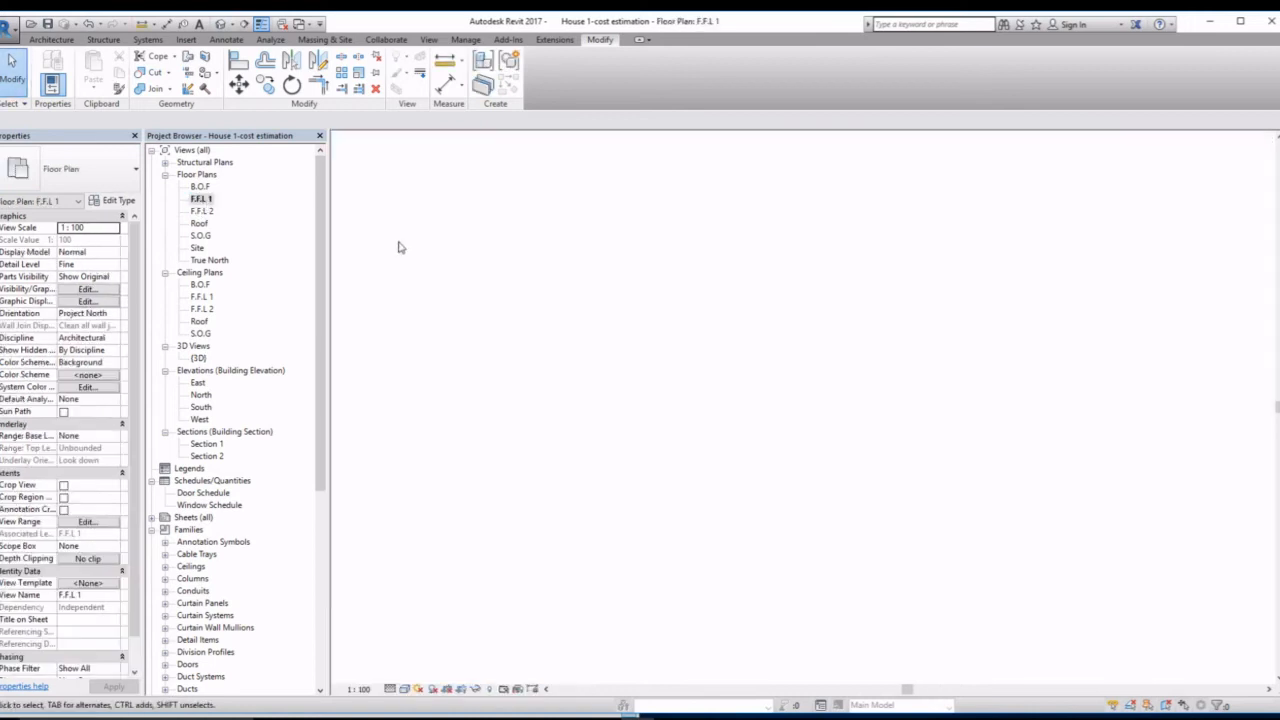
scroll(649, 375, "down", 1)
middle_click_drag(652, 378, 548, 377)
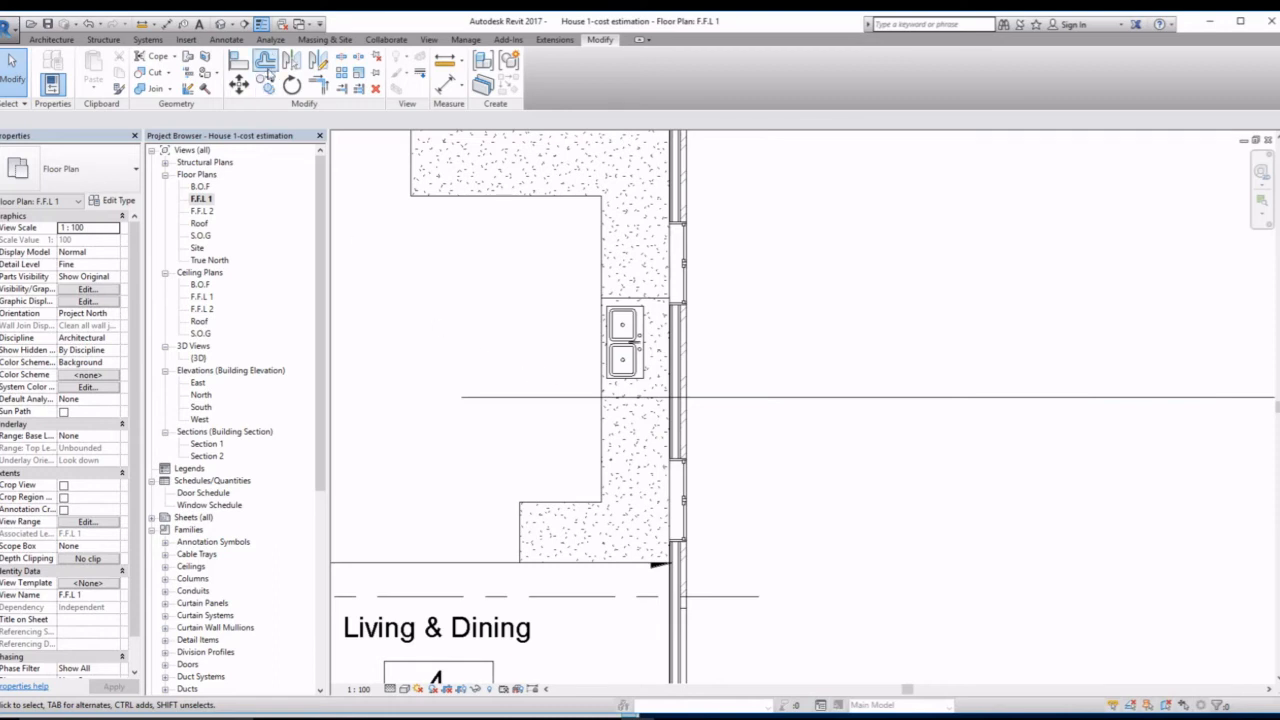
left_click(52, 40)
left_click(153, 80)
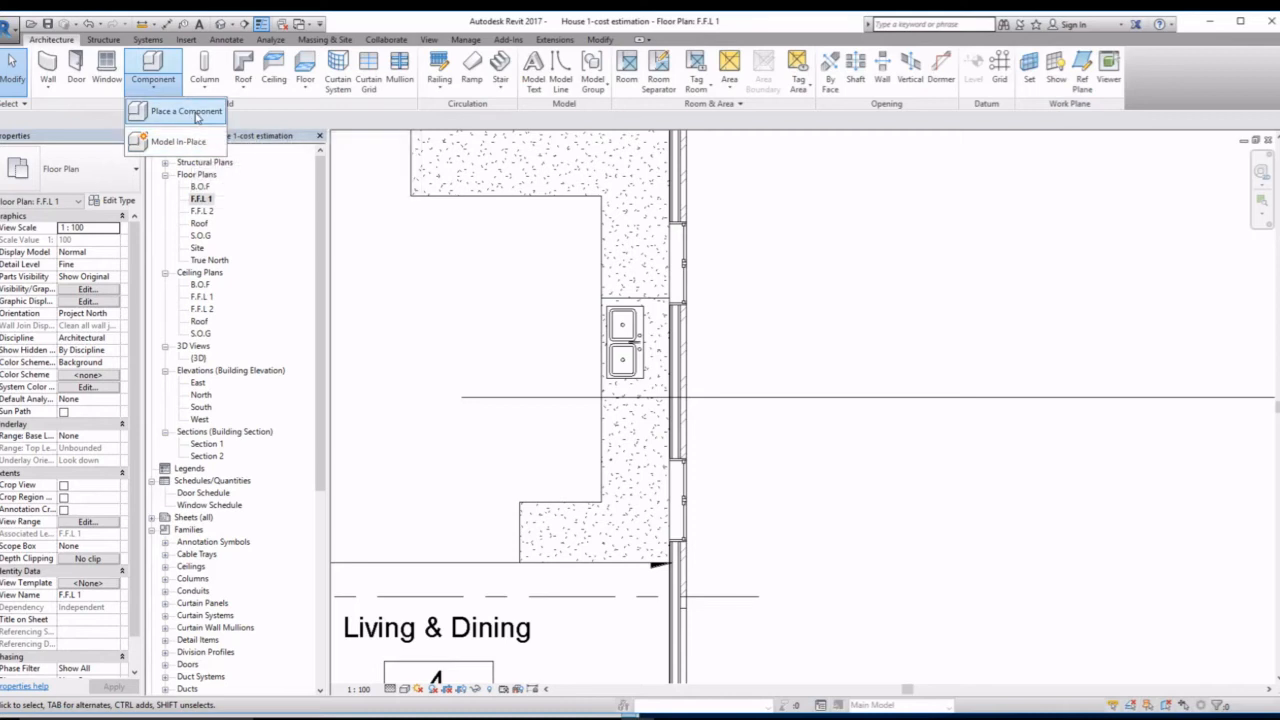
left_click(165, 142)
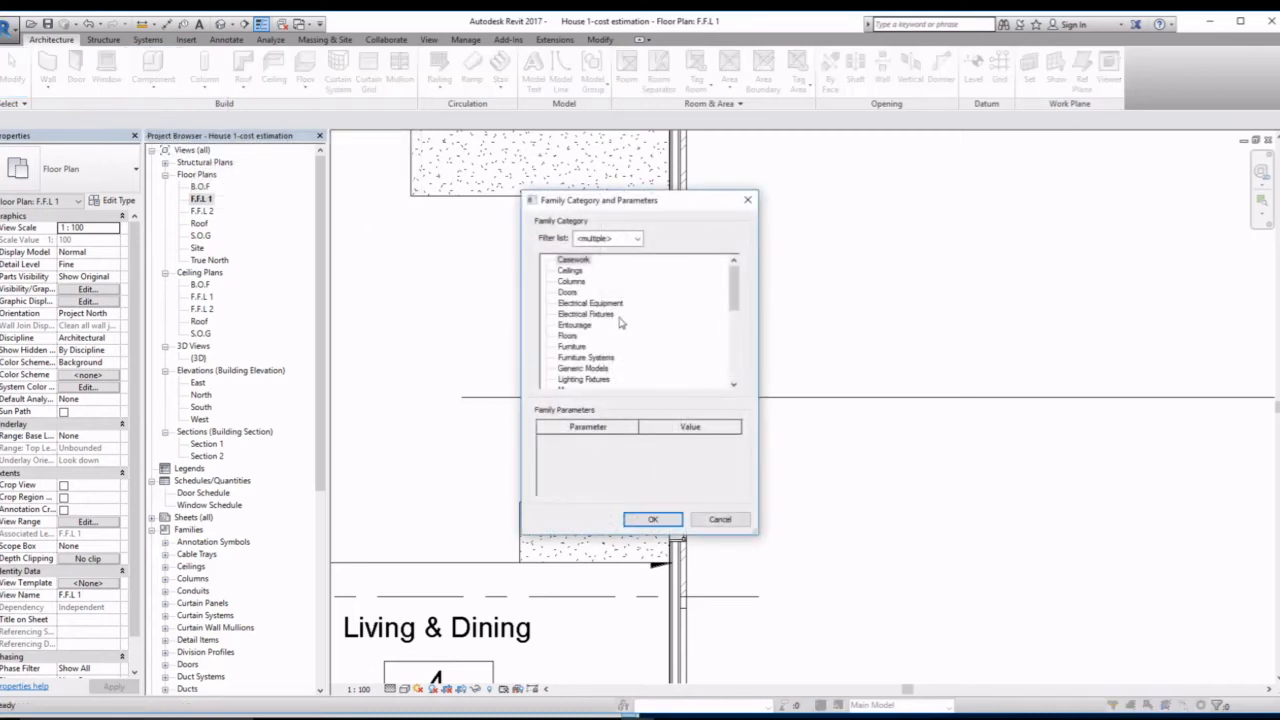
scroll(615, 338, "down", 1)
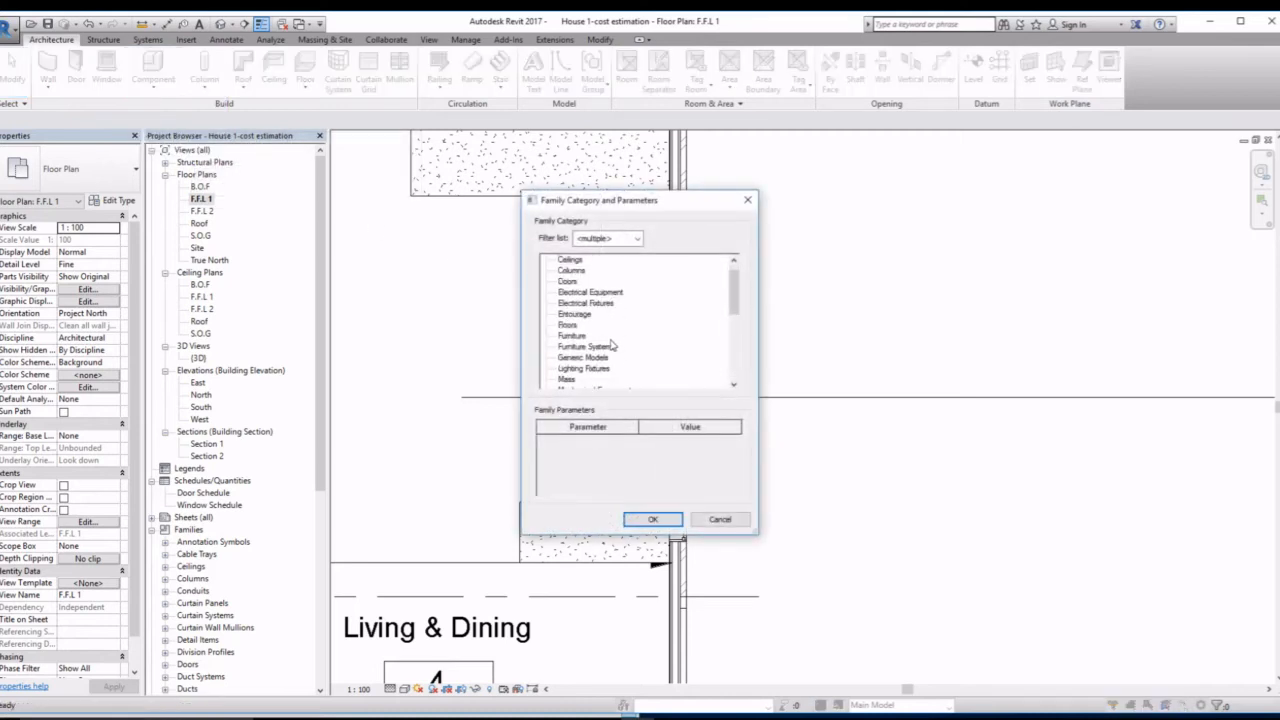
left_click(663, 522)
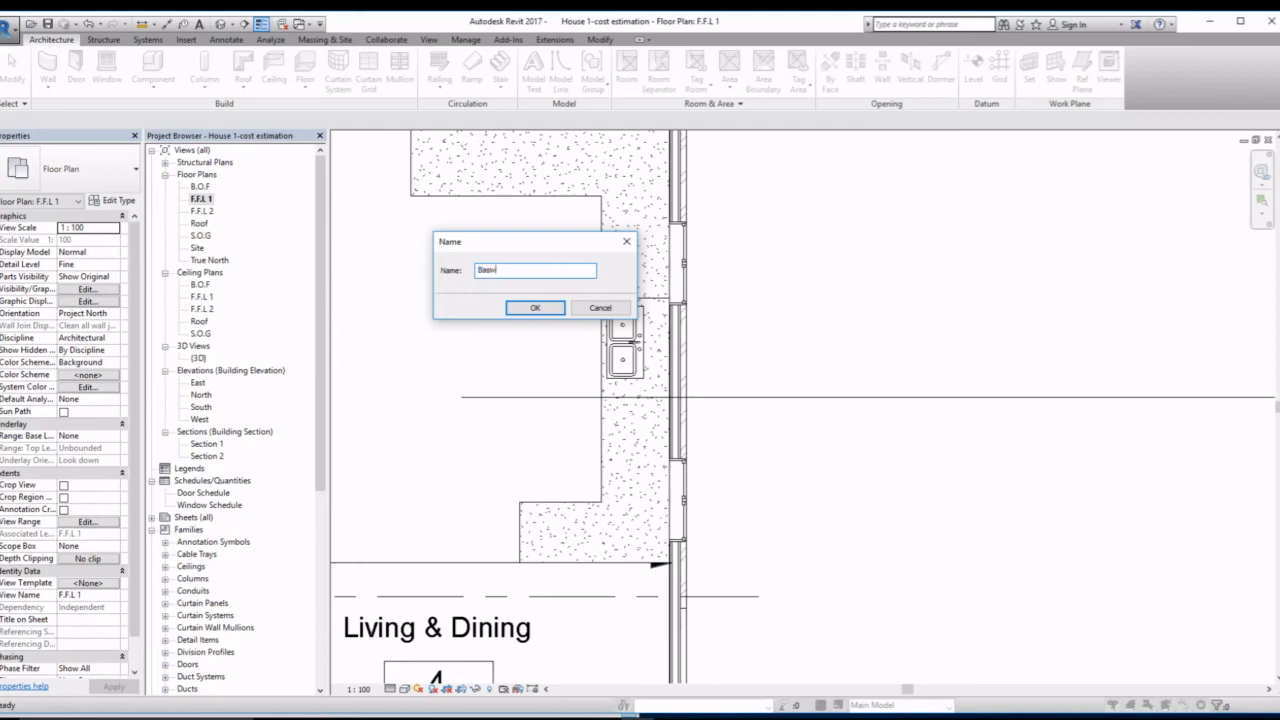
left_click(558, 310)
scroll(548, 310, "down", 3)
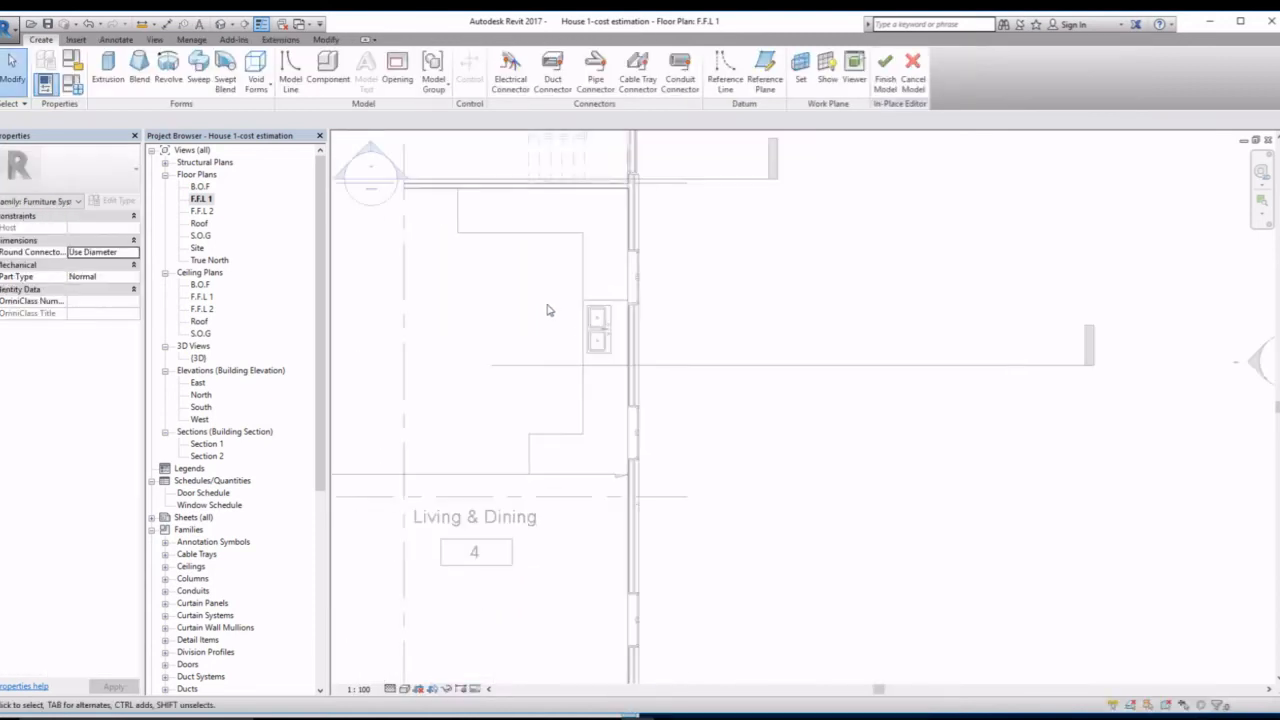
- Start an extrusion and draw a short vertical edge and a horizontal edge about 2800 mm long, just inside the upper benchtop's outline
left_click(108, 70)
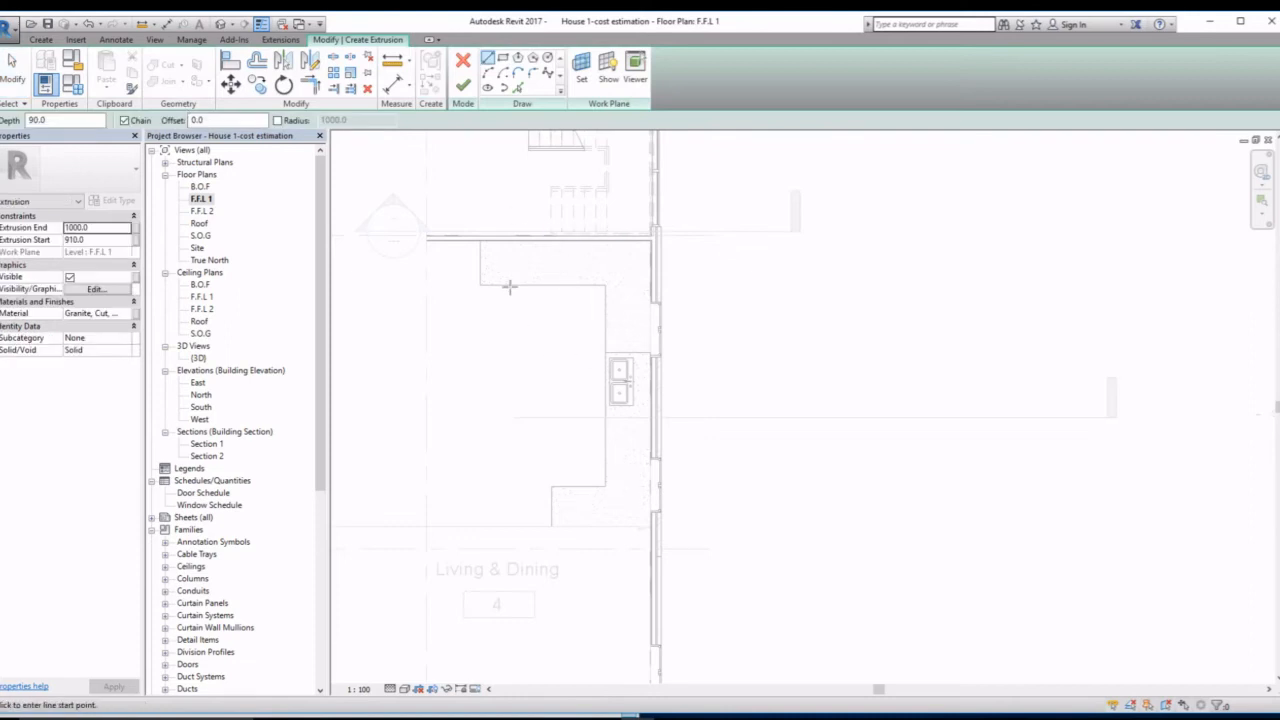
scroll(500, 258, "up", 4)
scroll(555, 265, "down", 3)
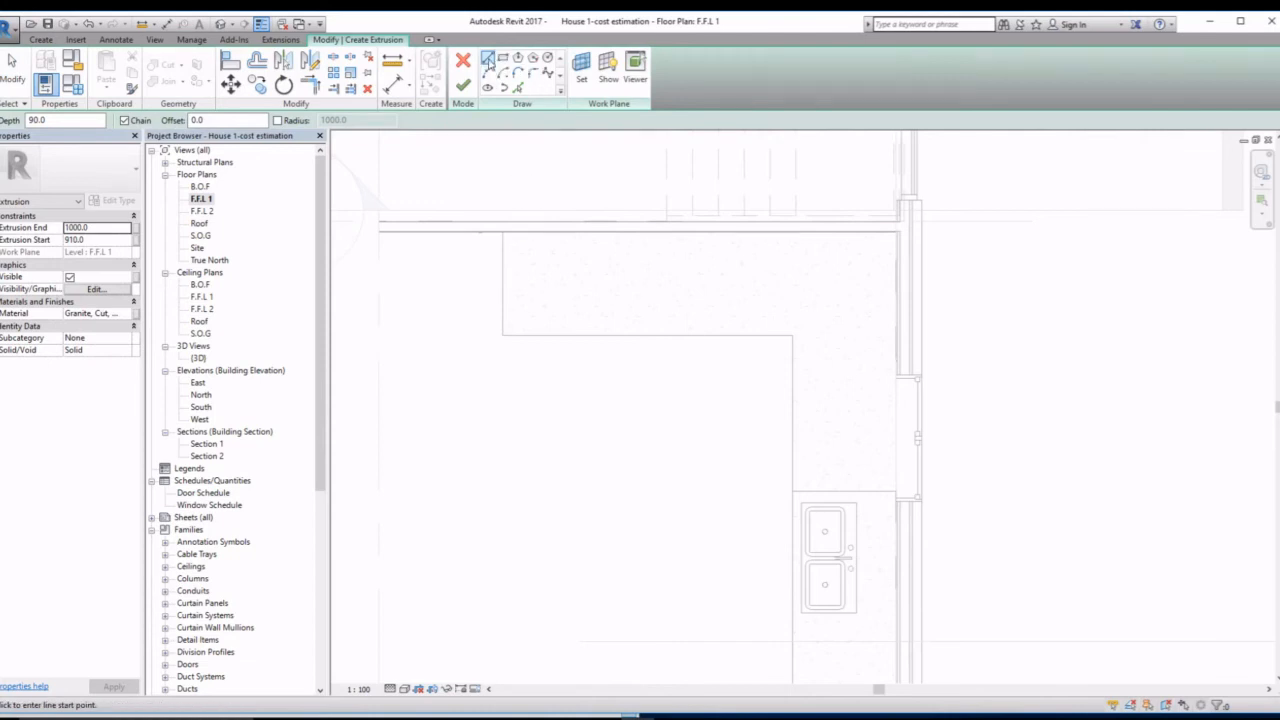
left_click(514, 240)
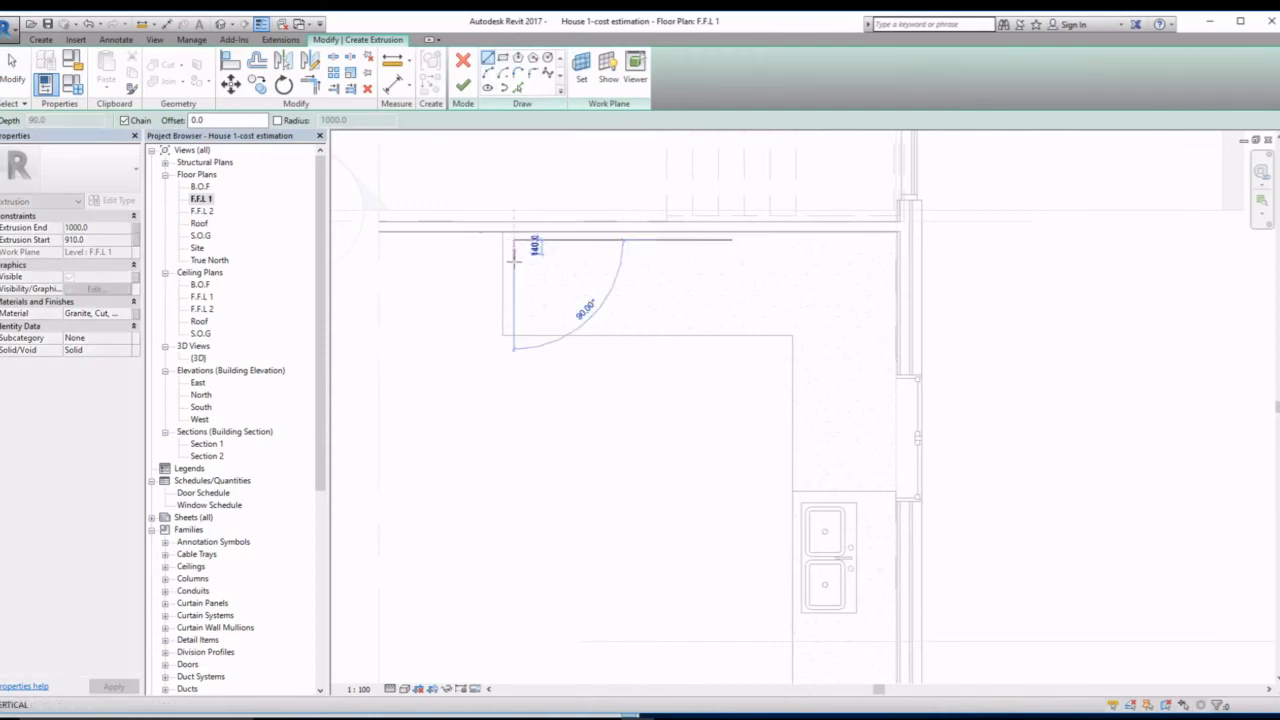
left_click(513, 326)
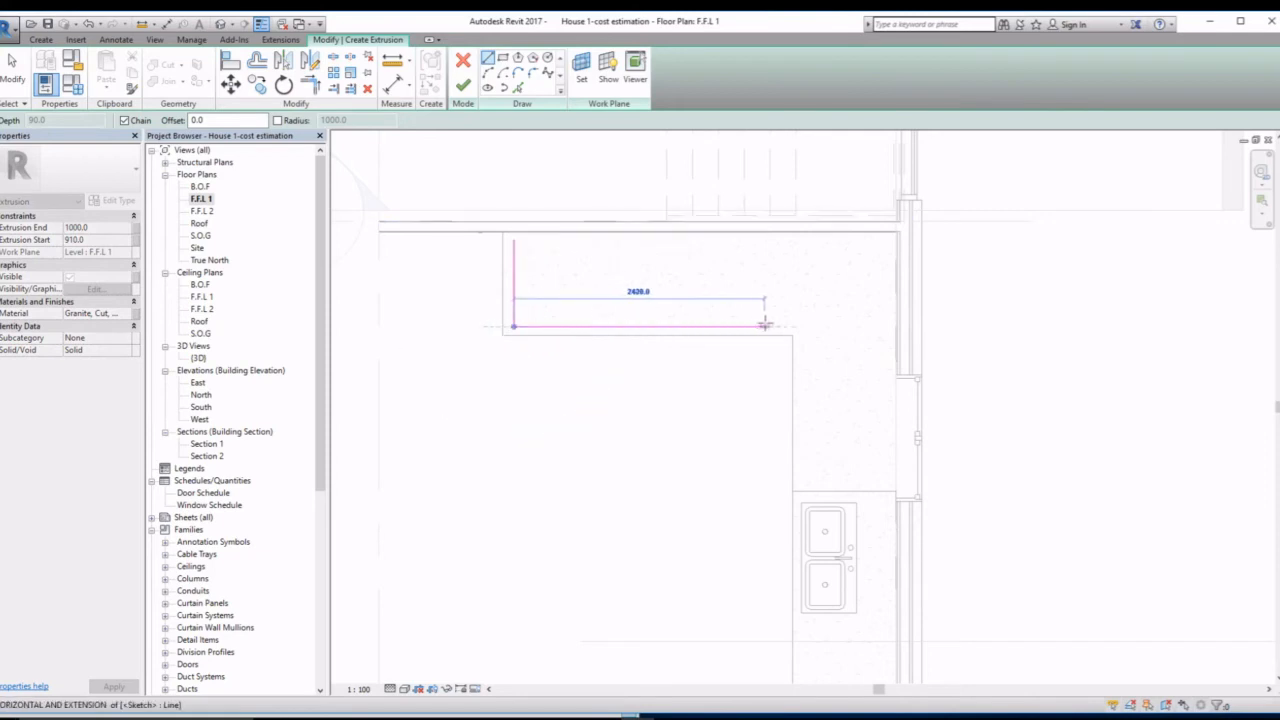
left_click(805, 325)
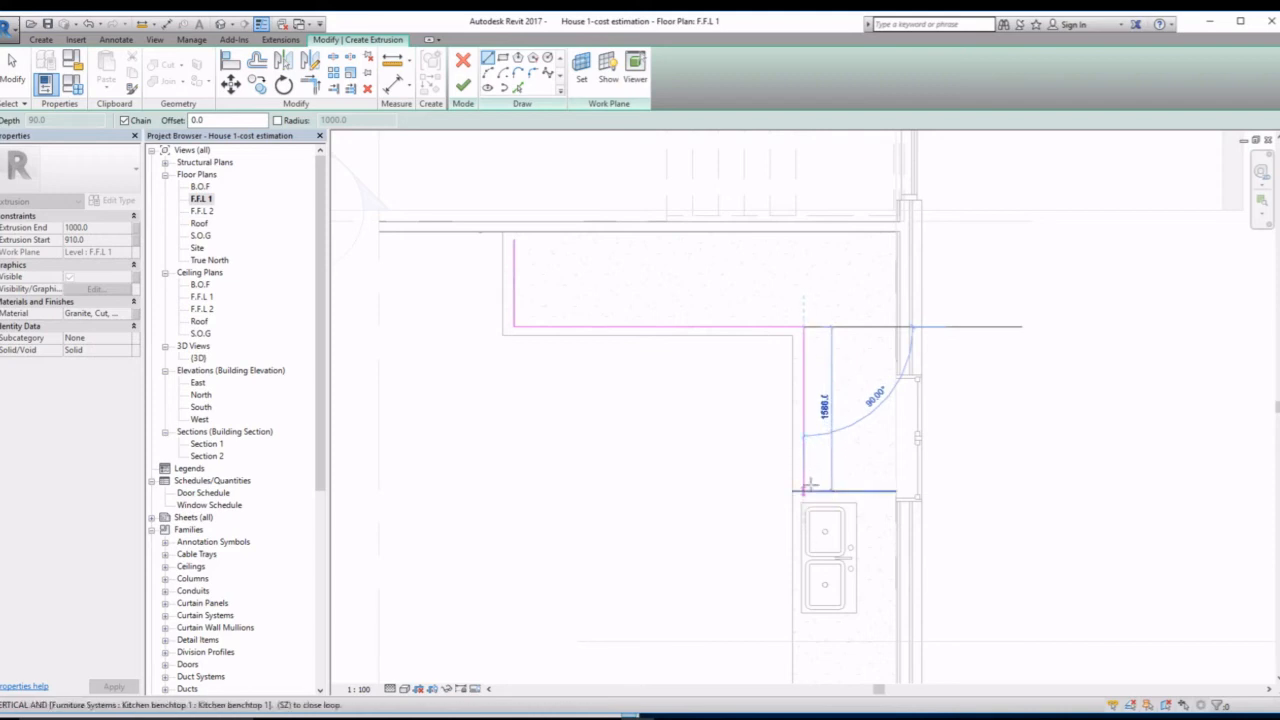
key("Escape")
key("Escape")
- Shorten the horizontal sketch edge to about 2740 mm by moving its free end near the benchtop's inner corner
scroll(797, 330, "up", 4)
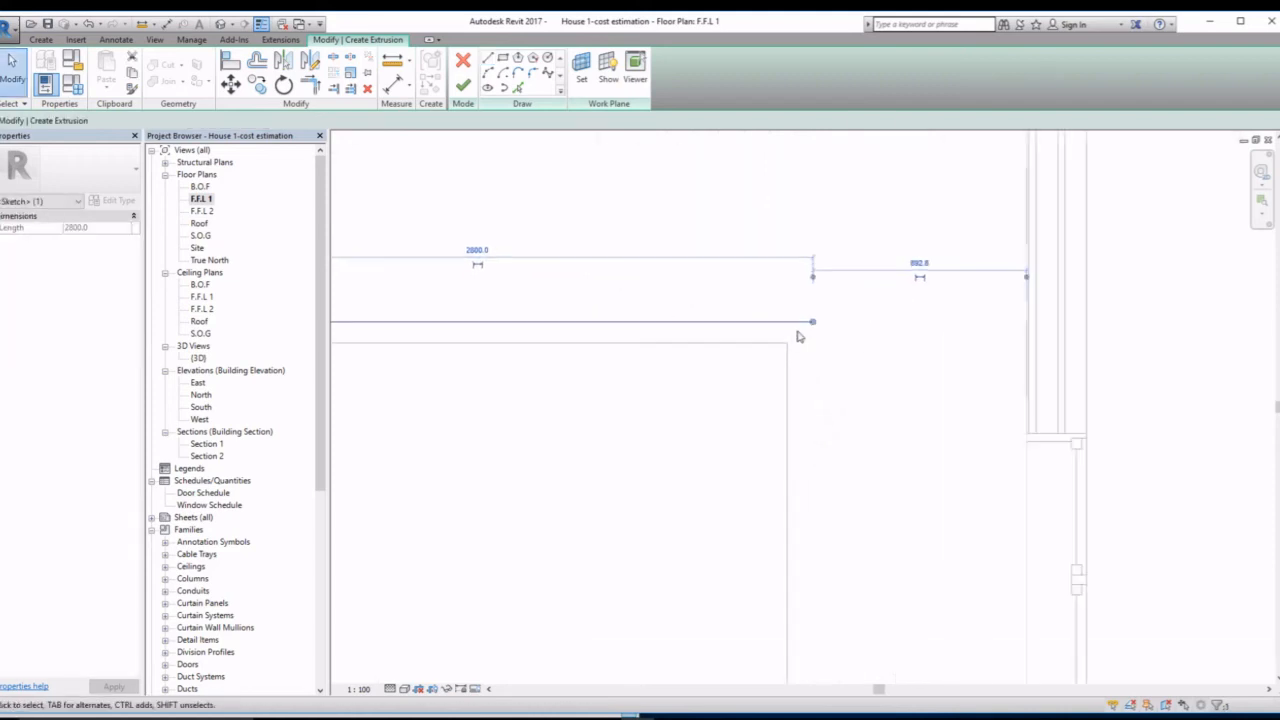
left_click(816, 319)
left_click(799, 319)
key("Escape")
key("Escape")
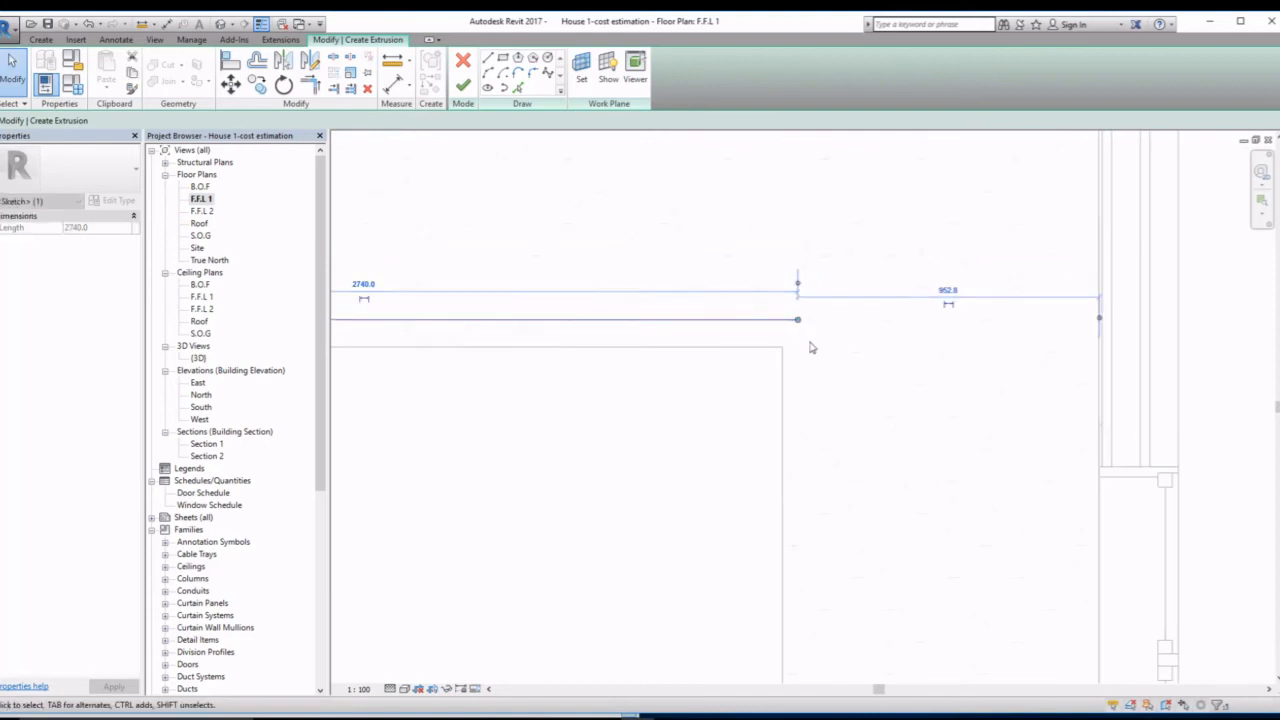
scroll(800, 346, "down", 2)
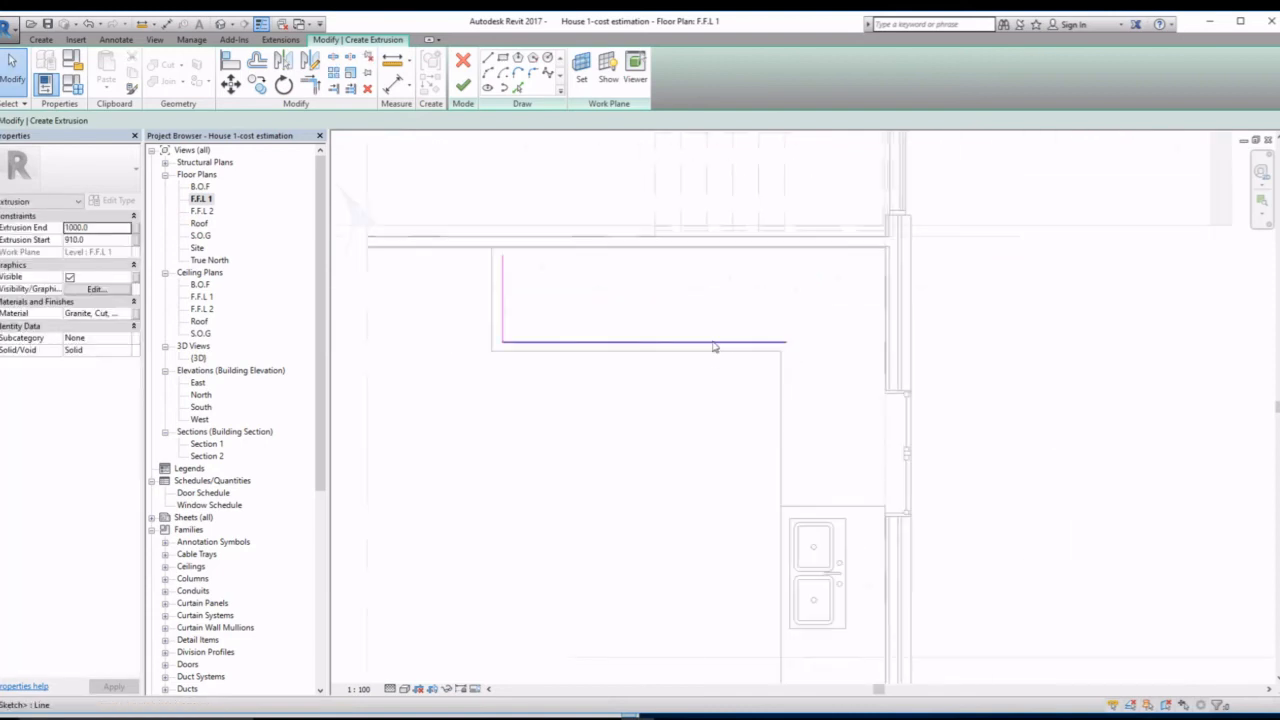
- Move the horizontal and short vertical sketch edges slightly closer to the upper benchtop's outline
left_click(714, 343)
scroll(680, 342, "up", 2)
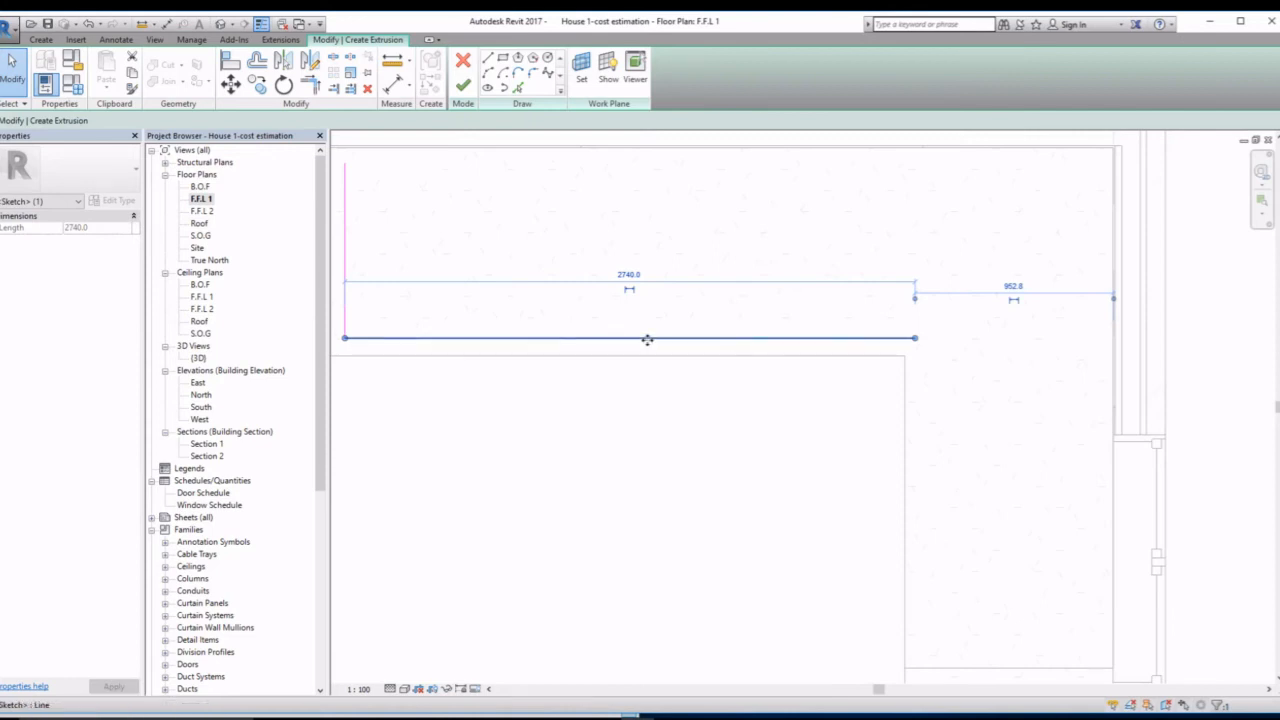
left_click_drag(647, 339, 647, 343)
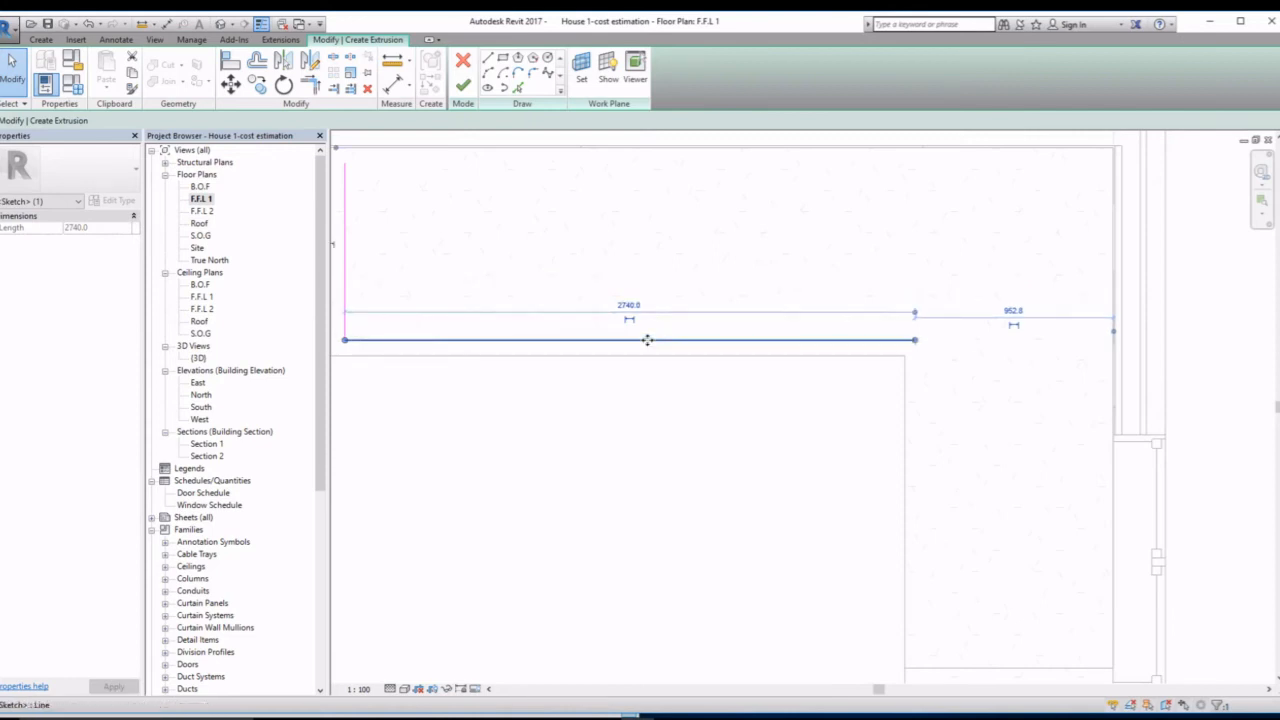
left_click(345, 295)
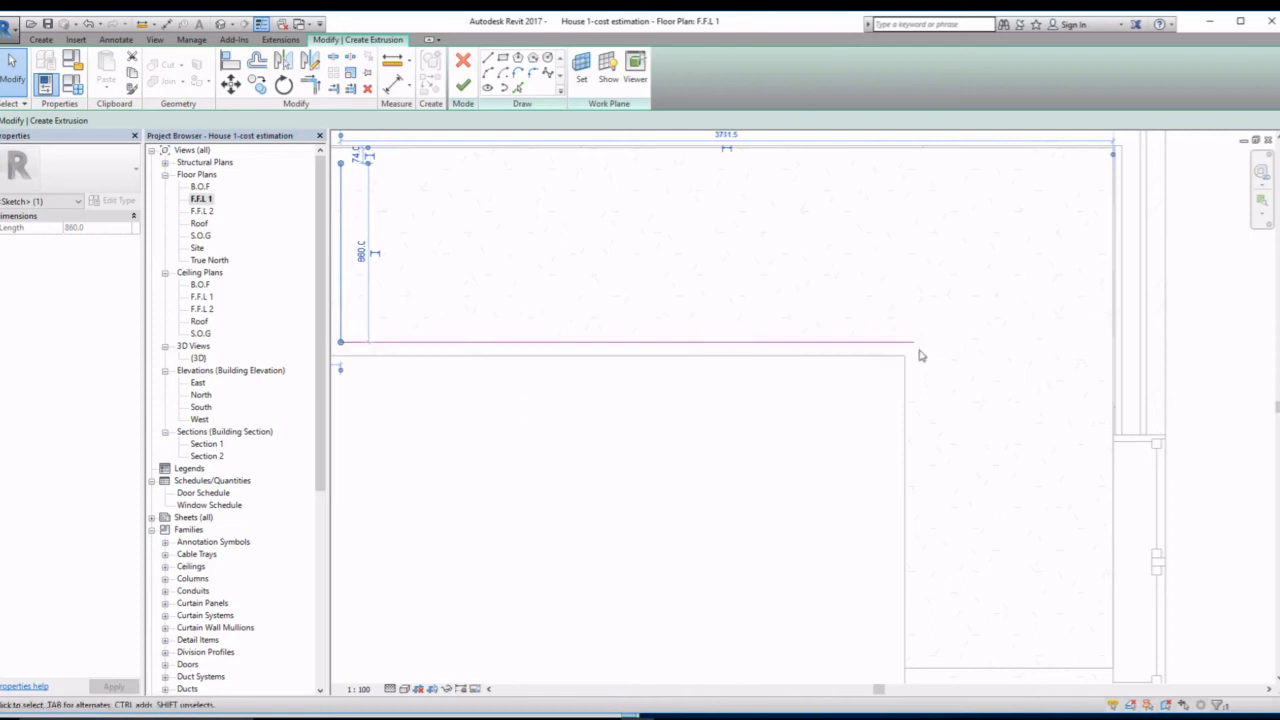
- Draw a vertical edge from the horizontal edge's end past the sink to the lower inner corner, extending it to about 4605 mm
left_click(488, 59)
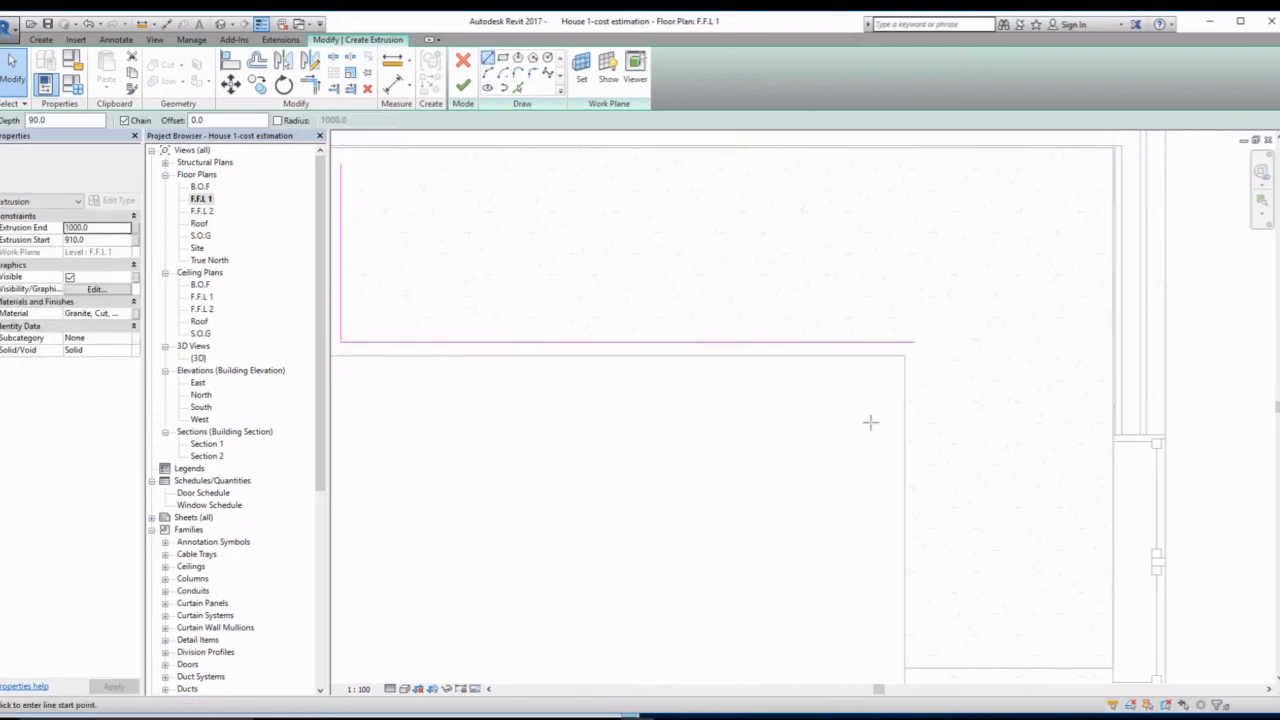
left_click(915, 342)
middle_click_drag(950, 548, 890, 317)
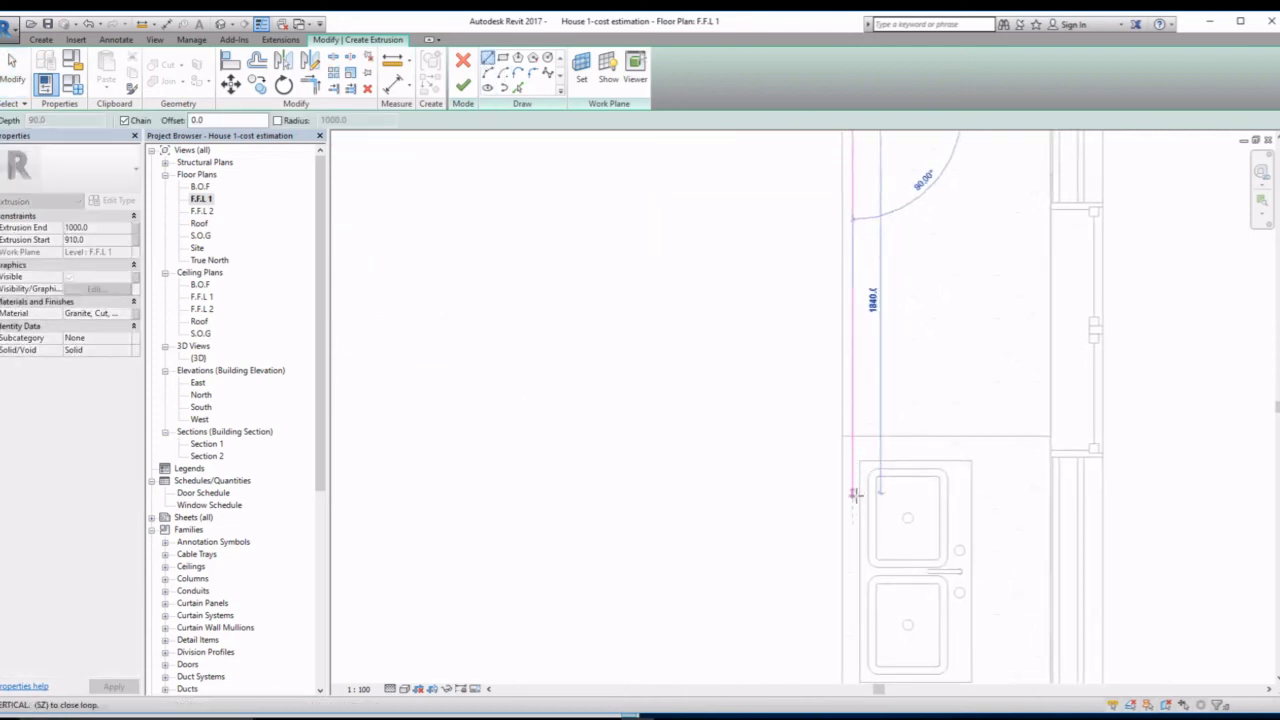
scroll(857, 526, "down", 2)
middle_click_drag(866, 517, 862, 291)
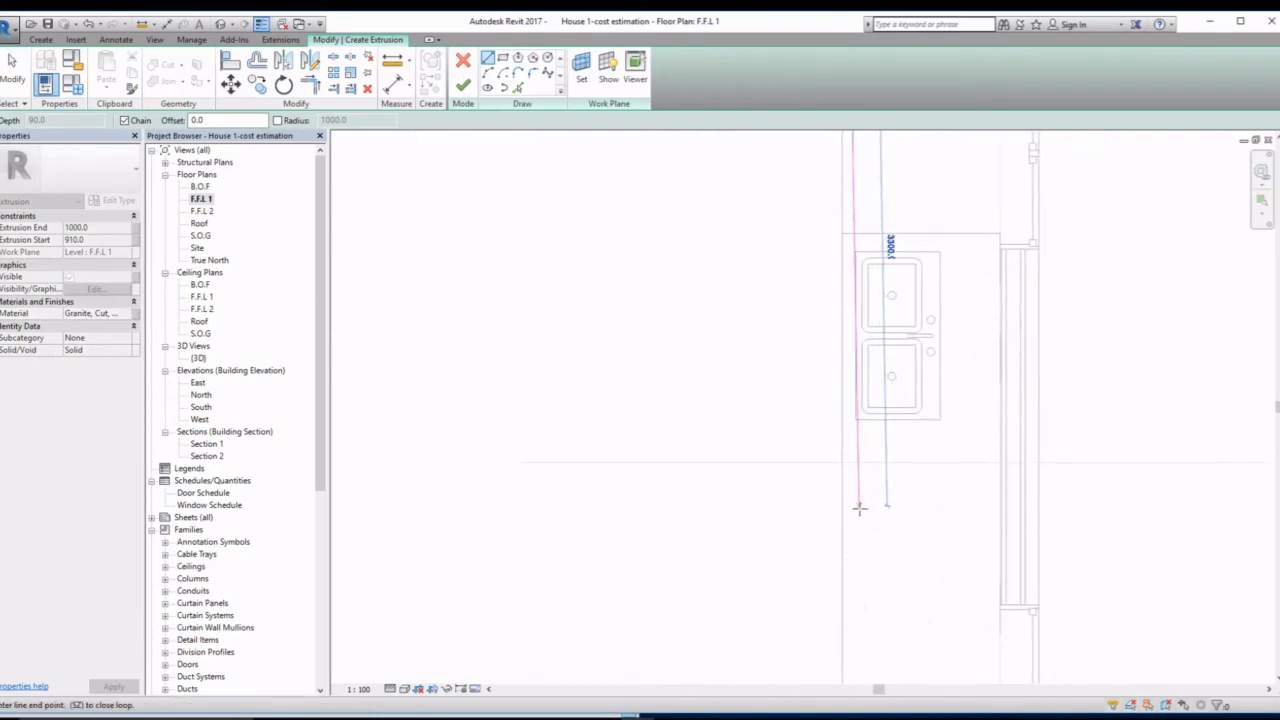
scroll(860, 509, "down", 1)
middle_click_drag(869, 517, 866, 323)
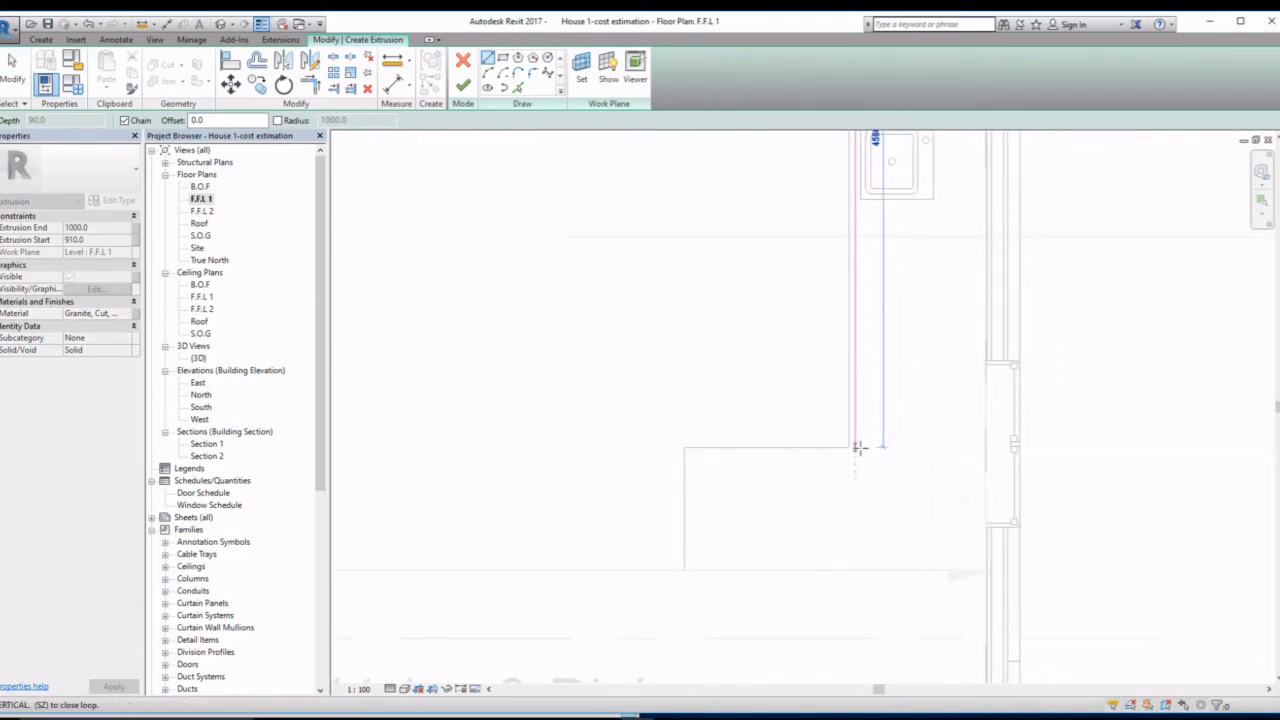
scroll(857, 452, "up", 4)
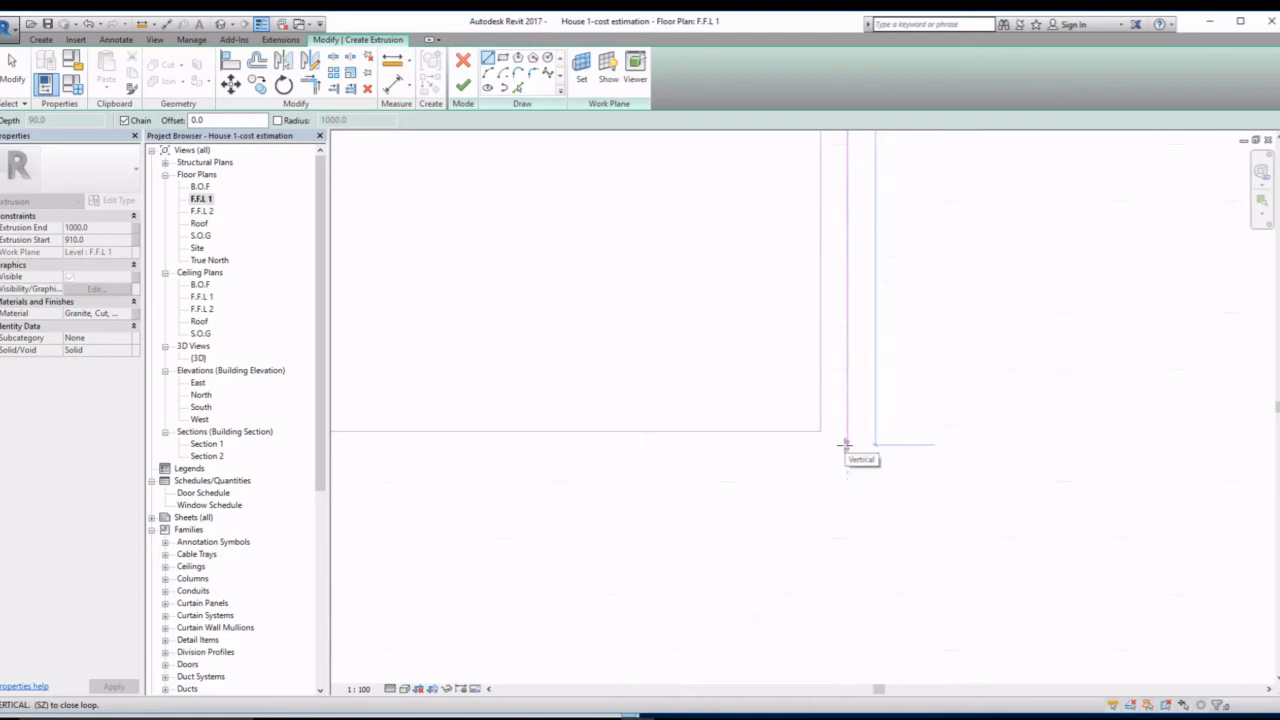
left_click(845, 444)
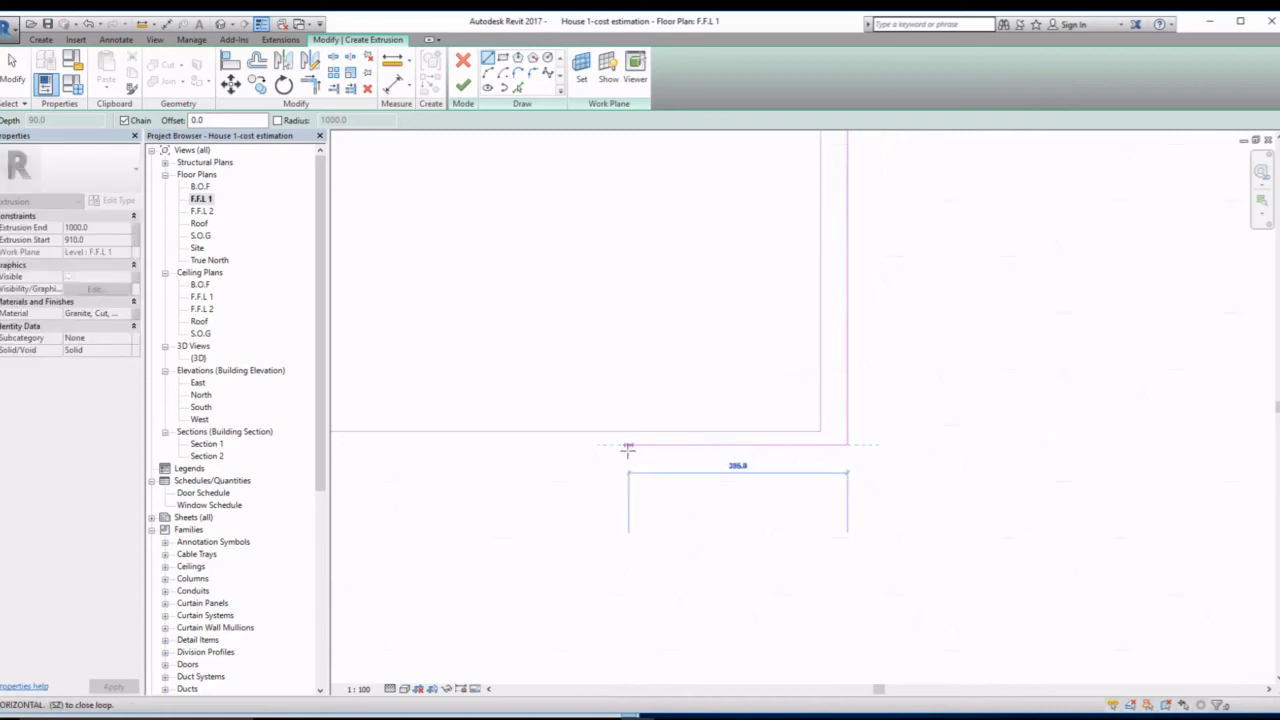
key("Escape")
key("Escape")
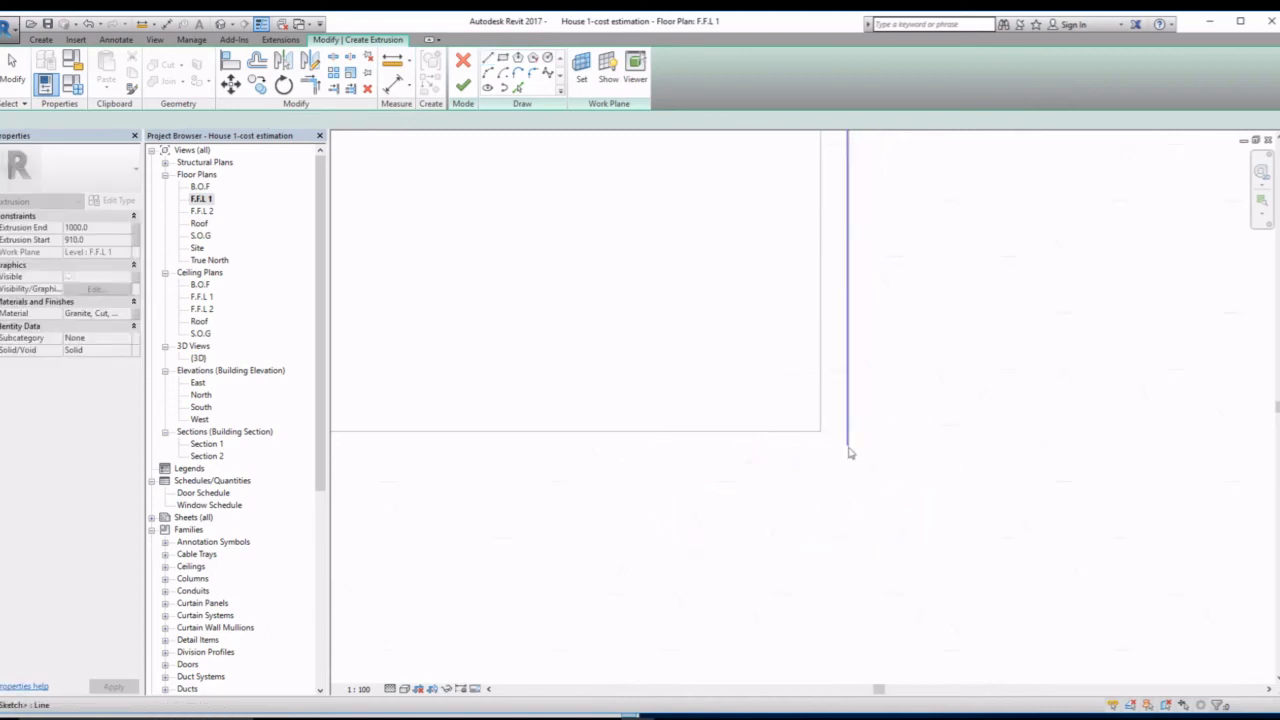
left_click_drag(849, 447, 848, 453)
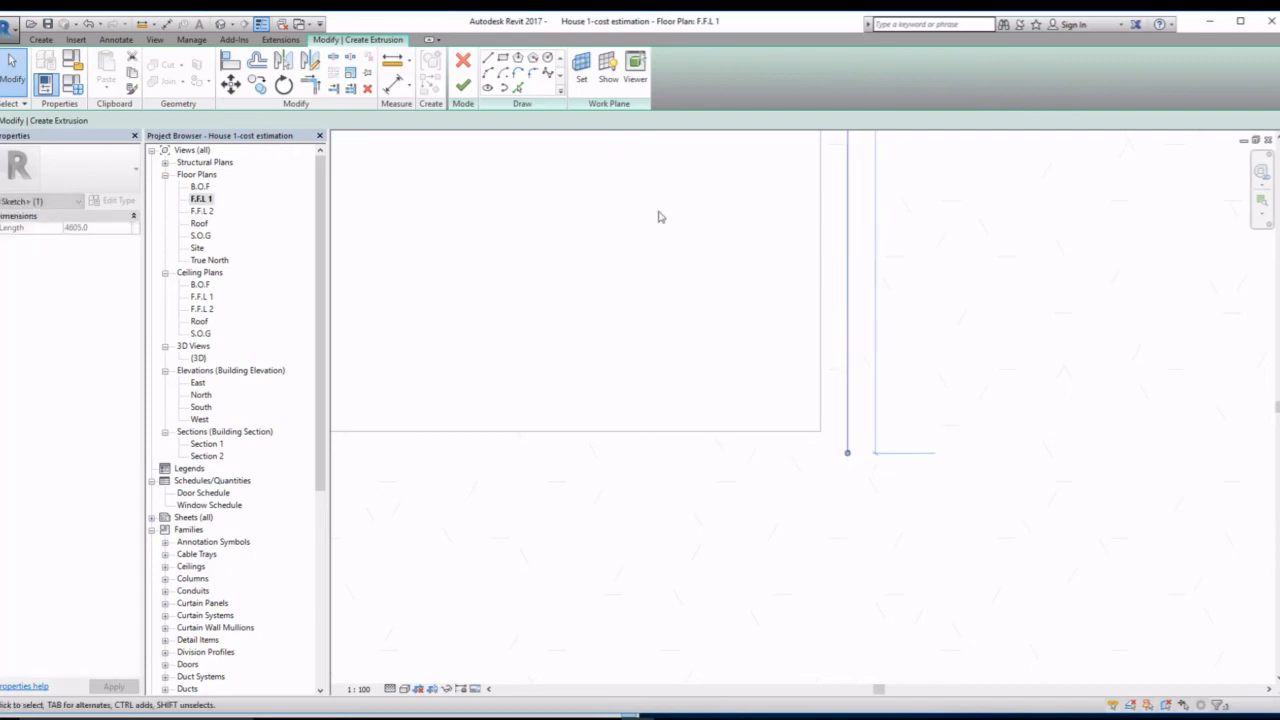
- Draw a horizontal edge from the long edge's lower end along the inside of the lower benchtop return, extending it to about 1205 mm
left_click(487, 57)
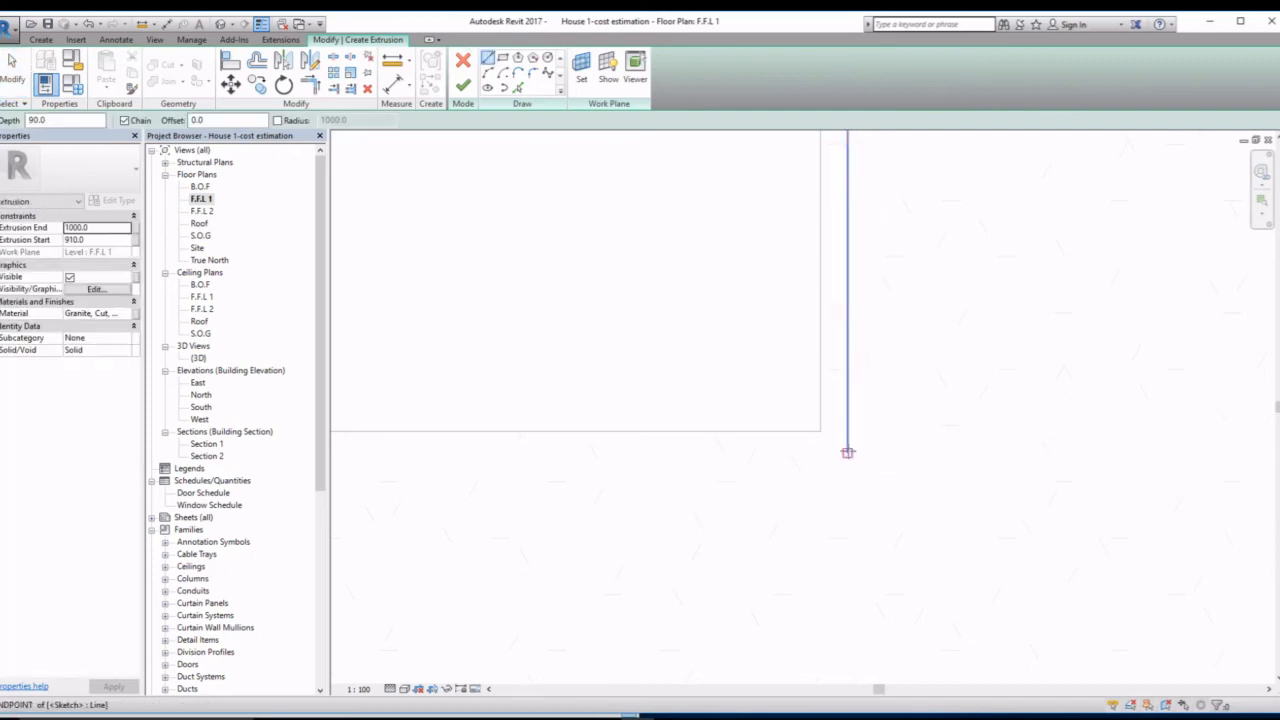
left_click(847, 452)
middle_click_drag(537, 462, 945, 442)
scroll(843, 434, "down", 1)
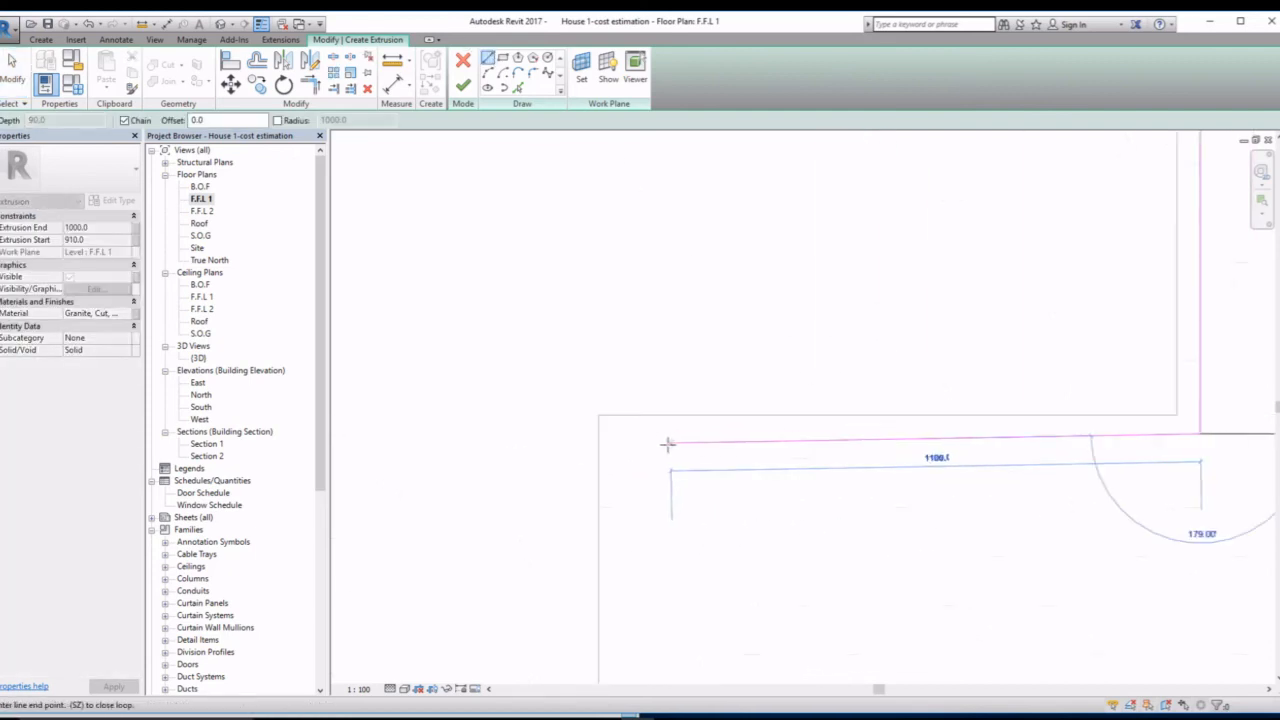
left_click(627, 433)
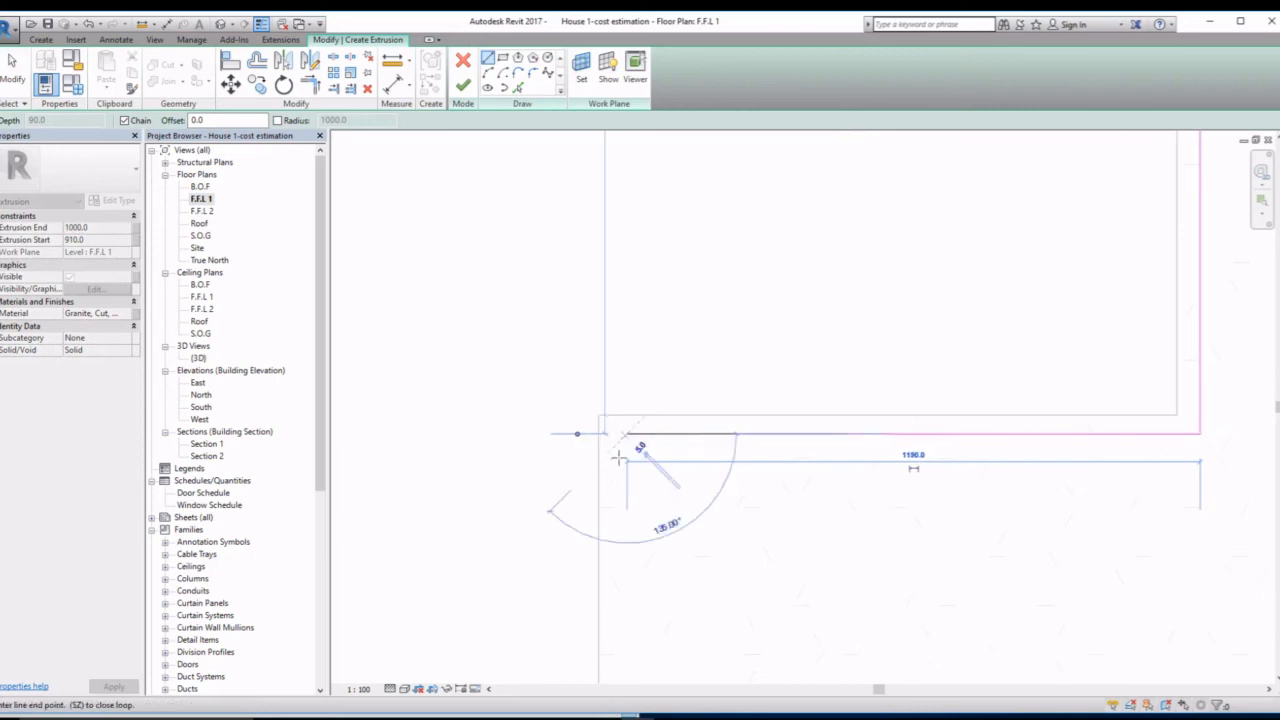
key("Escape")
key("Escape")
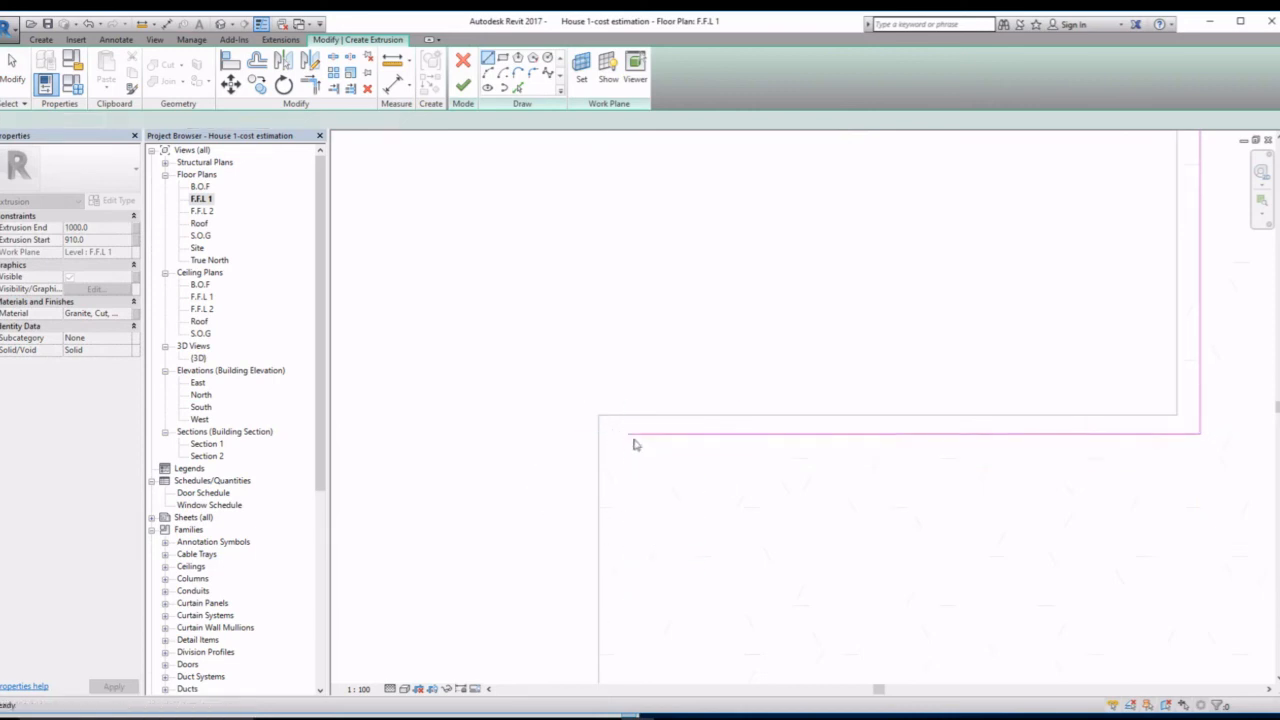
left_click(631, 436)
left_click_drag(631, 438, 620, 433)
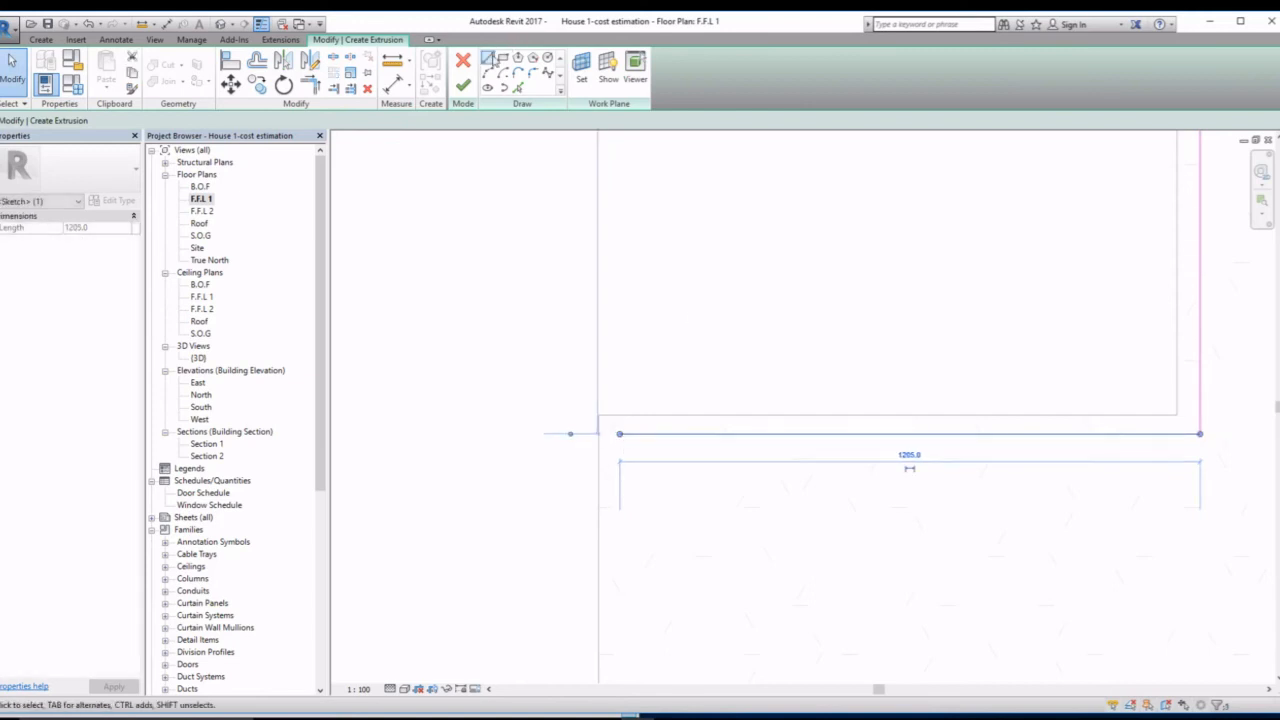
- Draw a vertical edge about 851 mm long from the horizontal edge's end down to the benchtop's lower edge
left_click(489, 59)
left_click(620, 434)
scroll(650, 483, "down", 2)
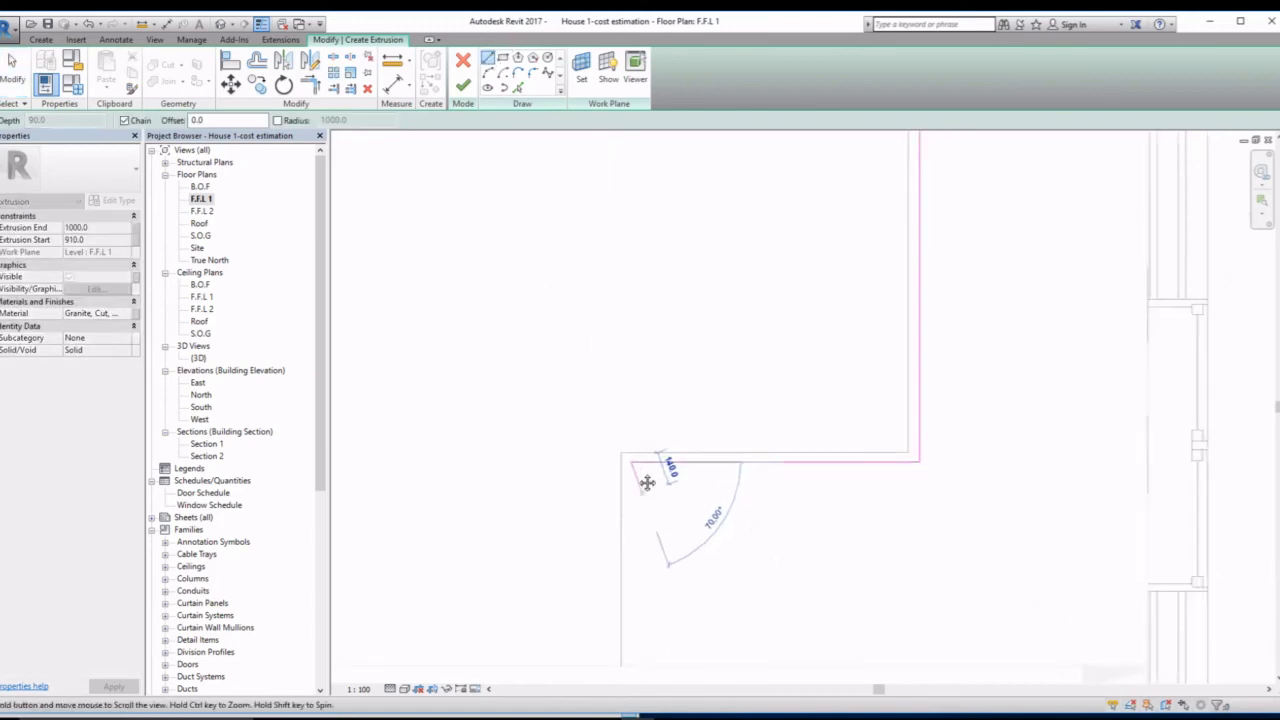
middle_click_drag(647, 483, 666, 277)
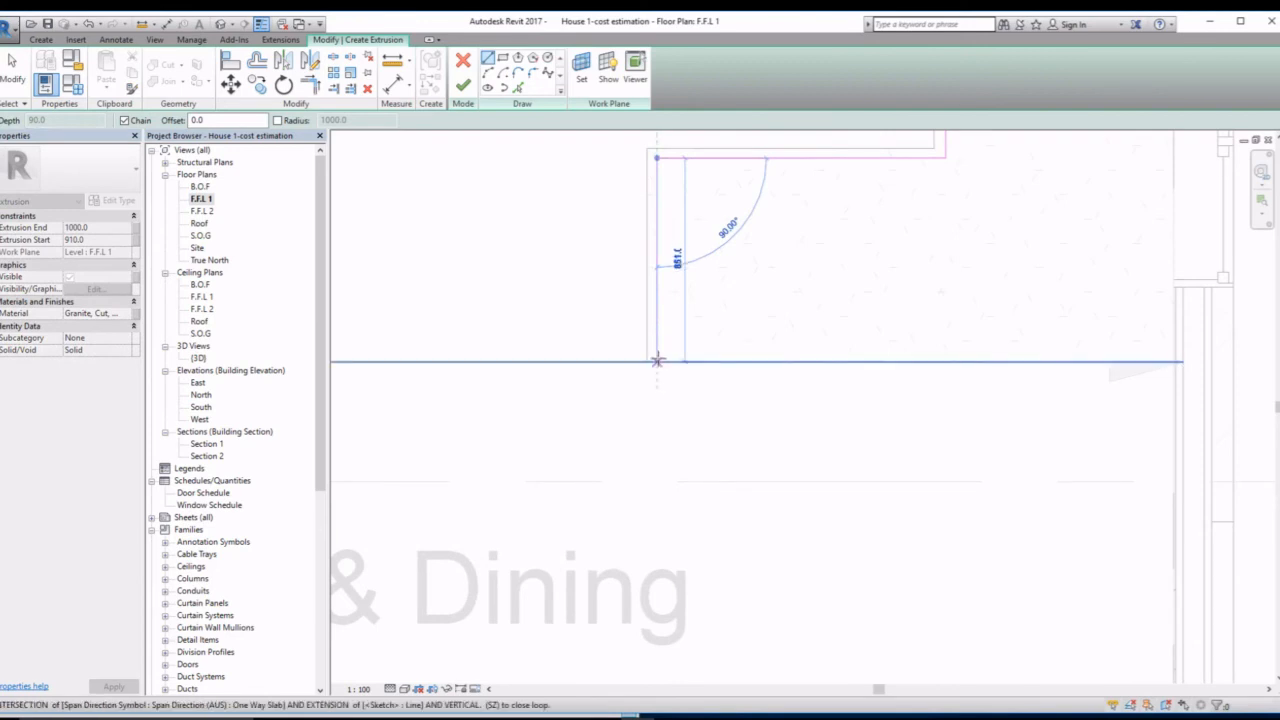
left_click(656, 360)
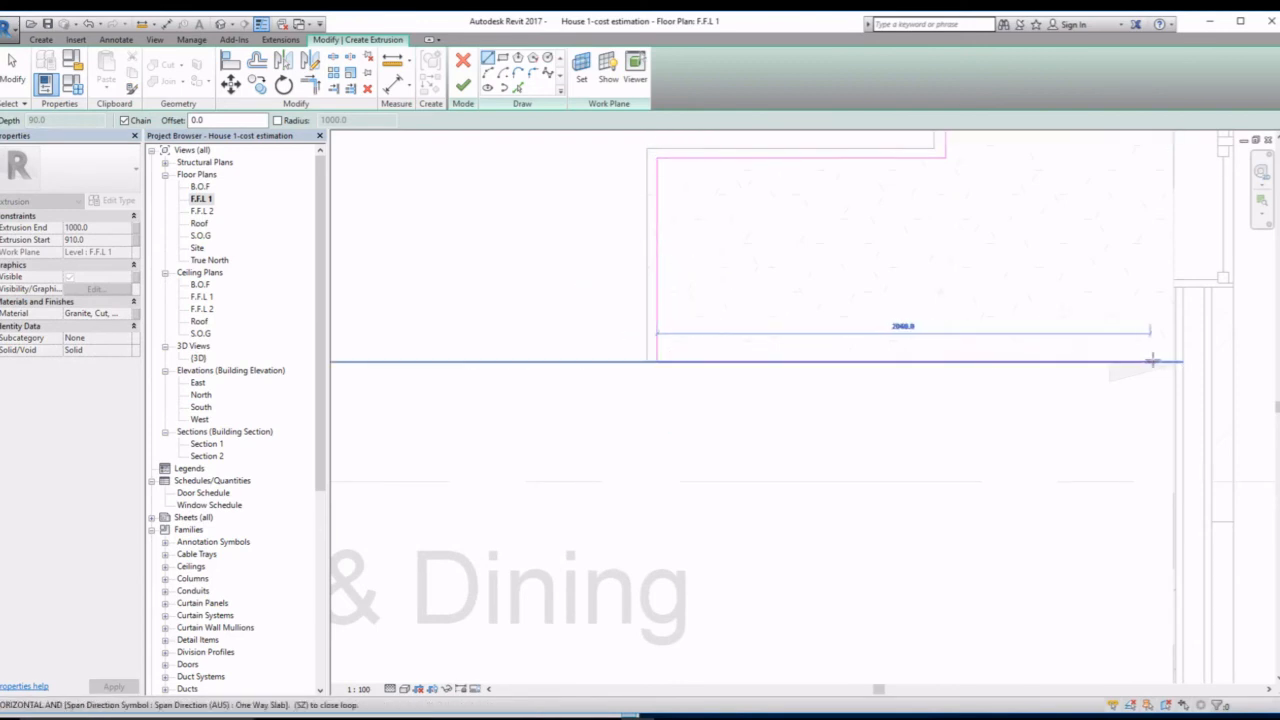
- Draw a horizontal edge along the lower benchtop end to the wall, then a vertical edge along that wall to the upper inner corner
scroll(1173, 361, "up", 3)
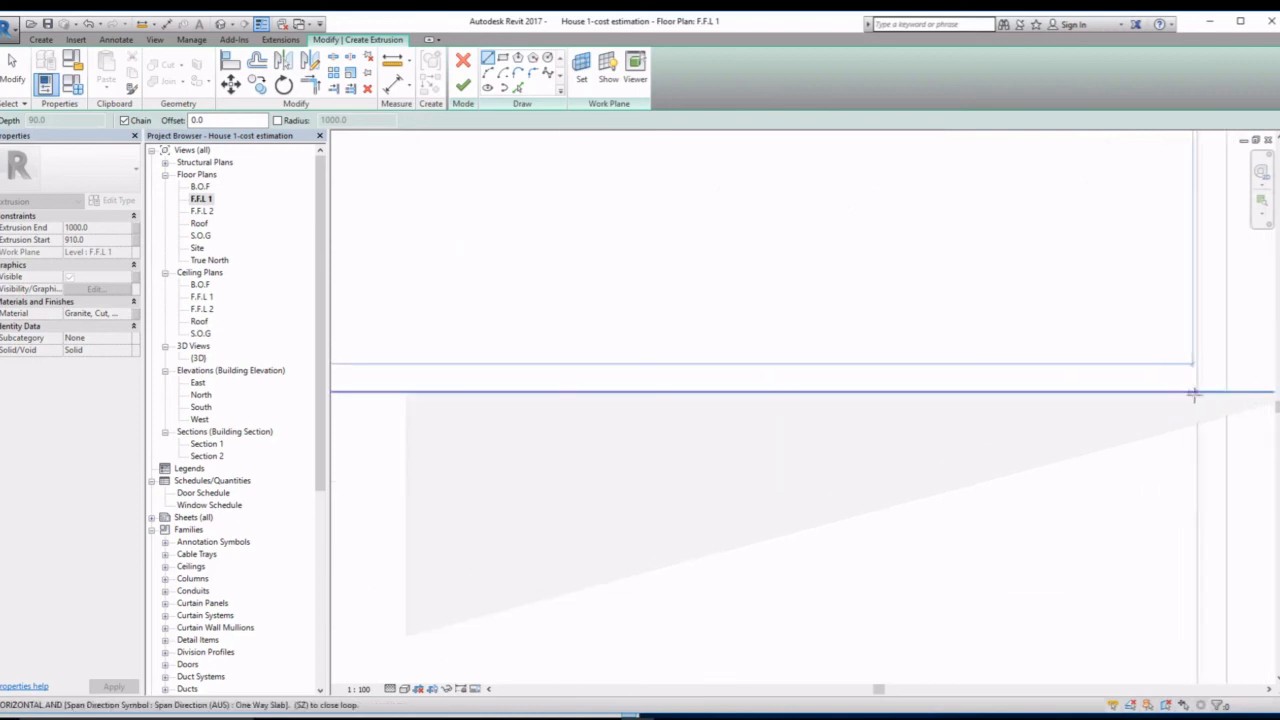
scroll(1160, 367, "down", 5)
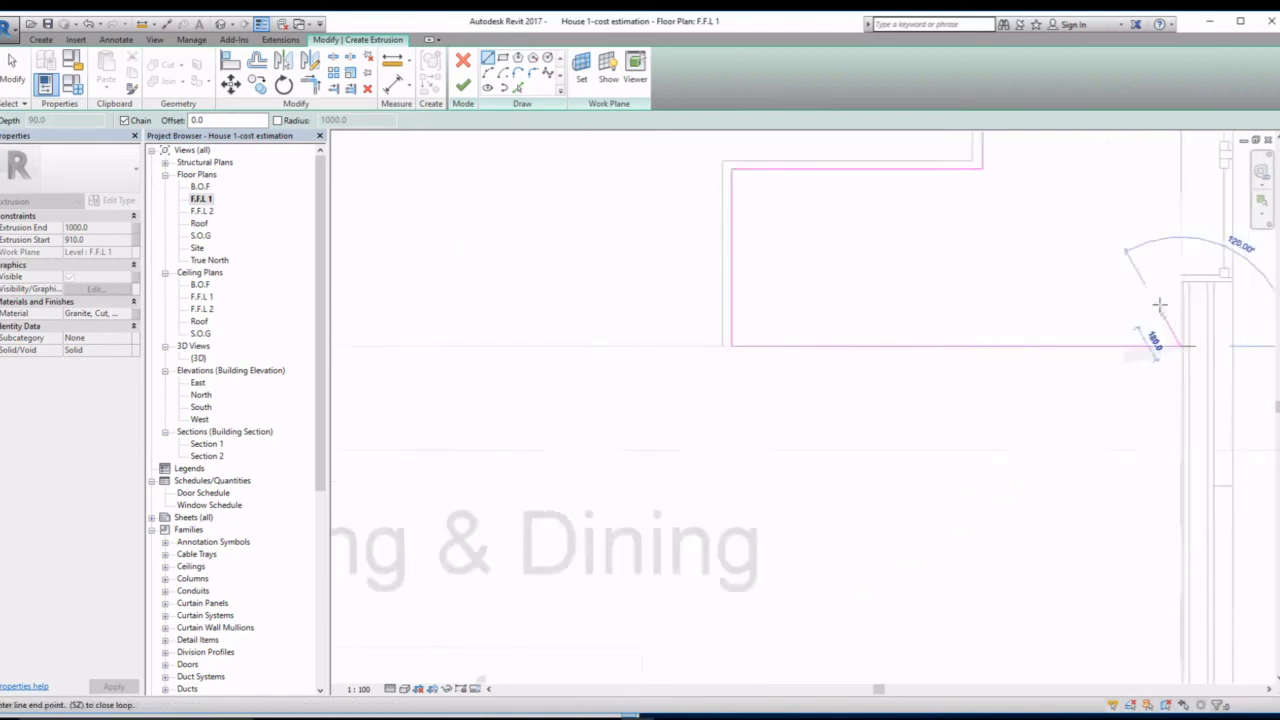
scroll(1160, 367, "down", 2)
scroll(1138, 219, "down", 2)
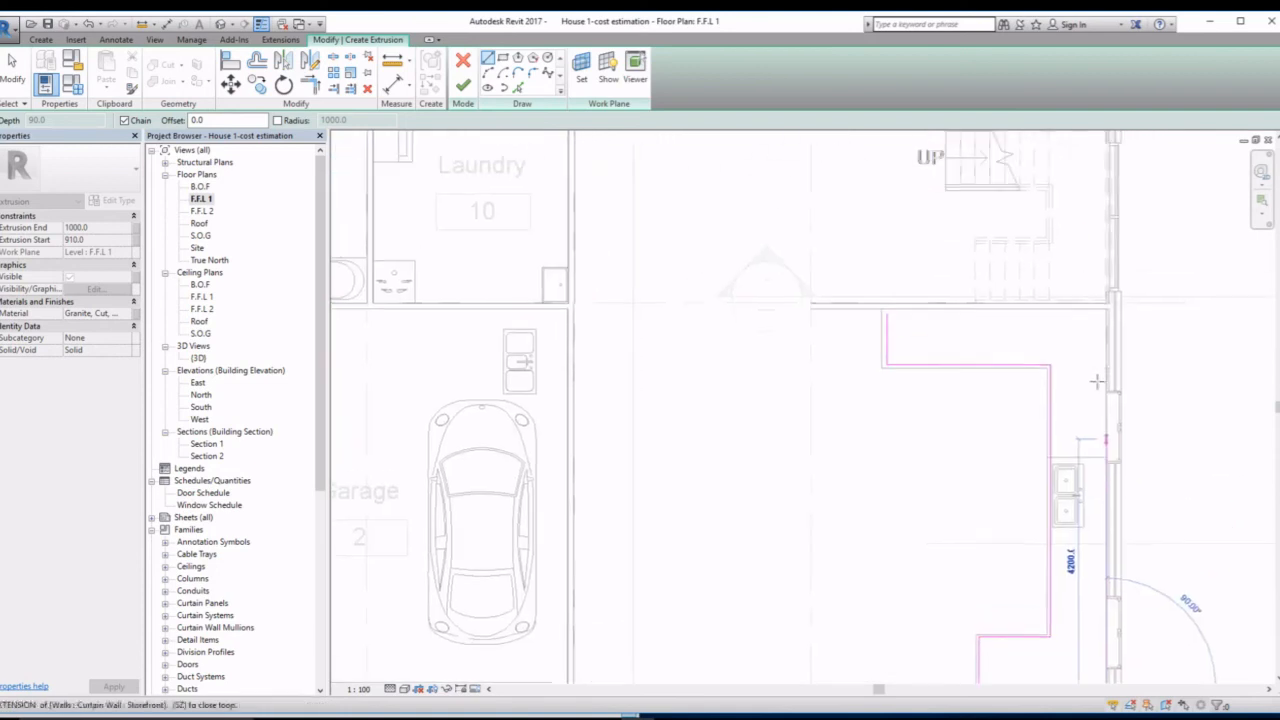
scroll(1075, 304, "up", 6)
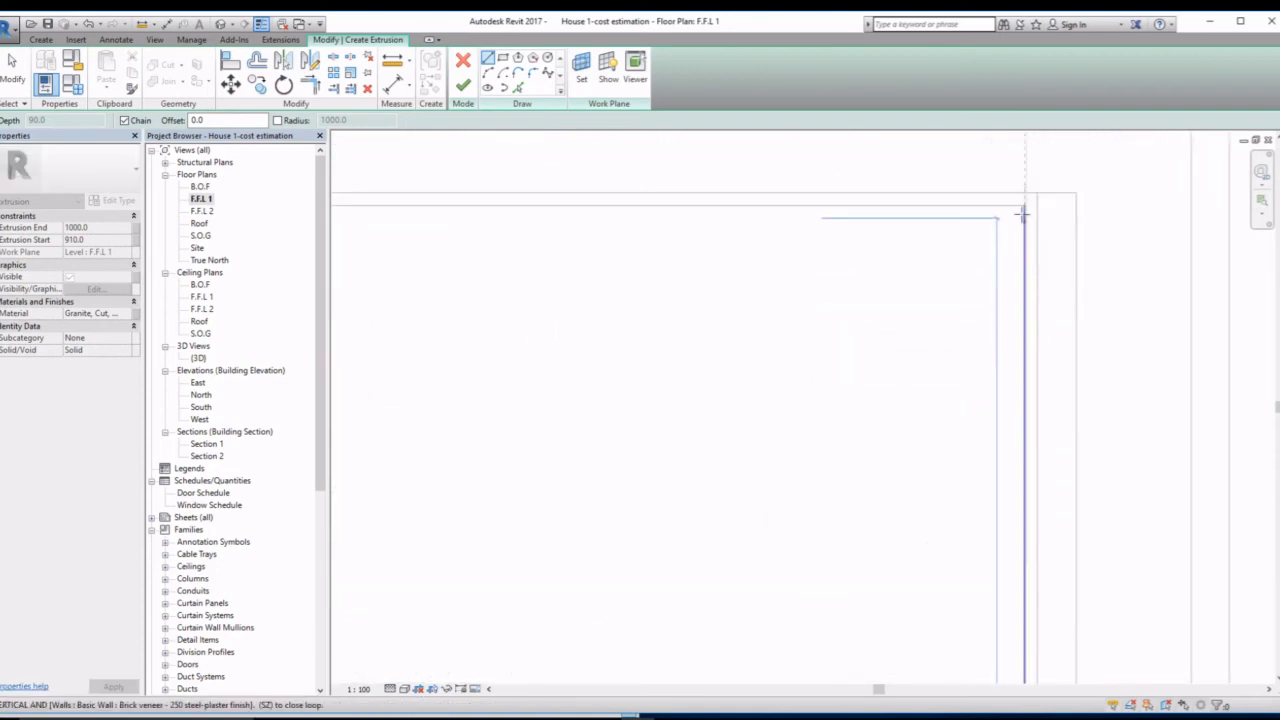
left_click(1024, 205)
- Draw a horizontal edge along the upper wall and close the outline with a vertical edge about 74 mm long to the open endpoint
scroll(825, 274, "down", 3)
mouse_move(663, 306)
middle_mouse_down()
mouse_move(766, 300)
mouse_move(1098, 332)
middle_mouse_up()
middle_click_drag(543, 338, 897, 344)
scroll(735, 342, "down", 3)
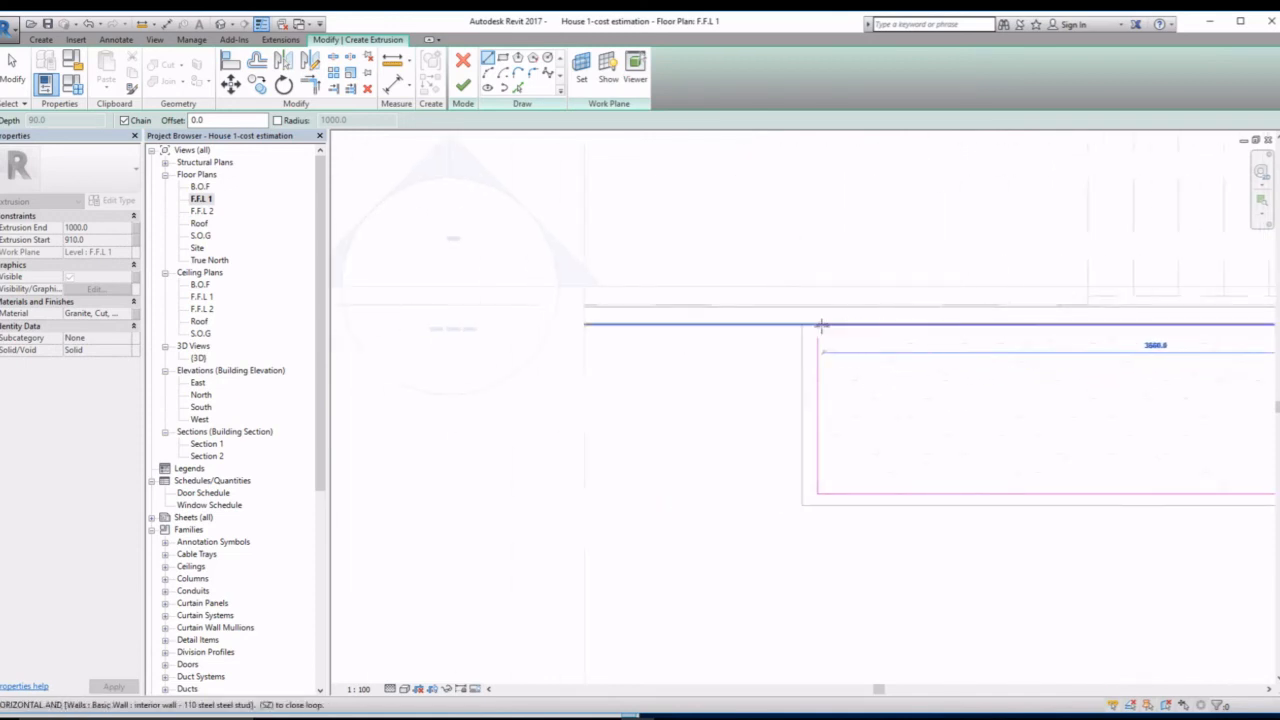
left_click(820, 323)
scroll(820, 323, "up", 3)
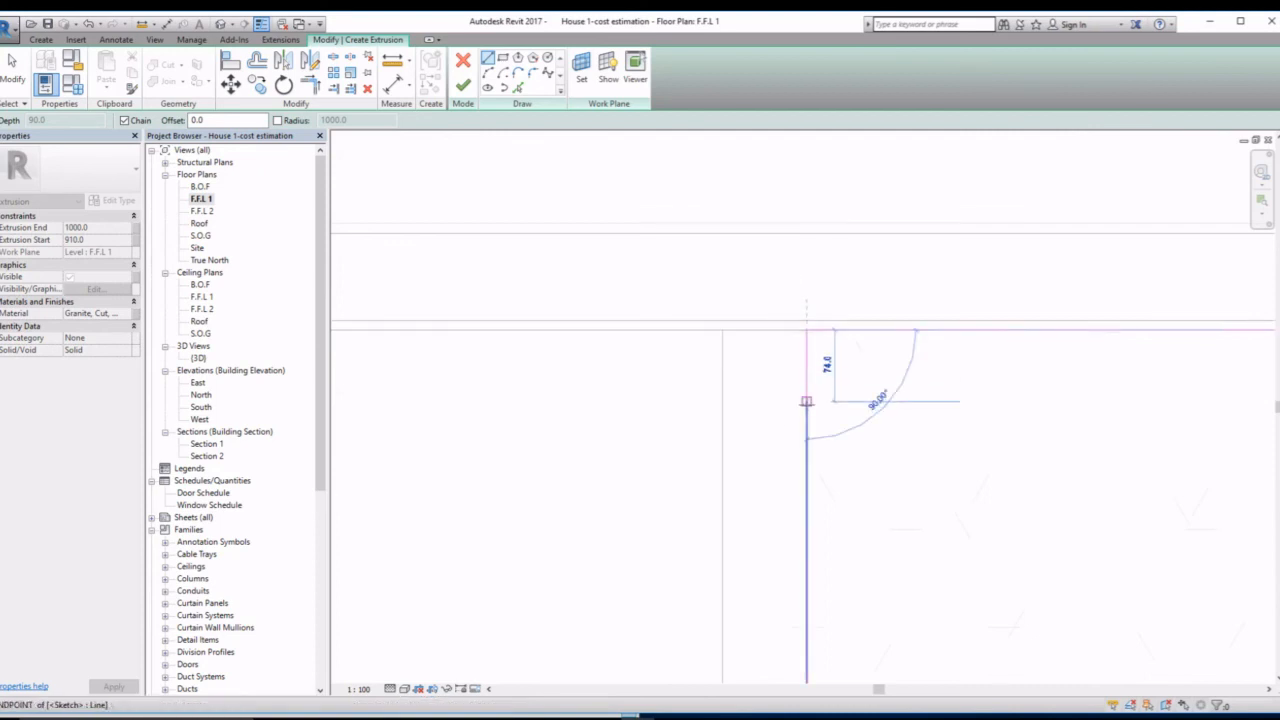
key("Escape")
- Set the base extrusion's start to 0 and its end to 910
scroll(796, 473, "down", 2)
scroll(796, 473, "down", 2)
middle_click_drag(855, 500, 760, 311)
scroll(775, 340, "down", 4)
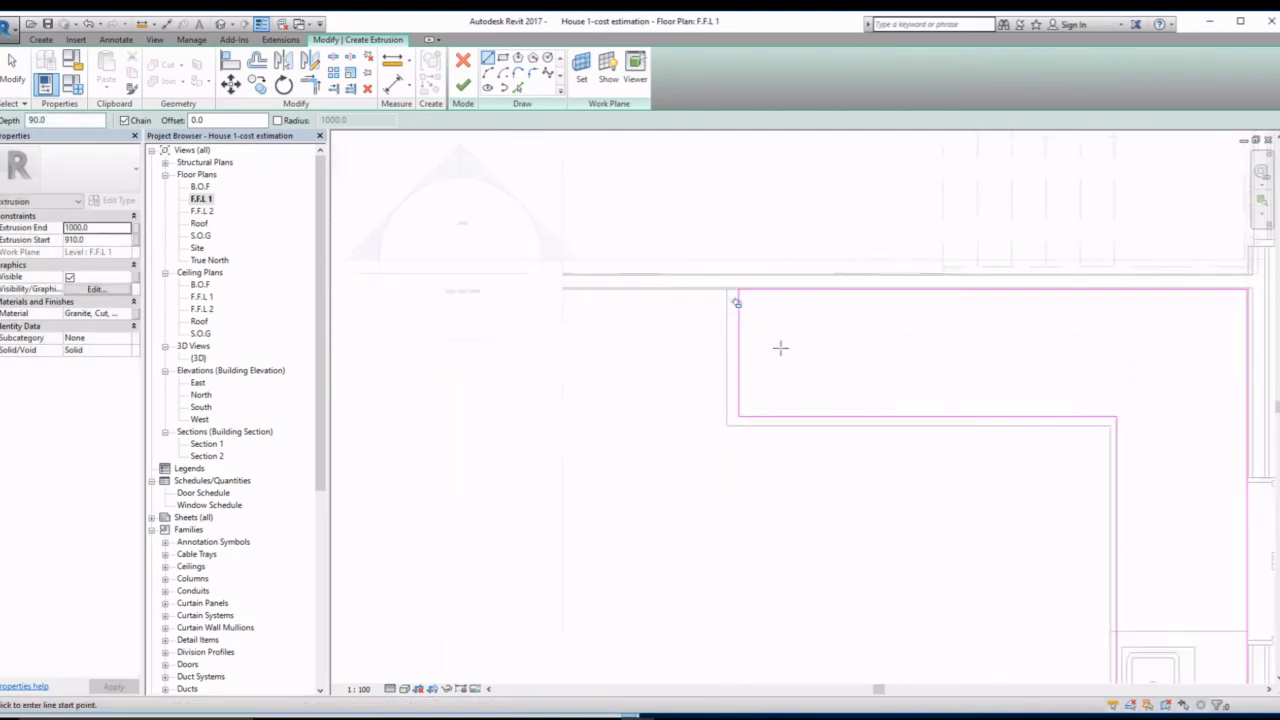
middle_click_drag(877, 391, 590, 315)
middle_click_drag(687, 391, 680, 323)
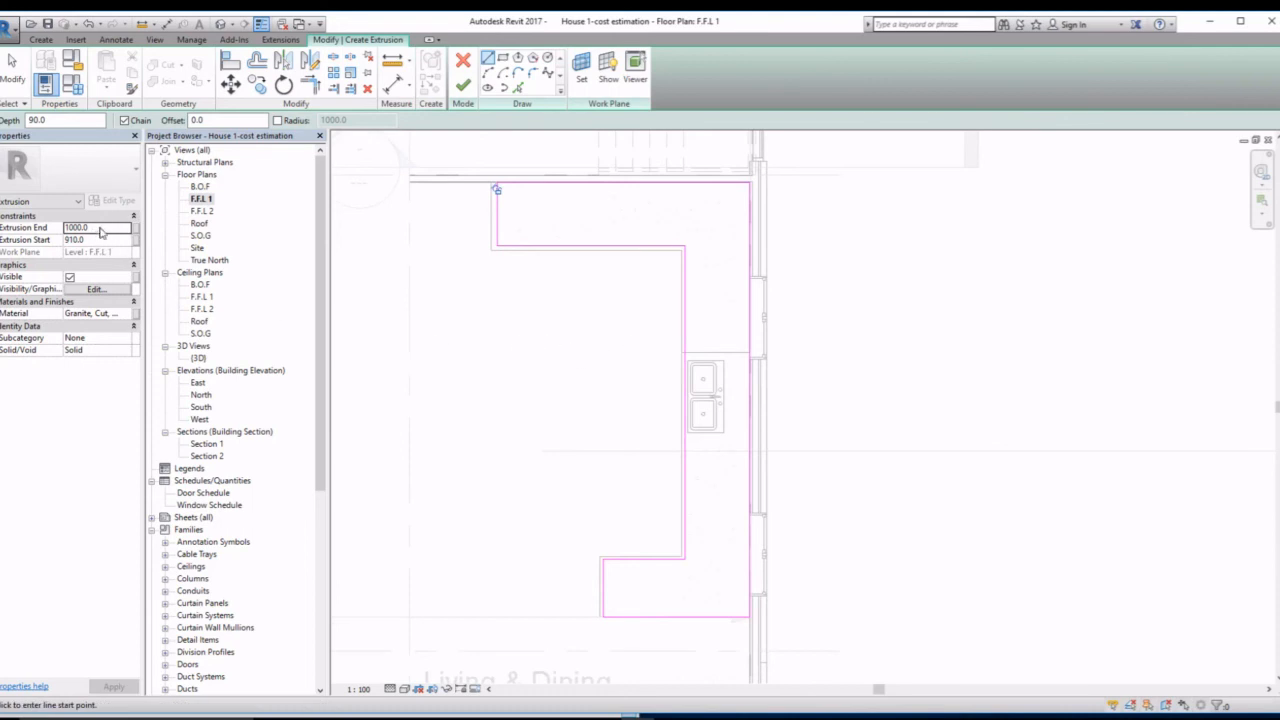
left_click(99, 240)
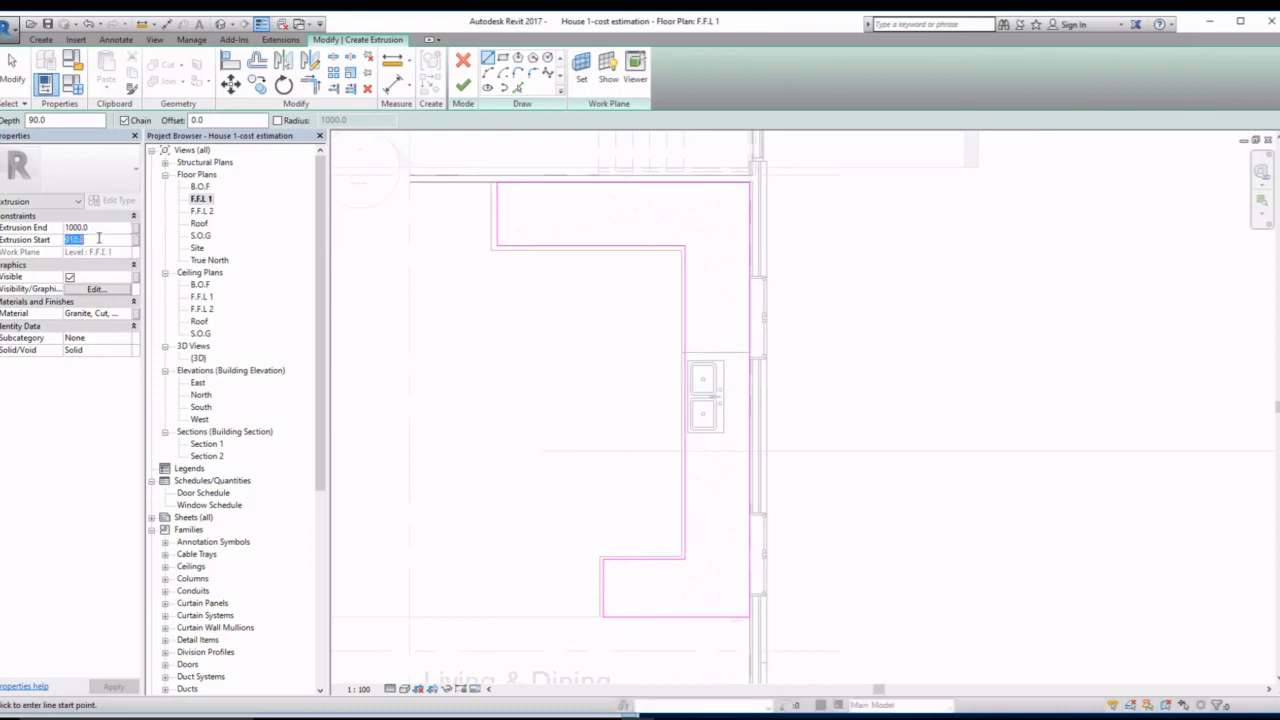
type("0")
left_click(97, 227)
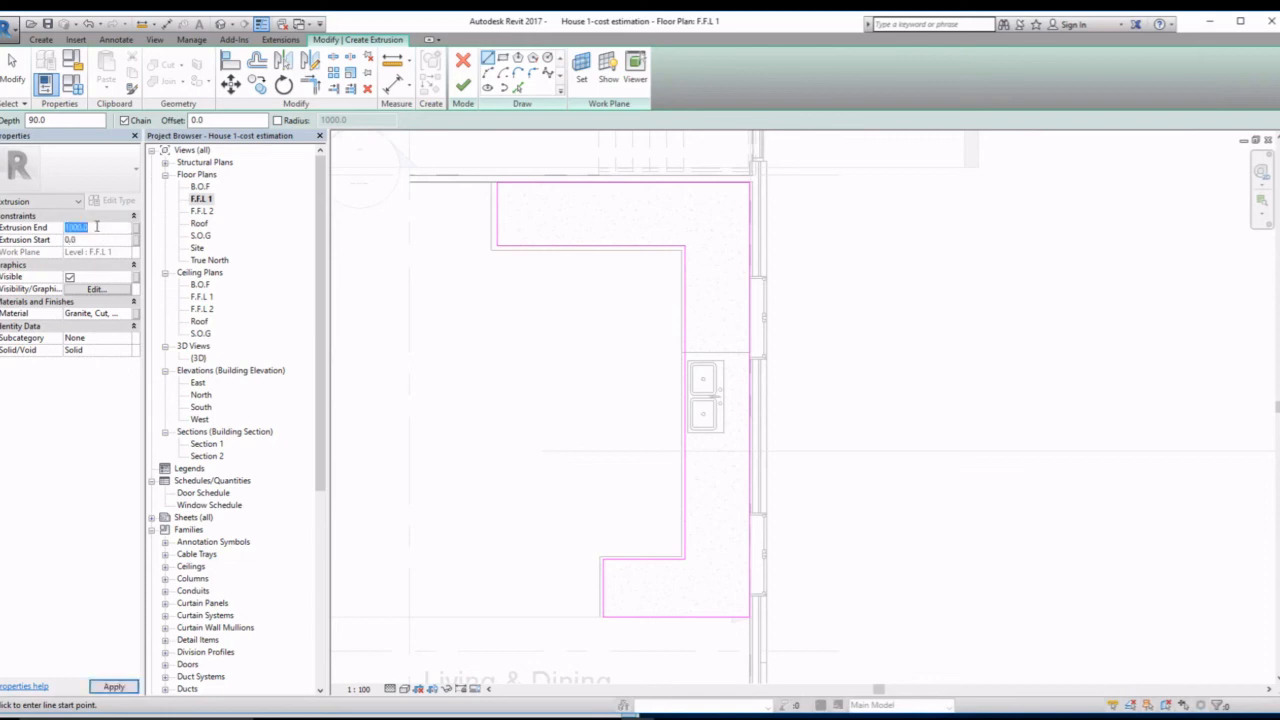
type("910")
- Open the material choice for the base extrusion and search the materials for "wood"
left_click(107, 318)
left_click(130, 313)
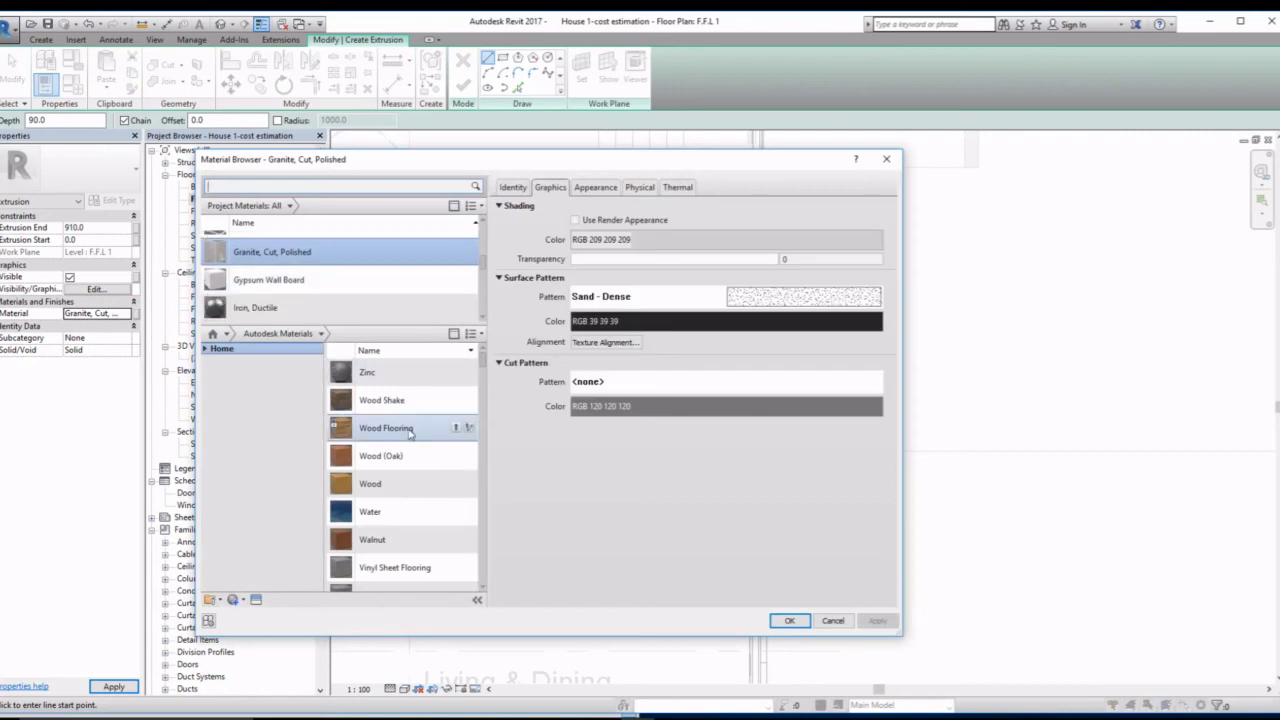
left_click_drag(399, 488, 399, 274)
scroll(363, 260, "down", 3)
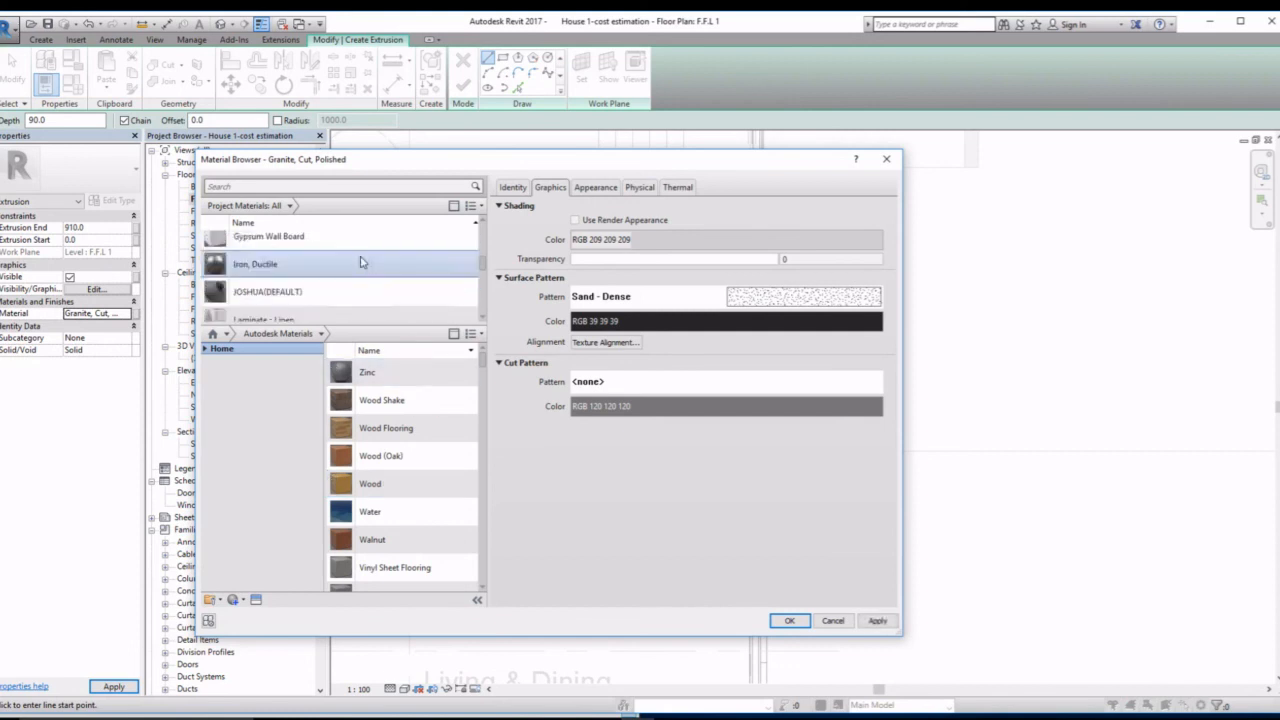
left_click(303, 187)
type("wood")
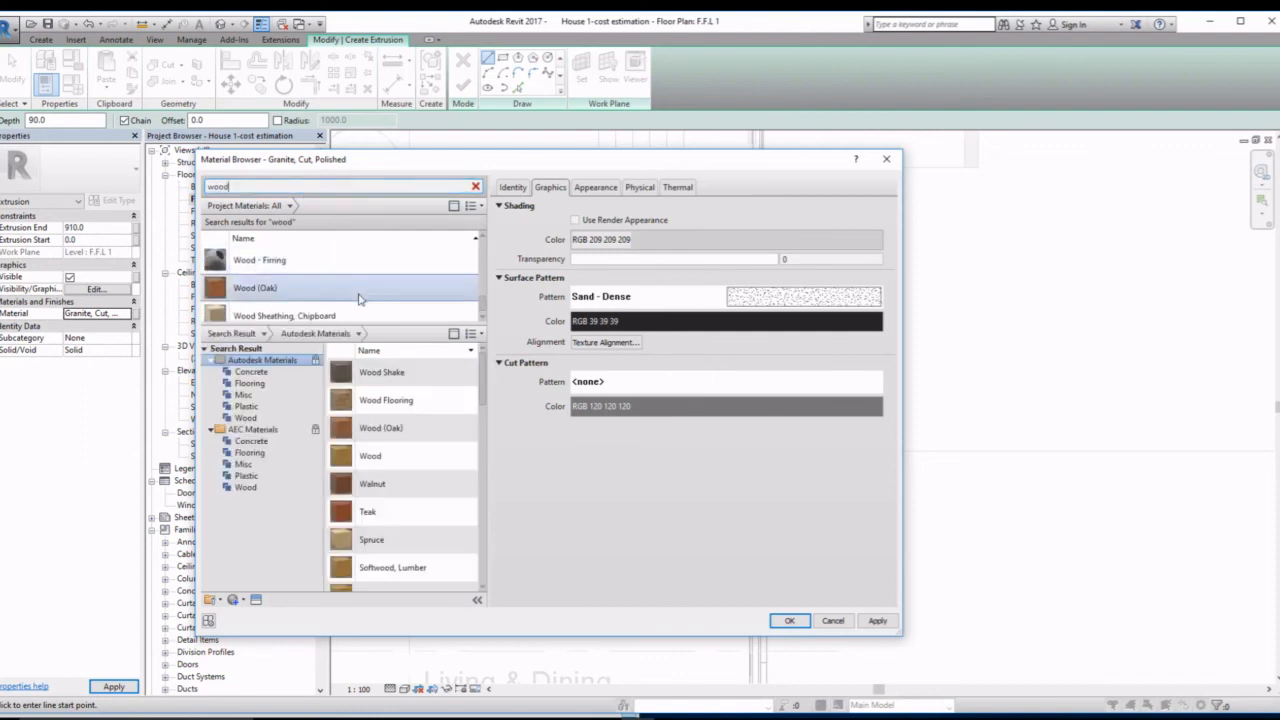
- Compare the wood materials, including Wood Sheathing, Chipboard and Softwood, Lumber, and select Wood (Oak) for the base extrusion
scroll(358, 283, "up", 5)
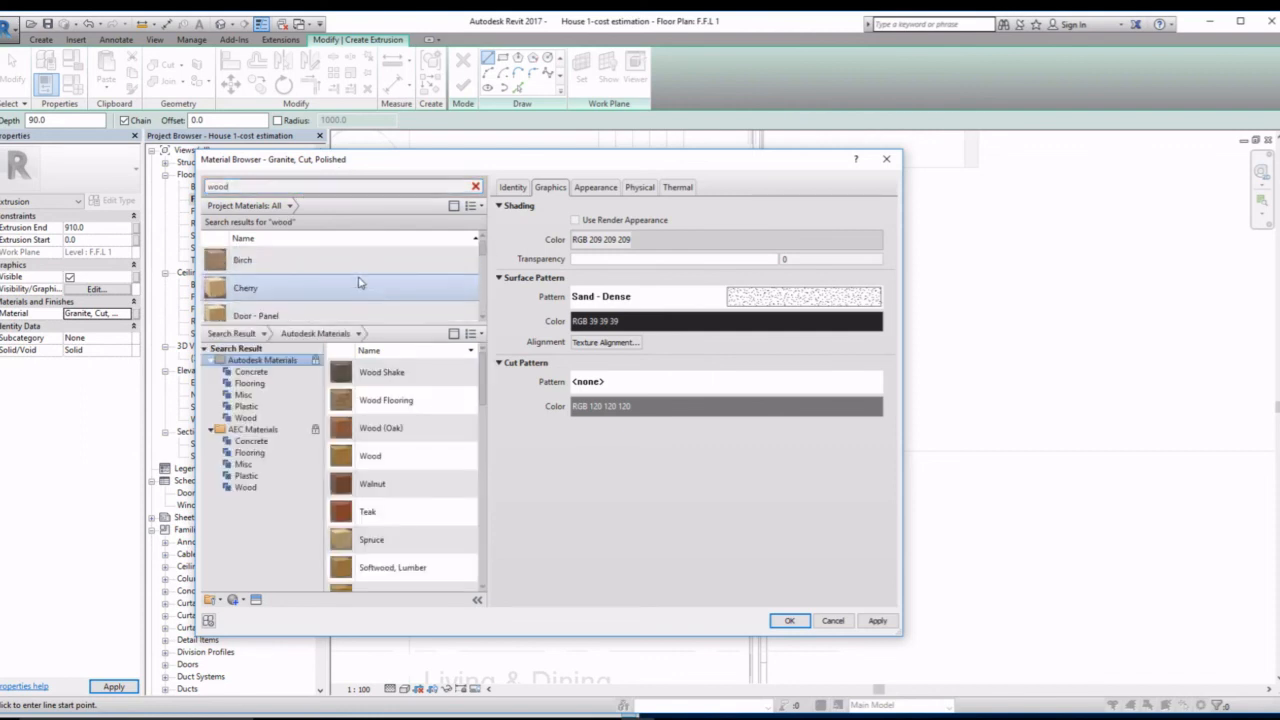
scroll(360, 283, "down", 4)
scroll(360, 283, "down", 3)
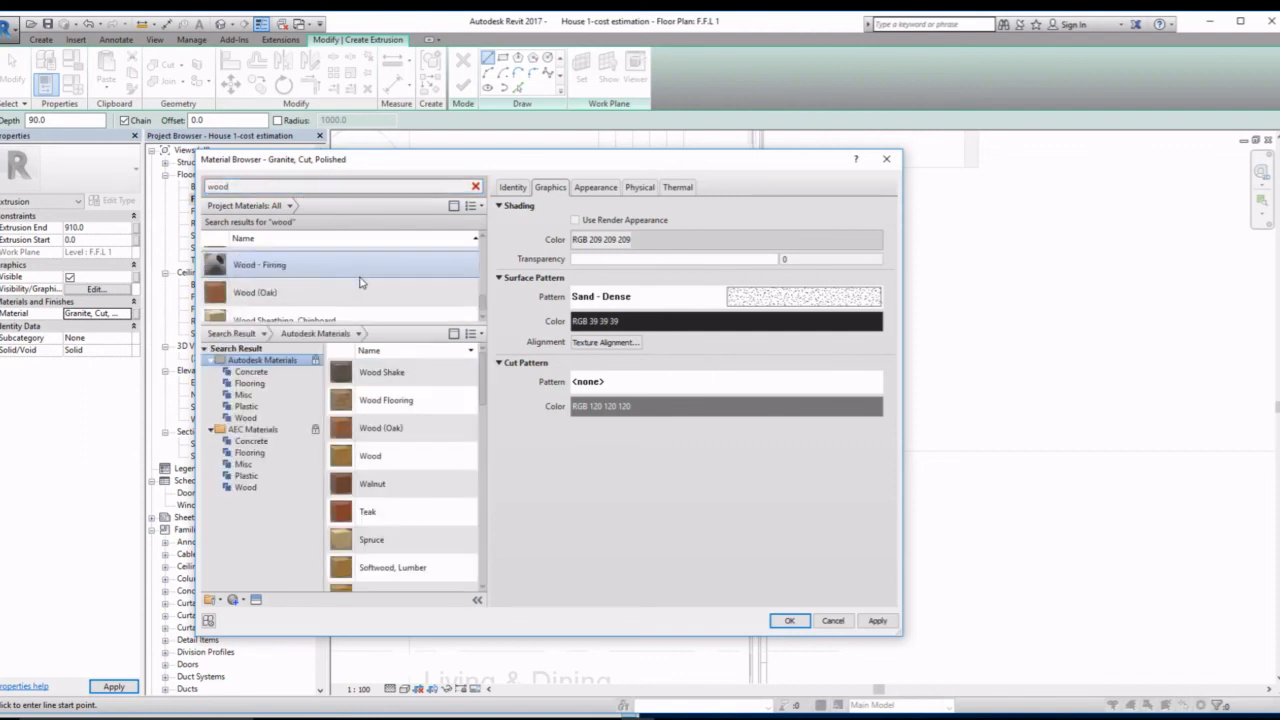
left_click(353, 294)
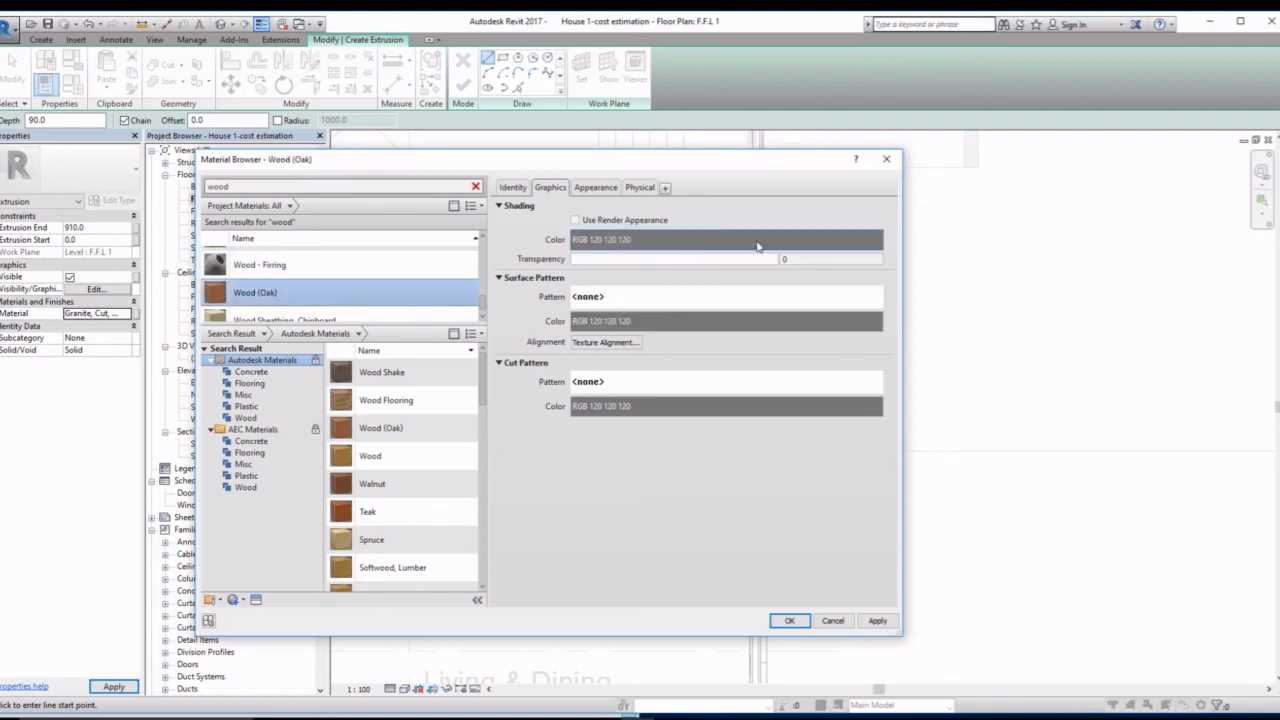
scroll(330, 296, "down", 1)
left_click(325, 308)
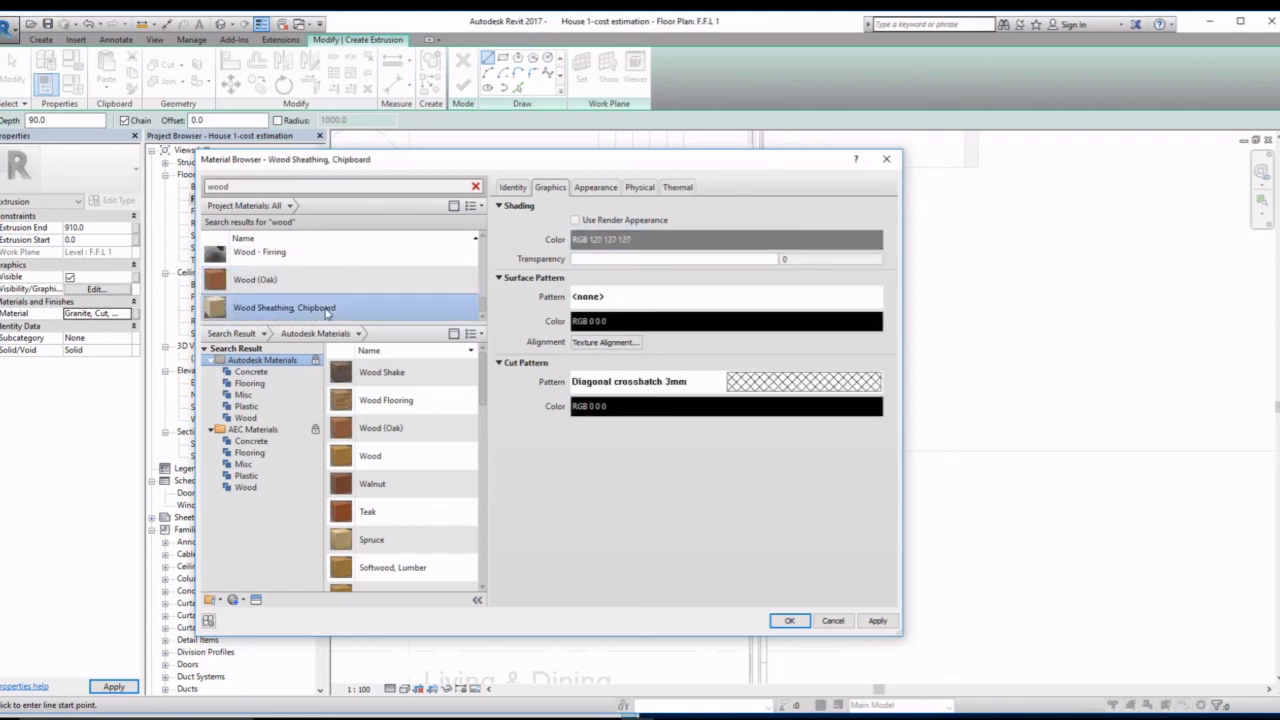
left_click(338, 285)
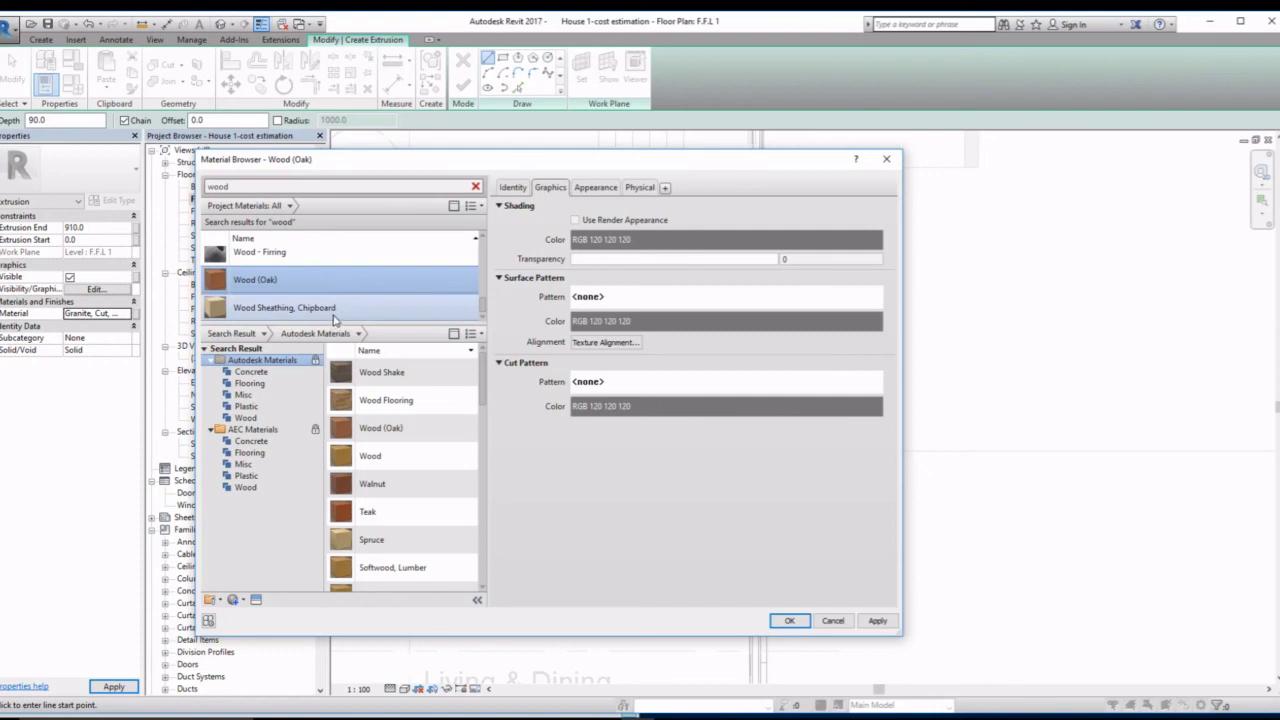
scroll(325, 292, "up", 2)
left_click(326, 264)
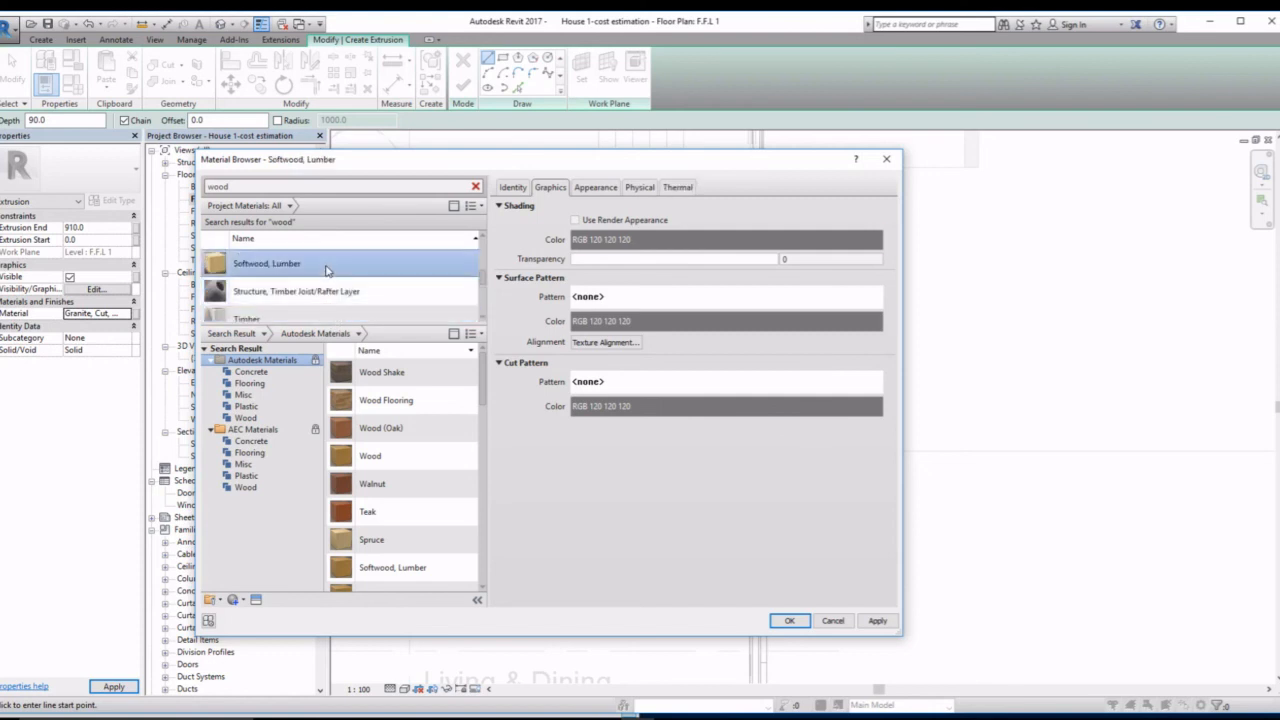
scroll(337, 295, "up", 3)
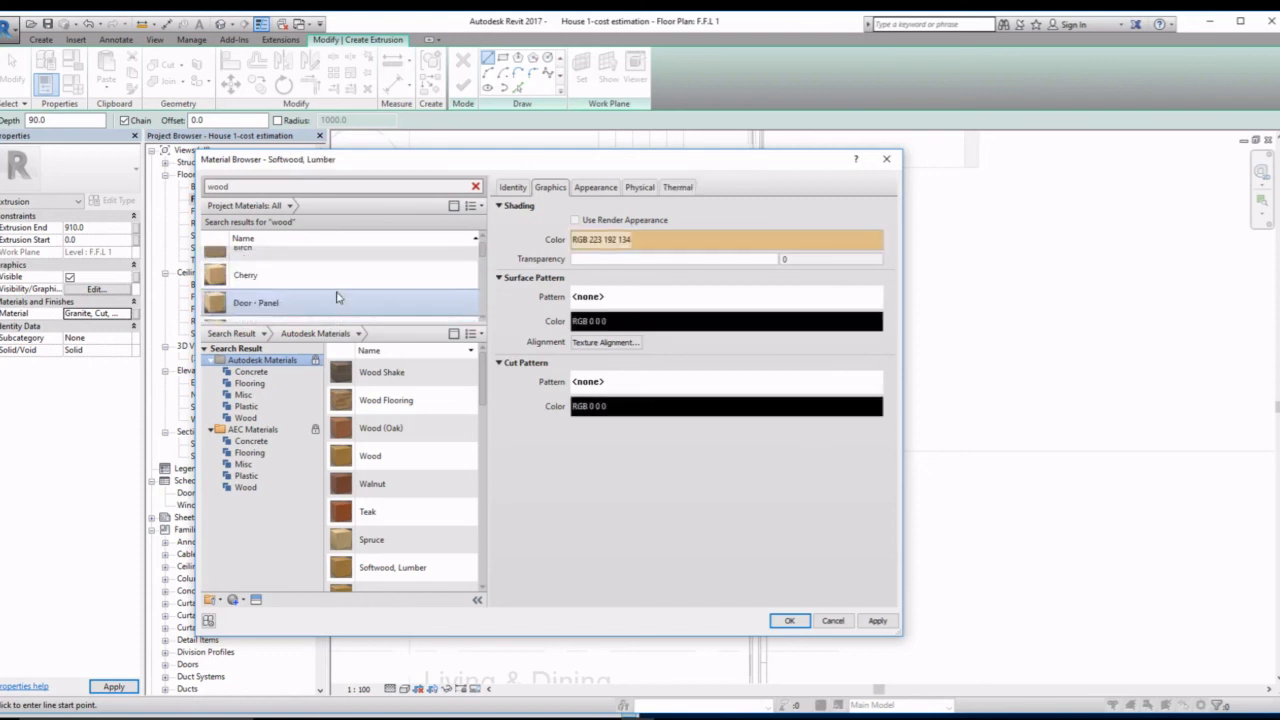
scroll(337, 296, "down", 5)
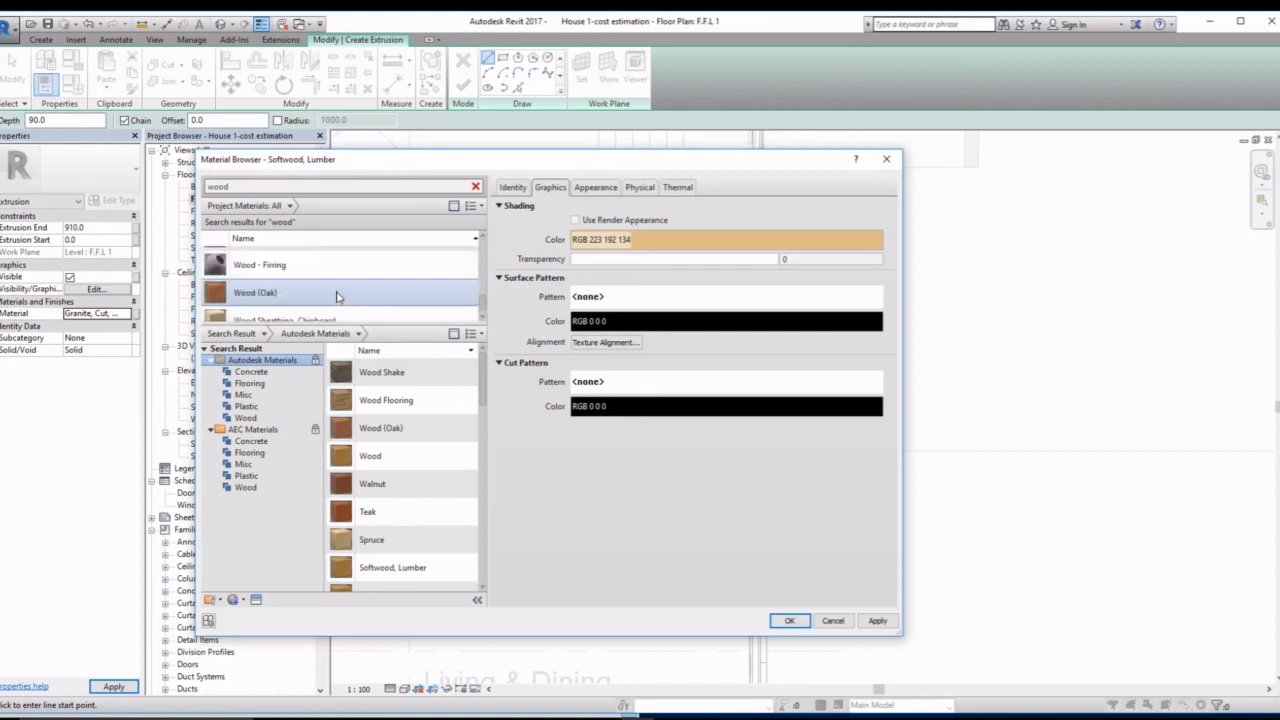
left_click(344, 288)
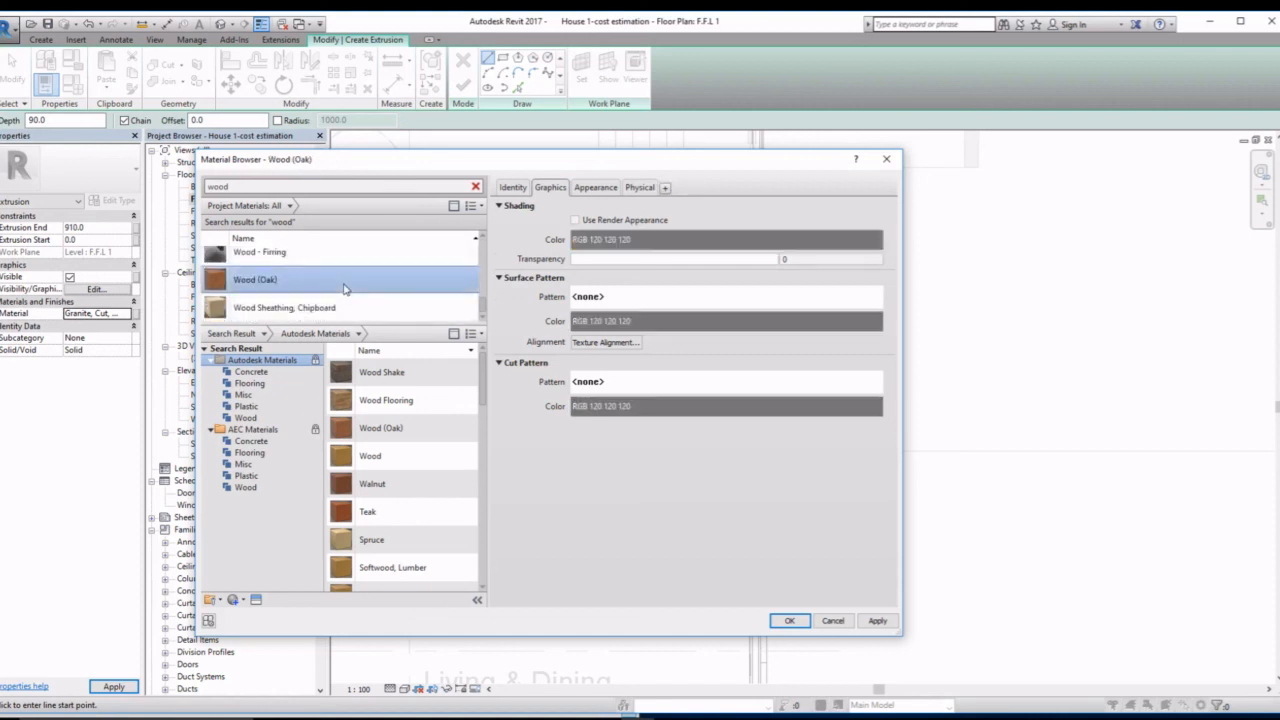
- Set the Wood (Oak) shading color to brown RGB 155 78 0 and apply the material to the extrusion
left_click(715, 243)
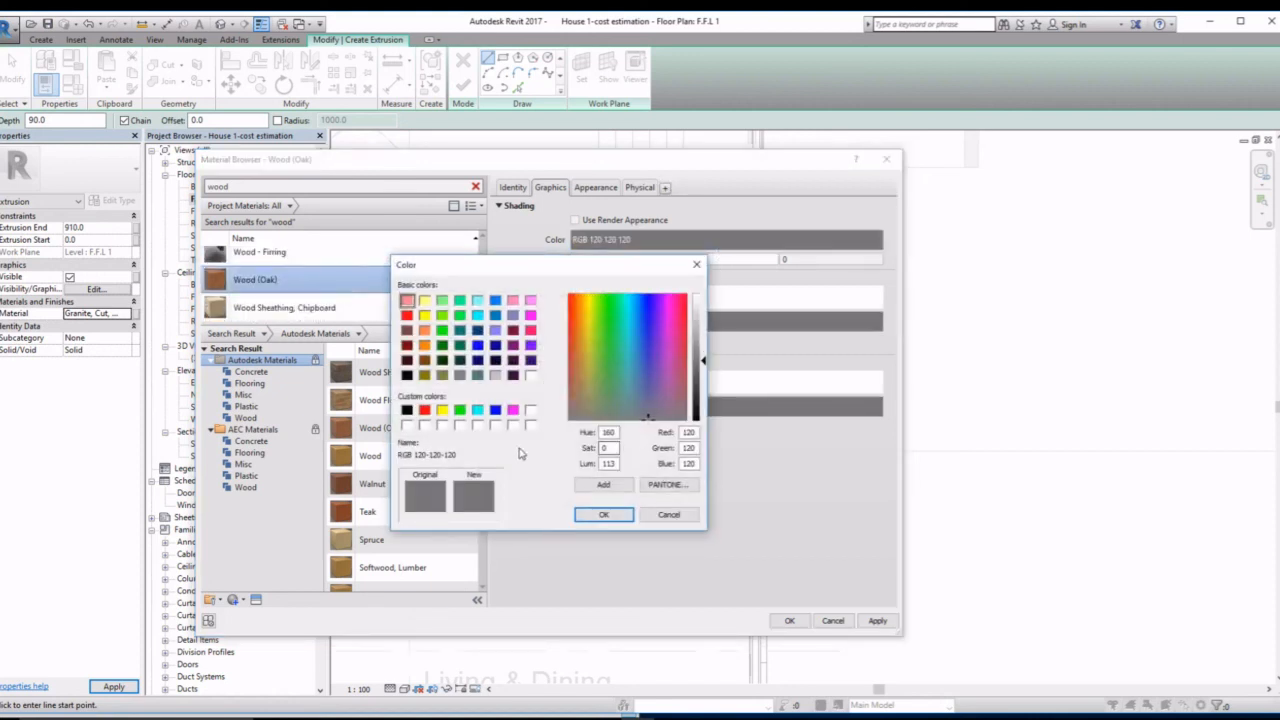
left_click(446, 333)
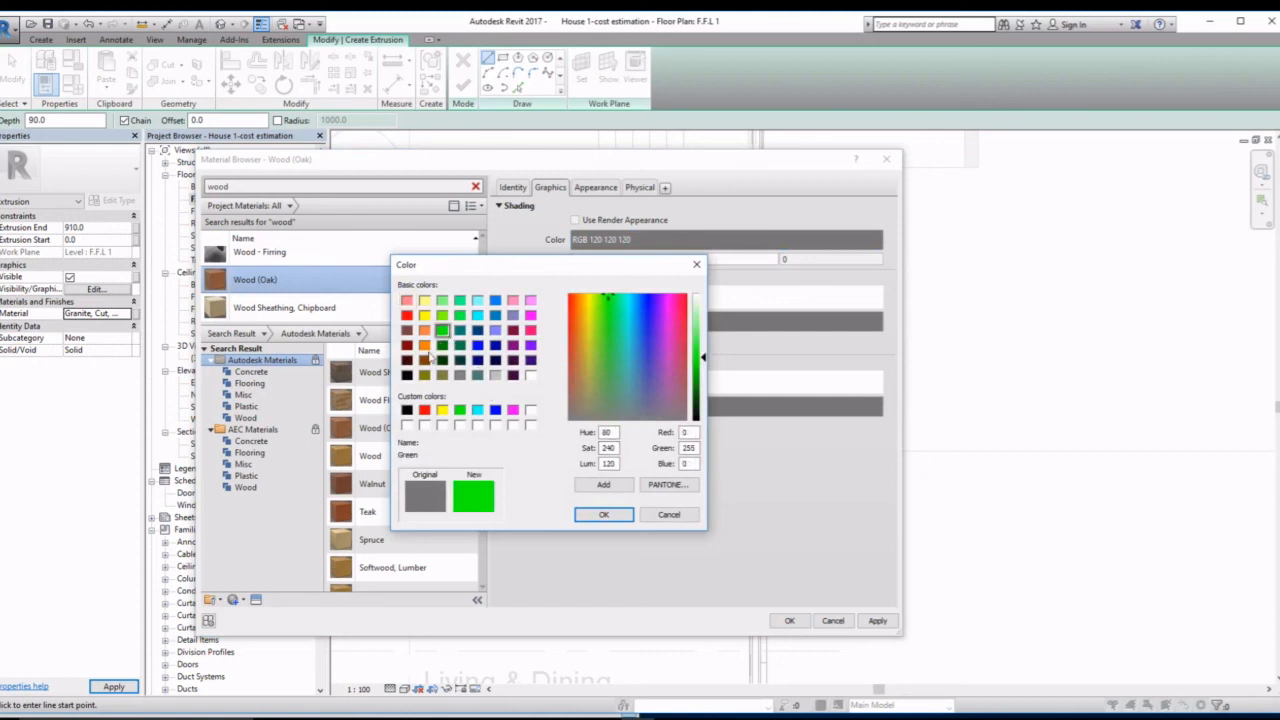
left_click(424, 345)
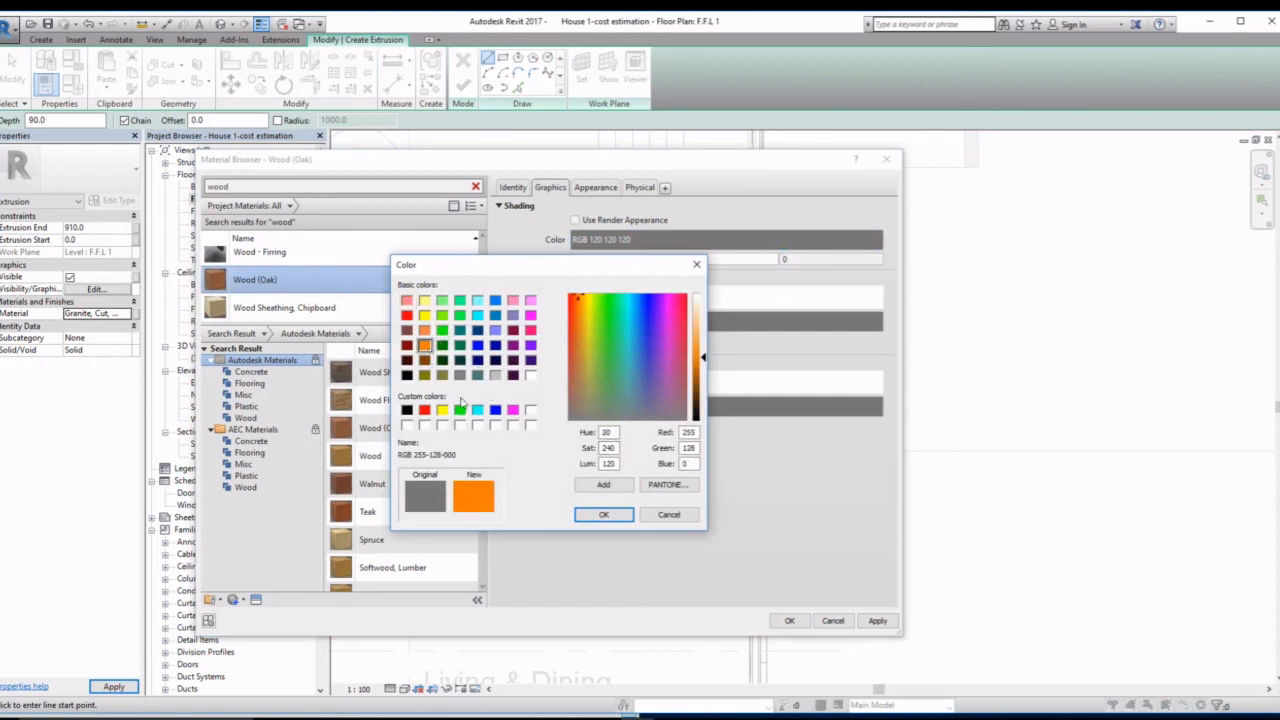
left_click(424, 331)
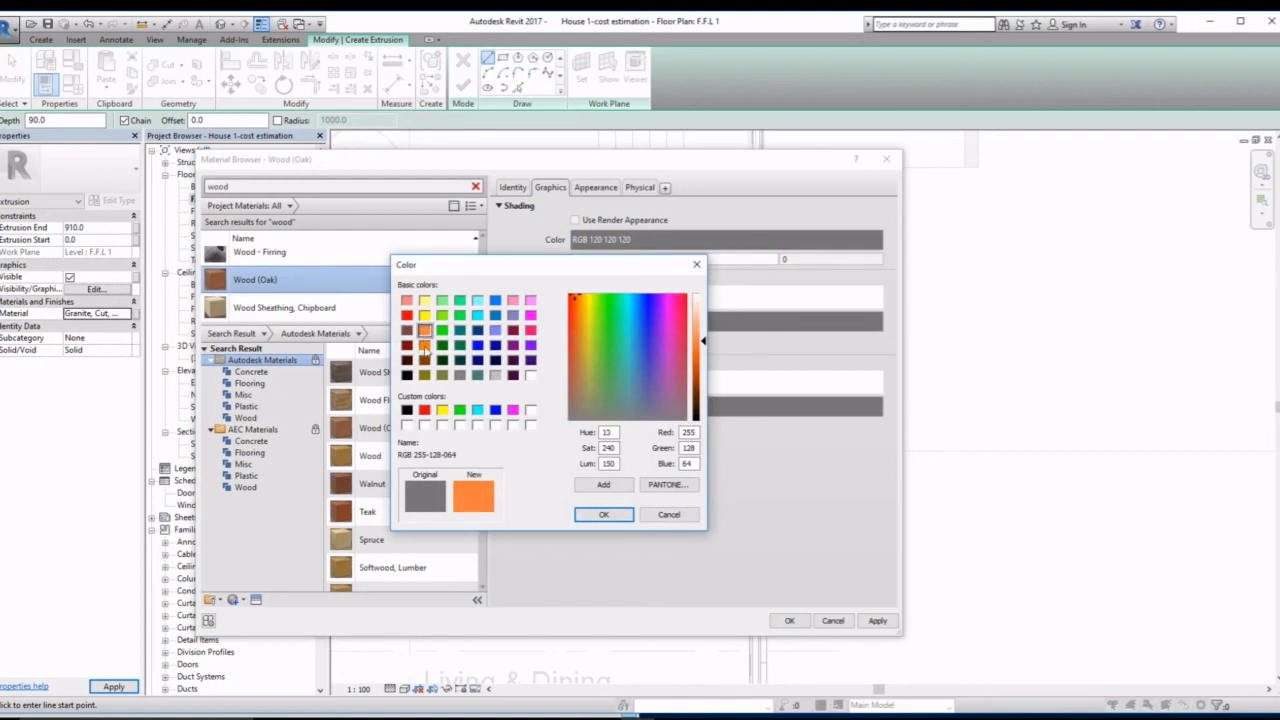
left_click(425, 361)
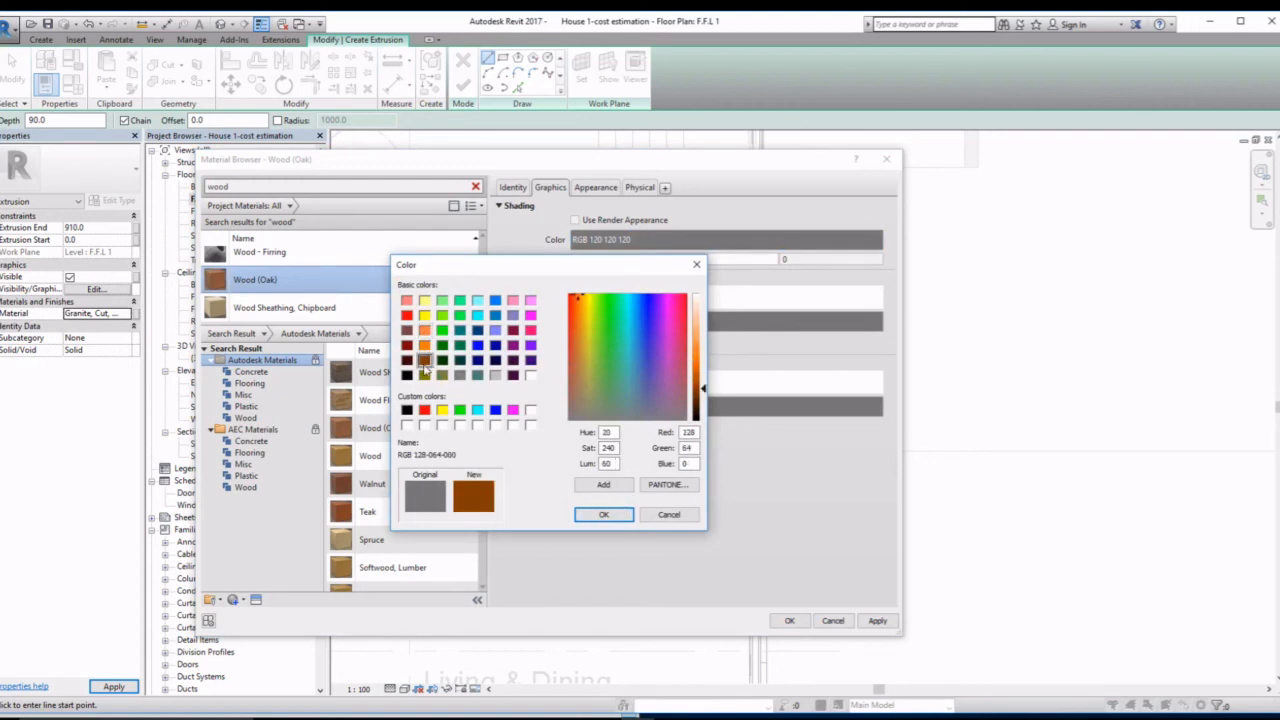
left_click(425, 346)
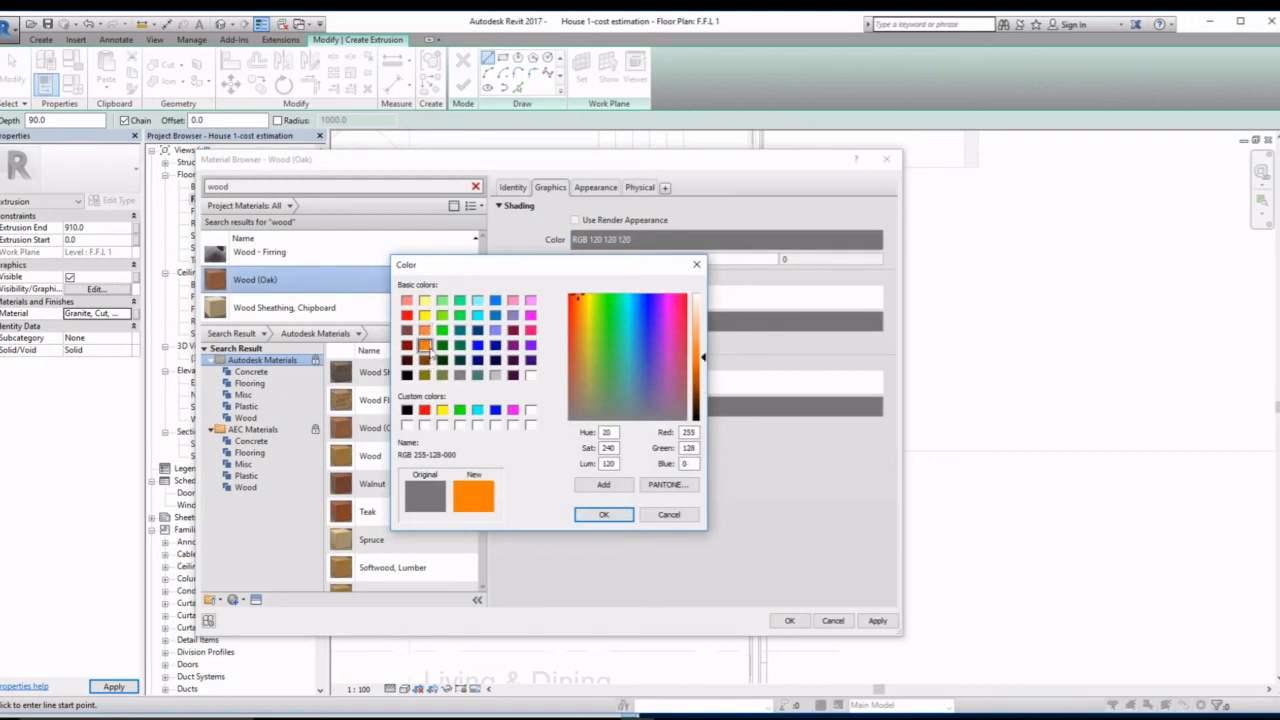
left_click(425, 361)
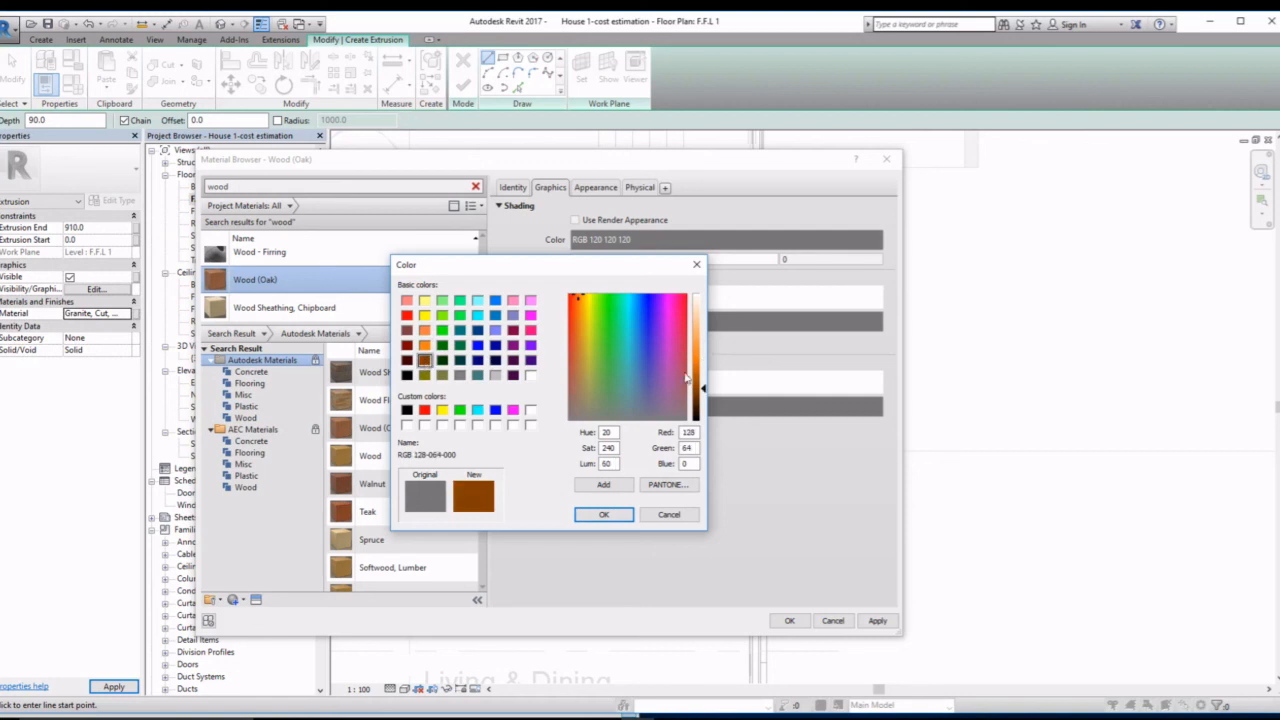
mouse_move(704, 392)
left_mouse_down()
mouse_move(706, 372)
mouse_move(704, 385)
left_mouse_up()
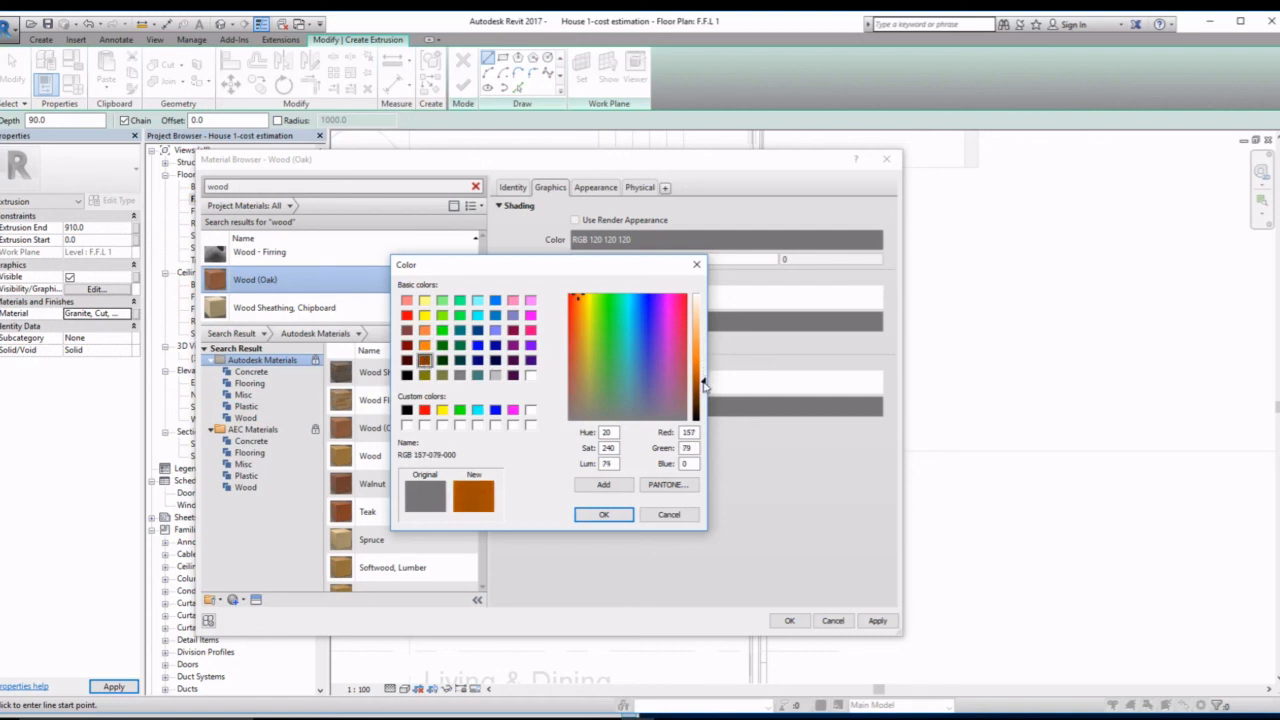
left_click(580, 514)
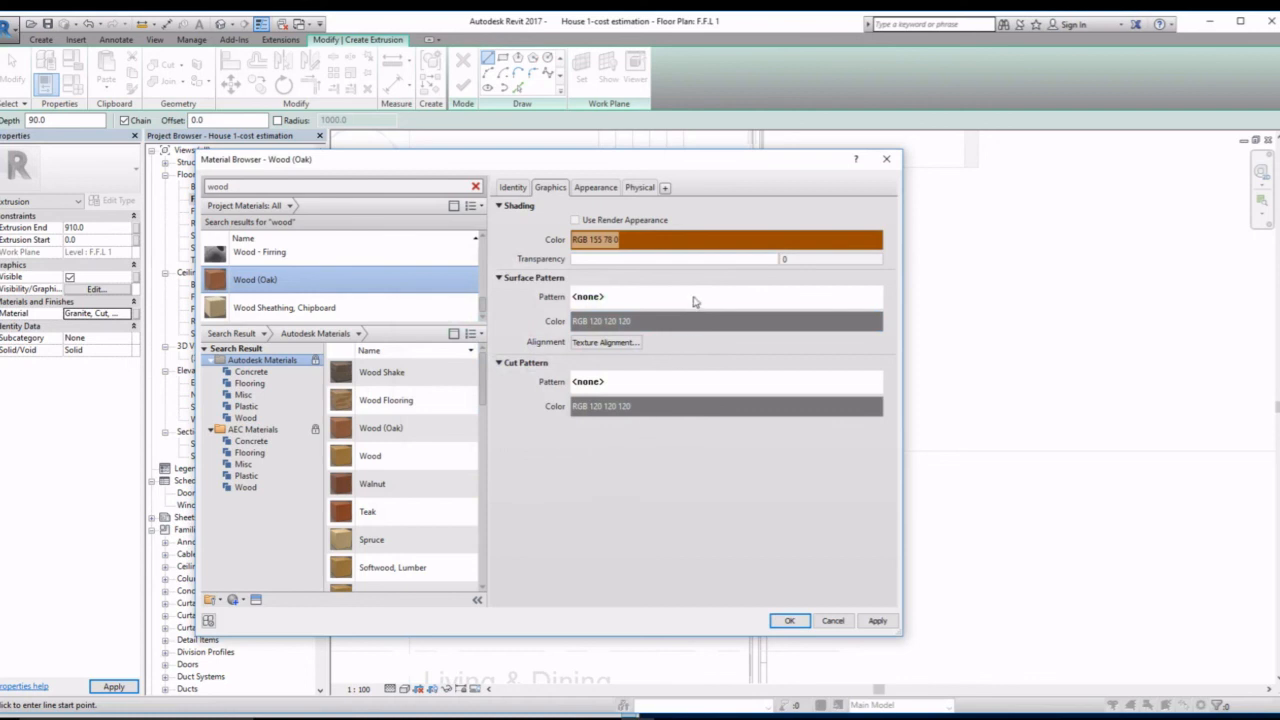
left_click(877, 620)
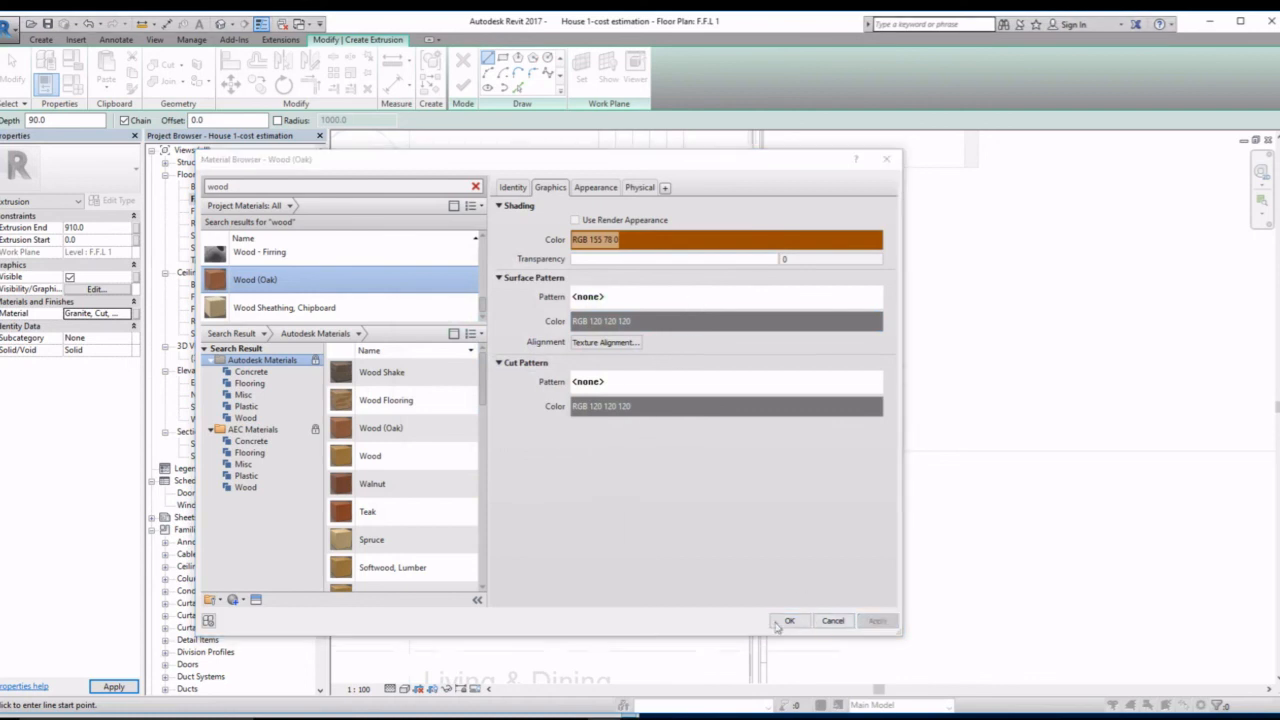
left_click(789, 621)
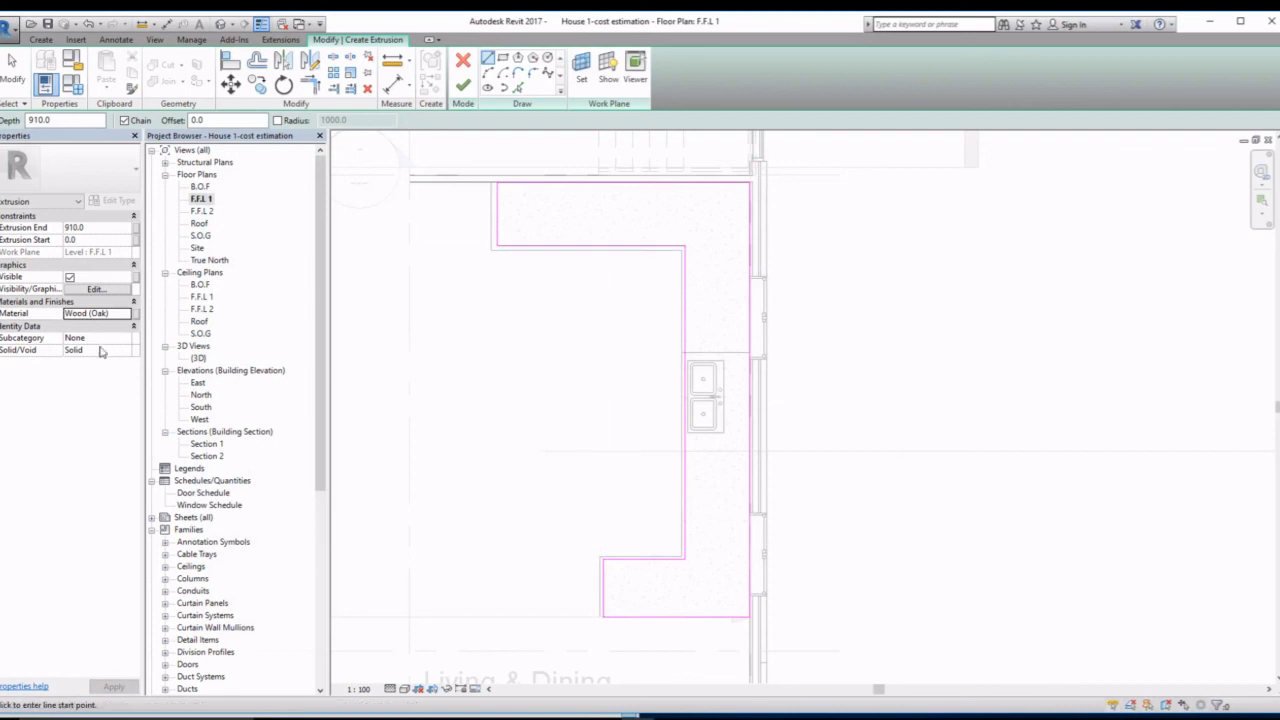
- Finish the base extrusion sketch, check the base in the 3D view, and finish the in-place model
left_click(463, 86)
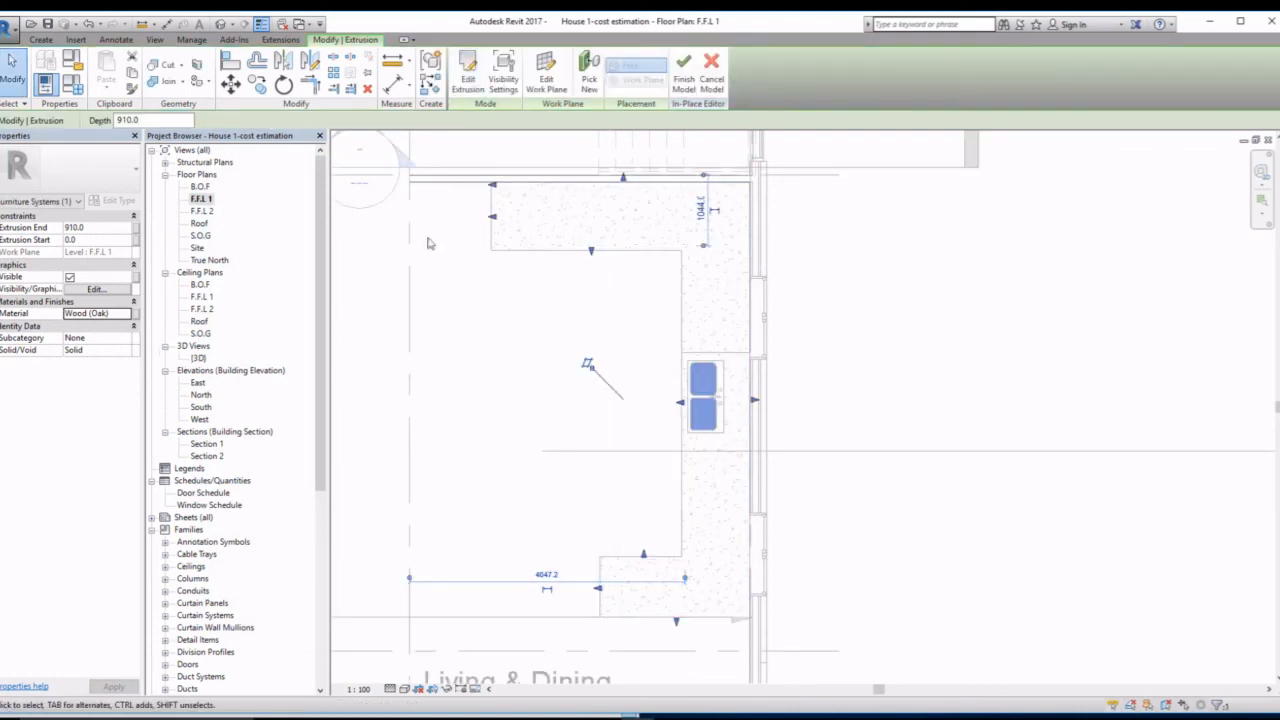
left_click(221, 24)
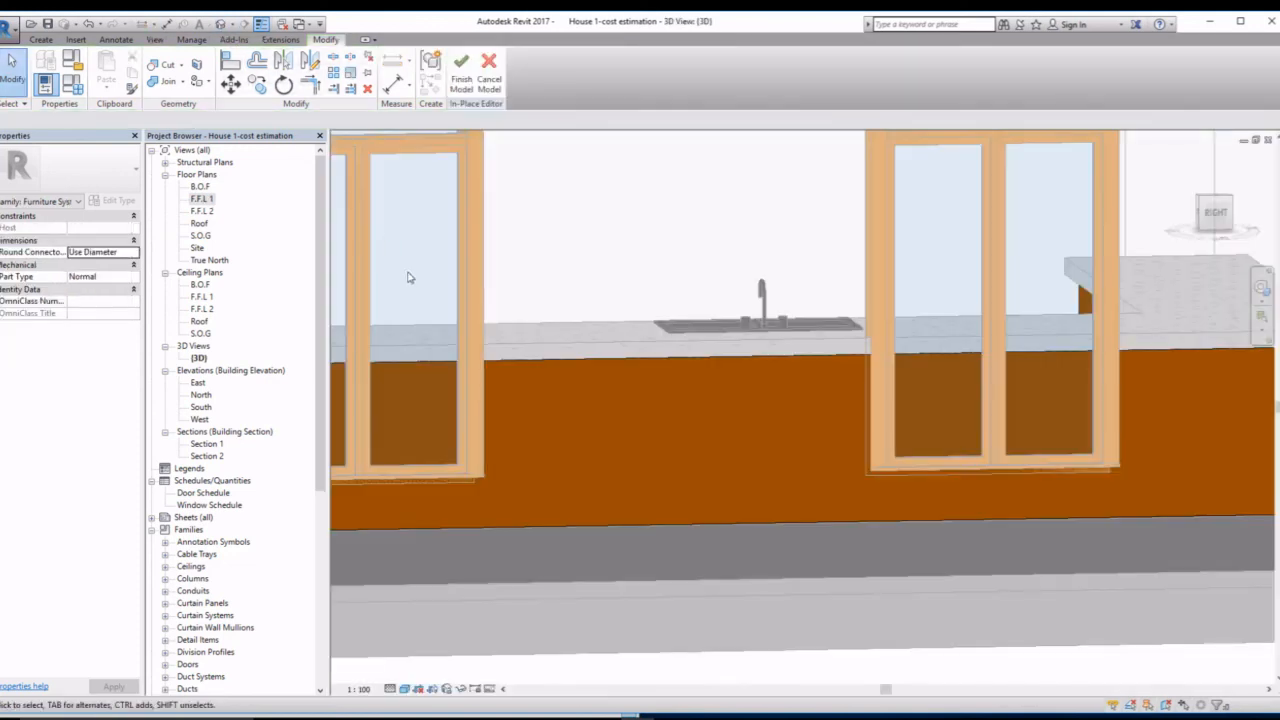
scroll(520, 378, "down", 5)
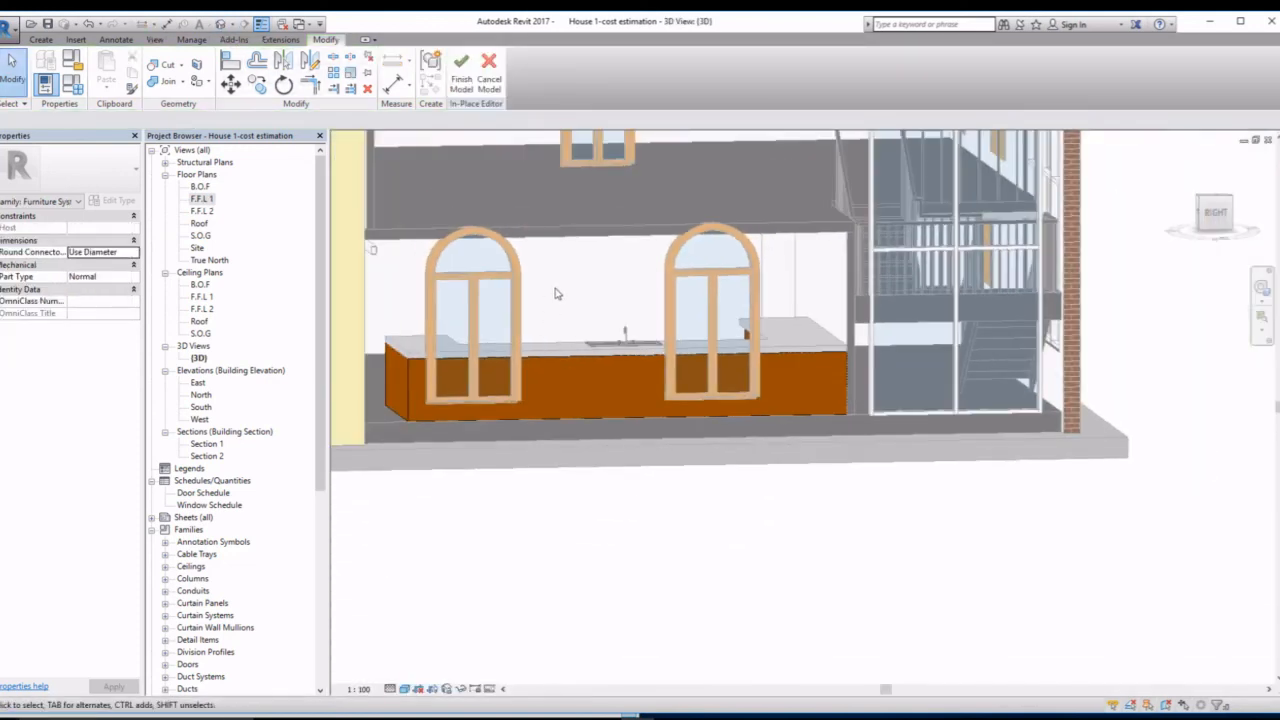
middle_click_drag(624, 437, 586, 449, "shift")
left_click(460, 70)
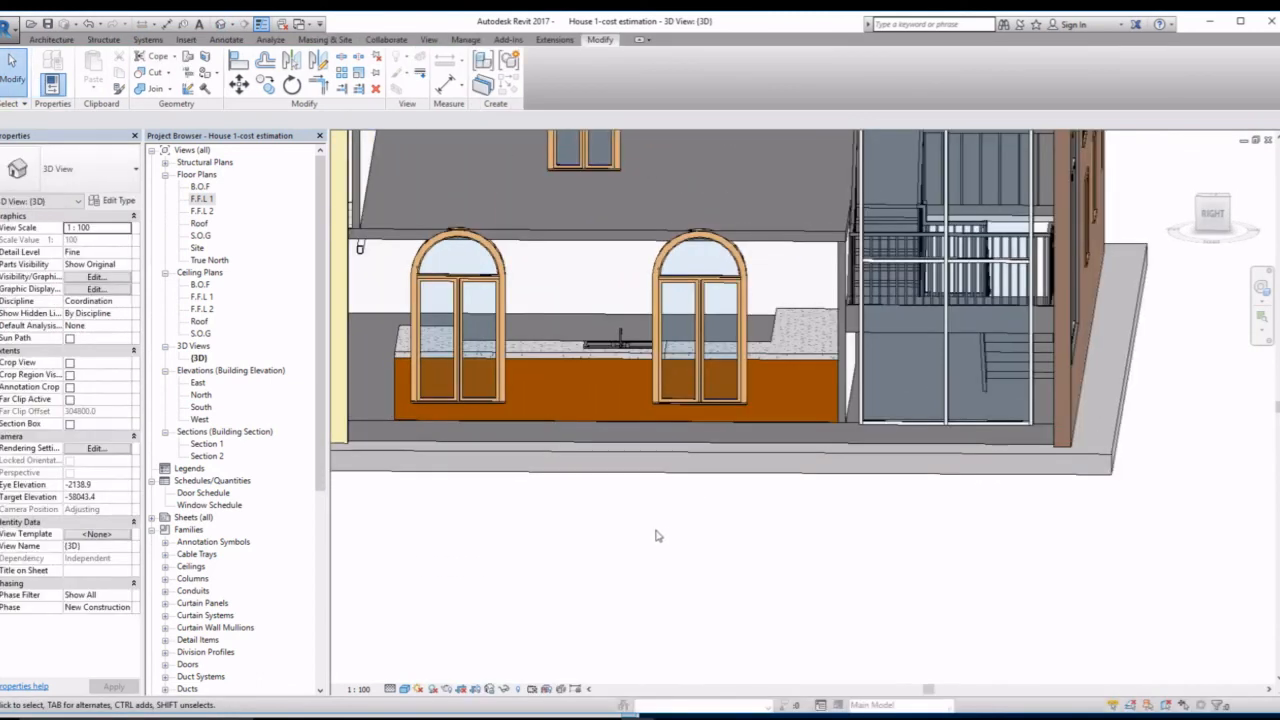